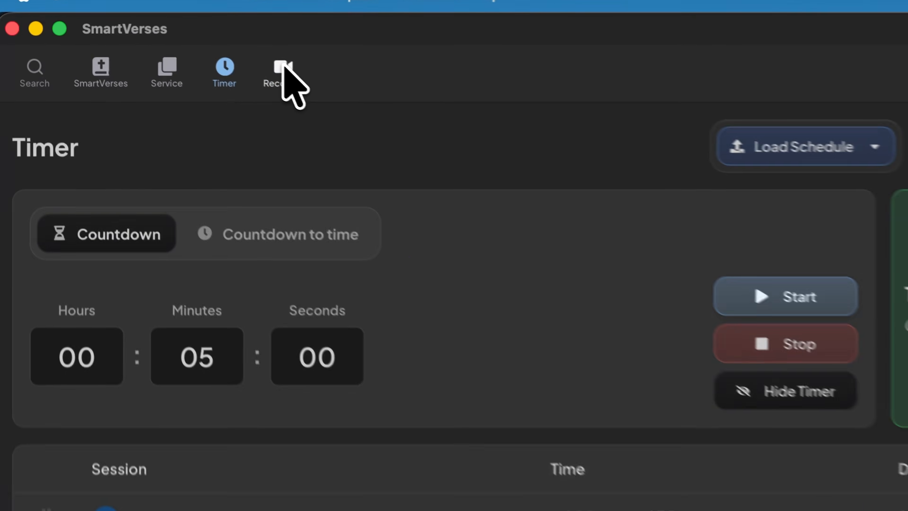
- Look over the Recorder page and the Bible chapter browser on the SmartVerses page
click(145, 25)
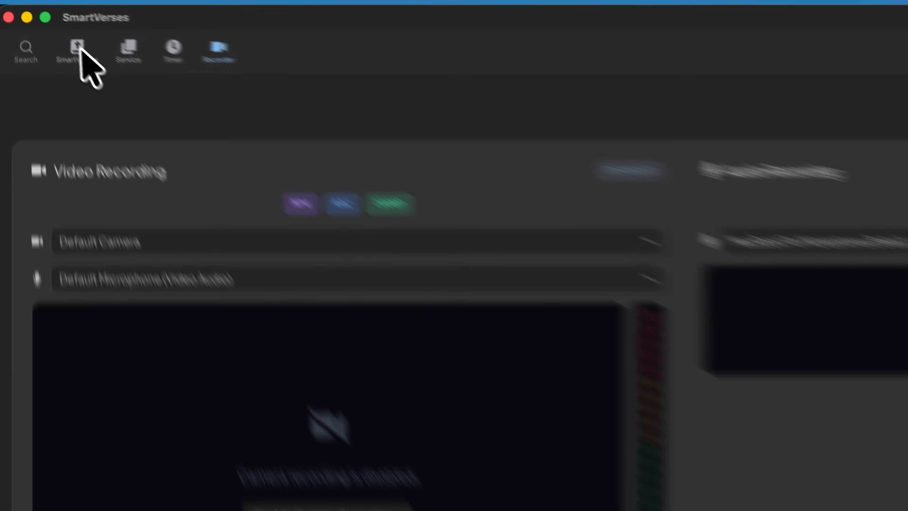
click(50, 24)
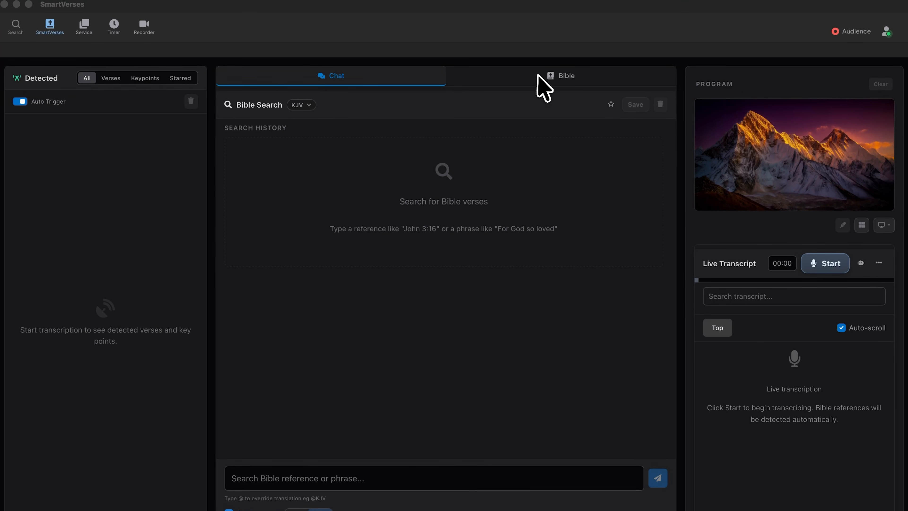
click(536, 79)
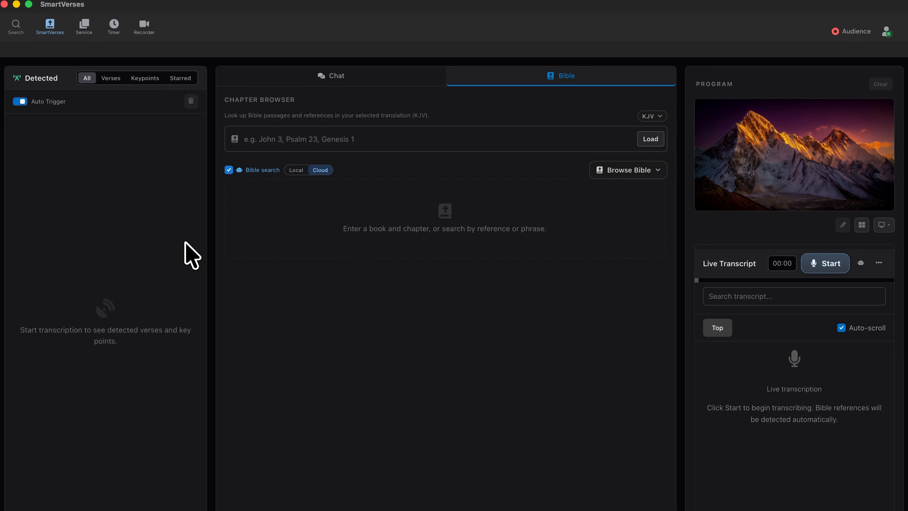
- Turn off Auto Trigger for detected verses and show the Chat search view
click(22, 102)
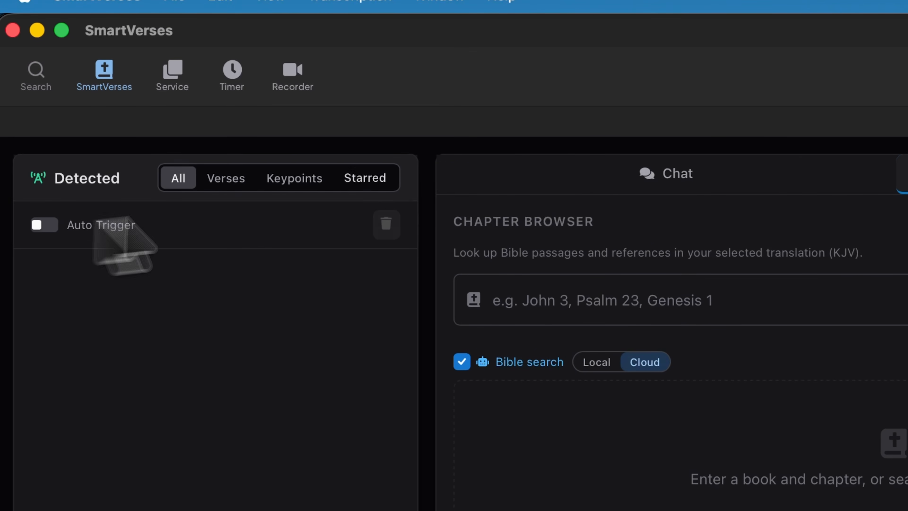
click(600, 172)
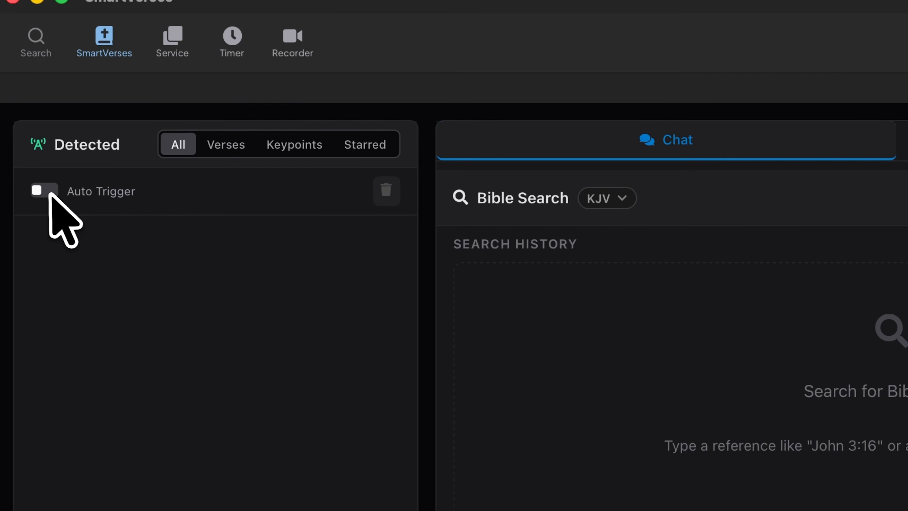
click(44, 199)
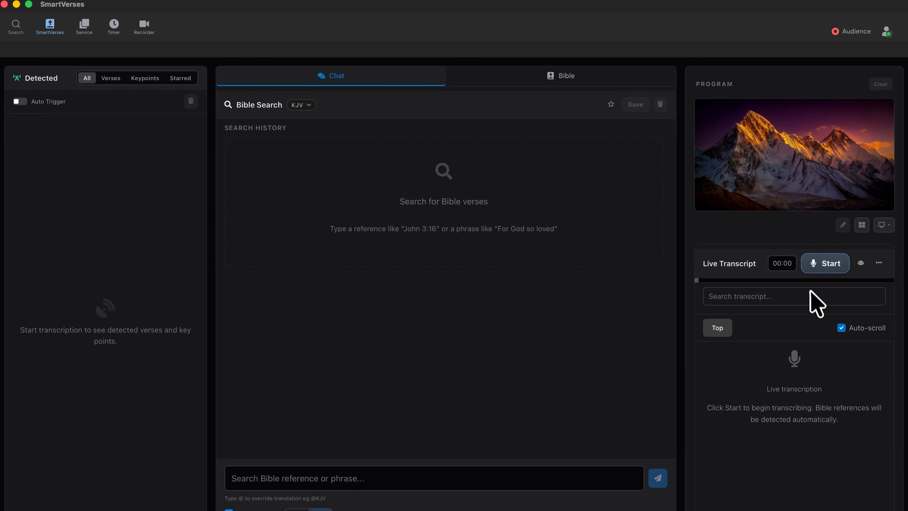
- Review the live transcript's options and the list of translations available for the Bible search
click(879, 263)
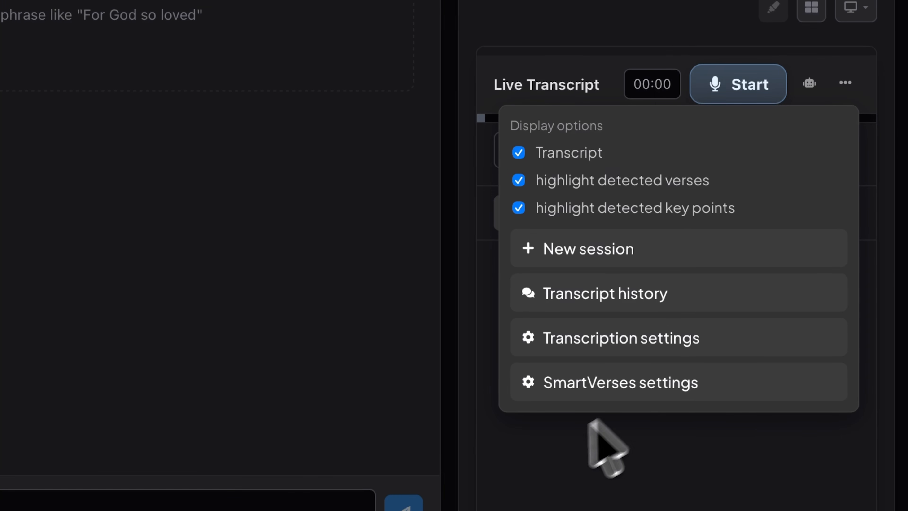
click(461, 456)
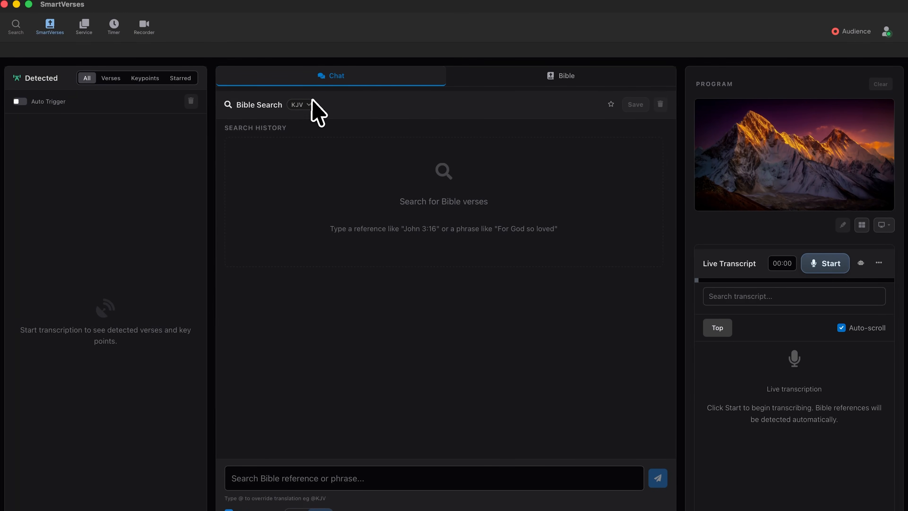
click(304, 105)
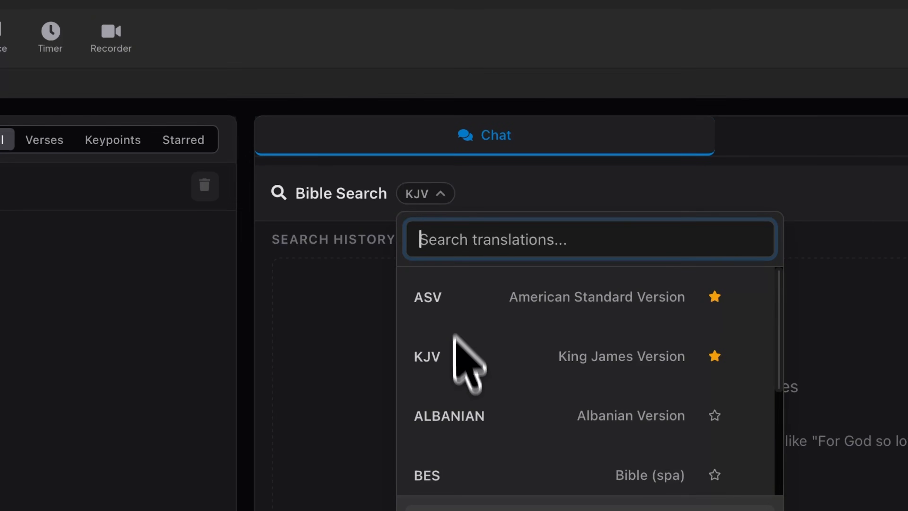
scroll(462, 382, down, 3)
scroll(468, 415, up, 3)
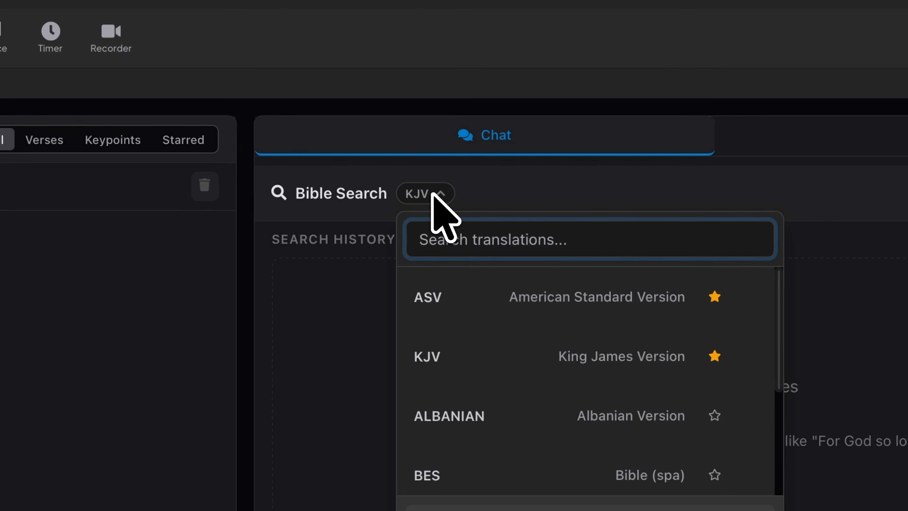
click(432, 193)
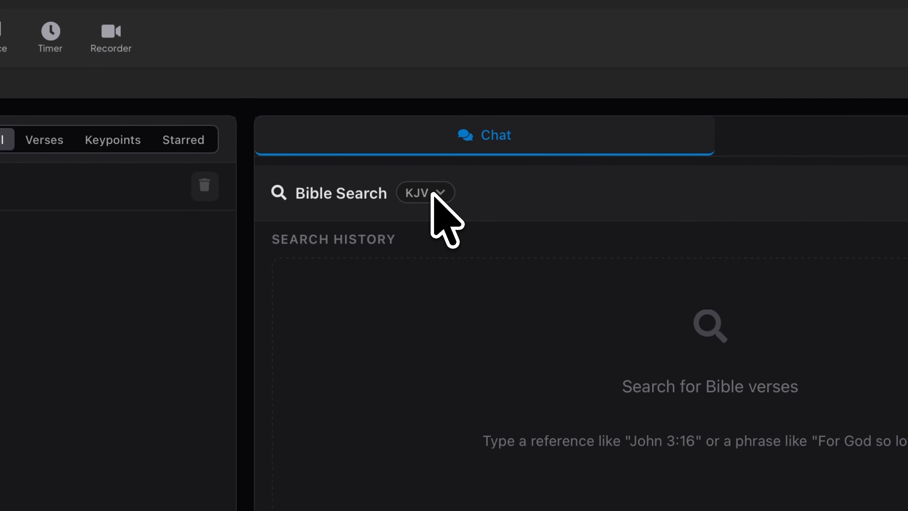
- Search the Bible chat for "john 3 16" and choose "Go live" as the Enter key's behaviour
click(456, 469)
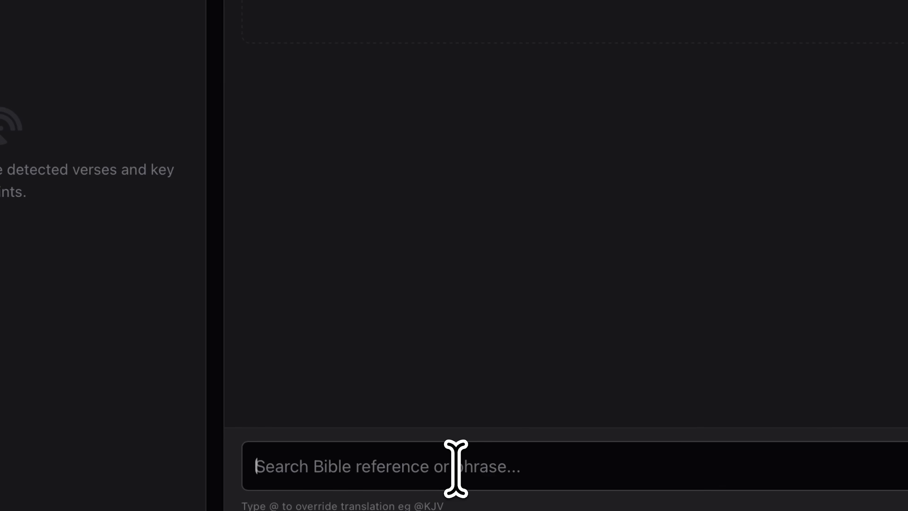
text(john 3 15)
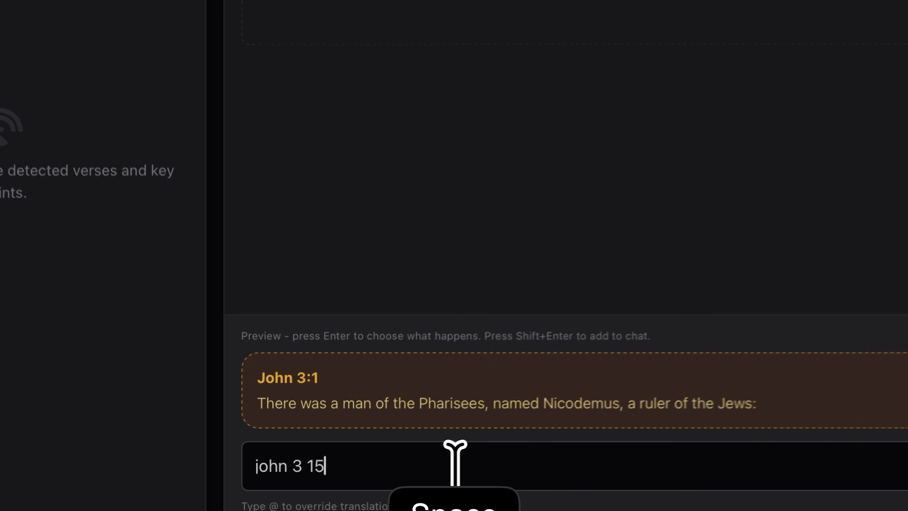
key(BackSpace)
text(6)
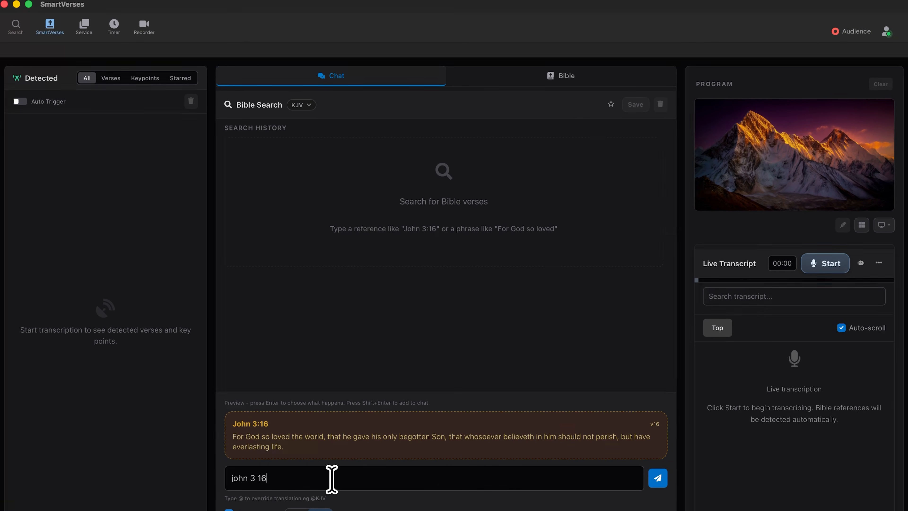
key(Return)
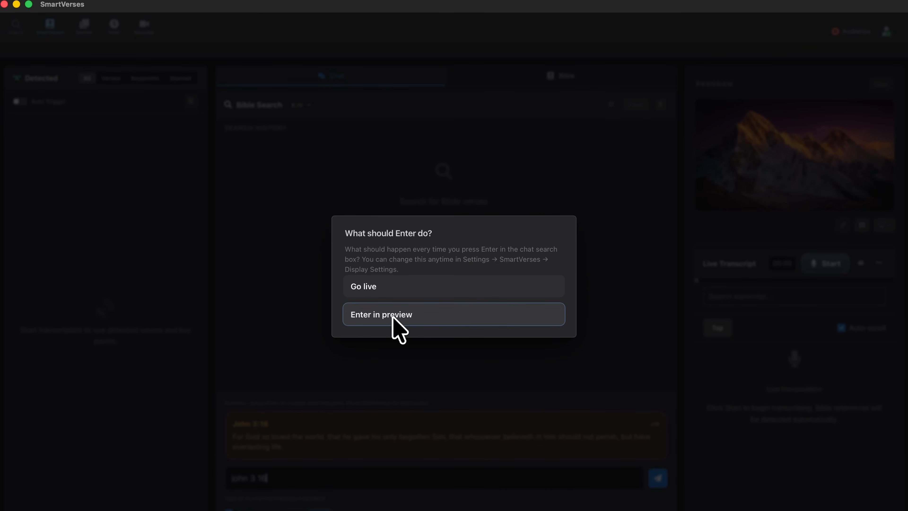
click(408, 286)
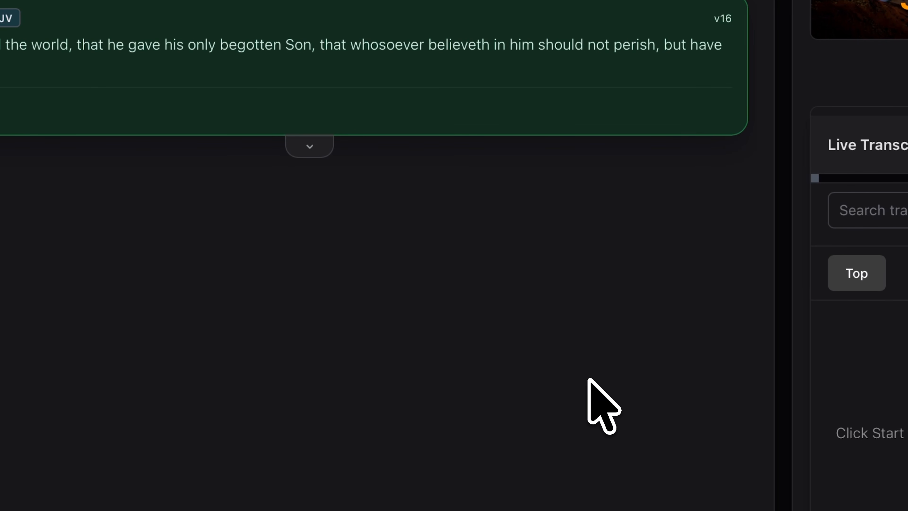
- Open the SmartVerses settings and locate the "Go Live on Enter Key" option under Display Settings
click(846, 124)
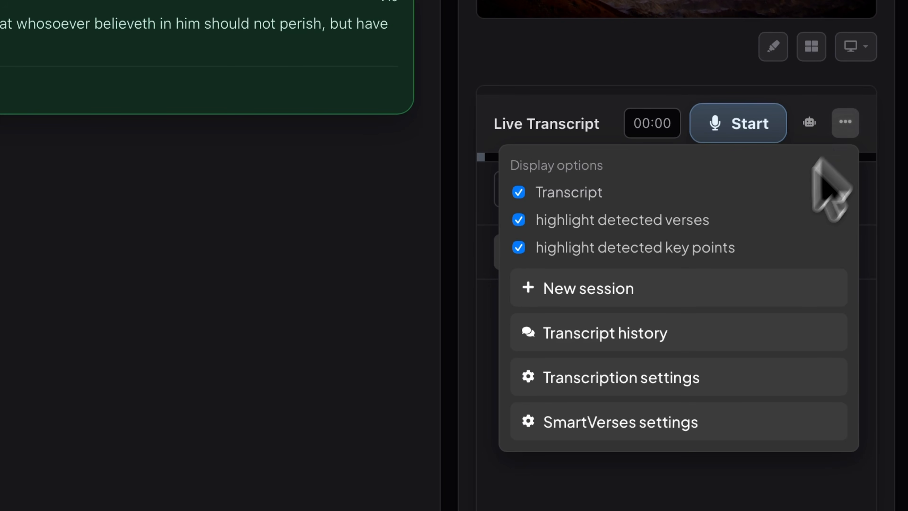
click(690, 421)
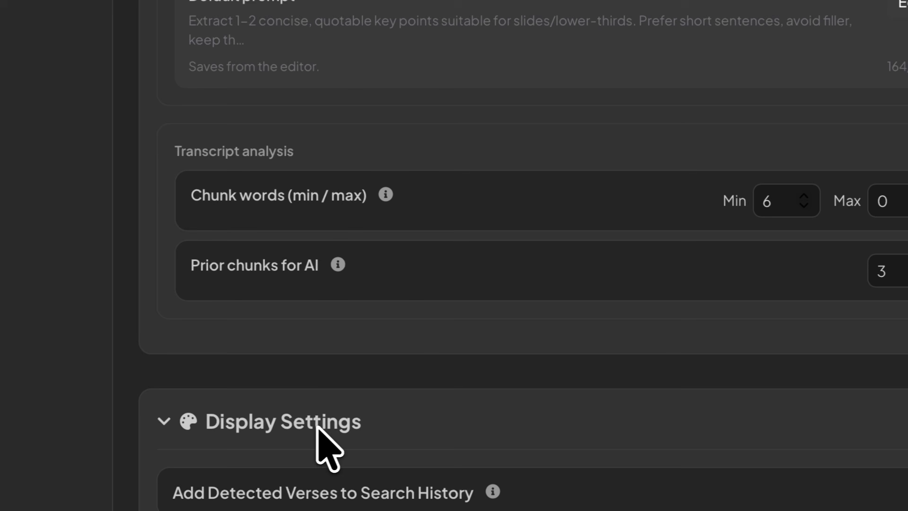
scroll(324, 427, down, 10)
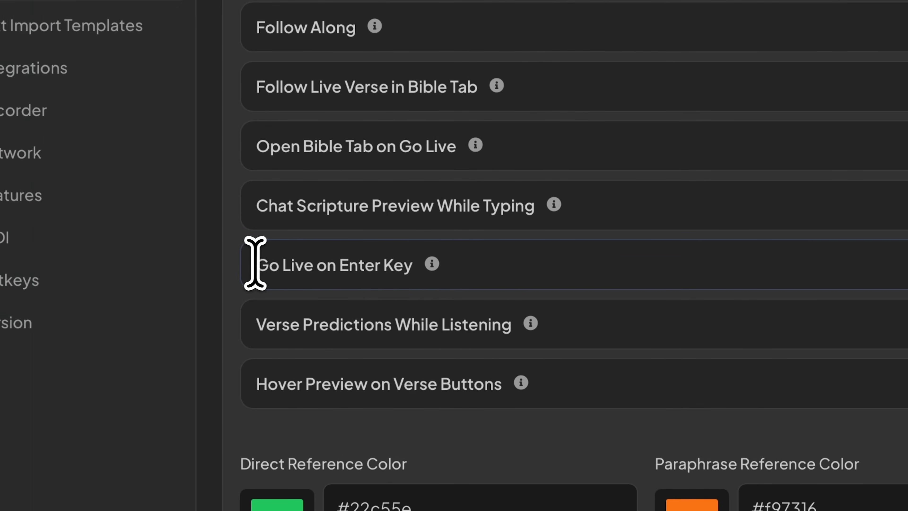
drag(255, 263, 488, 272)
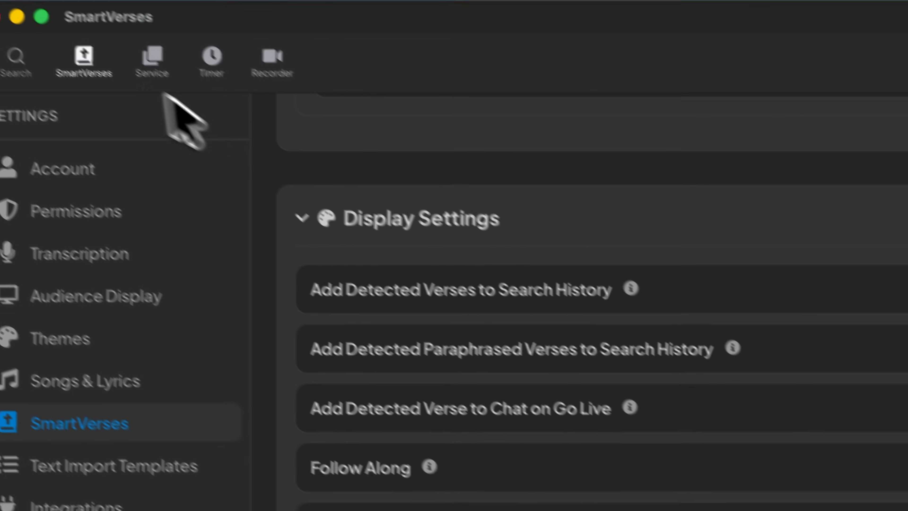
- Return to the Bible search results and add the following verse, John 3:17, below John 3:16
click(107, 68)
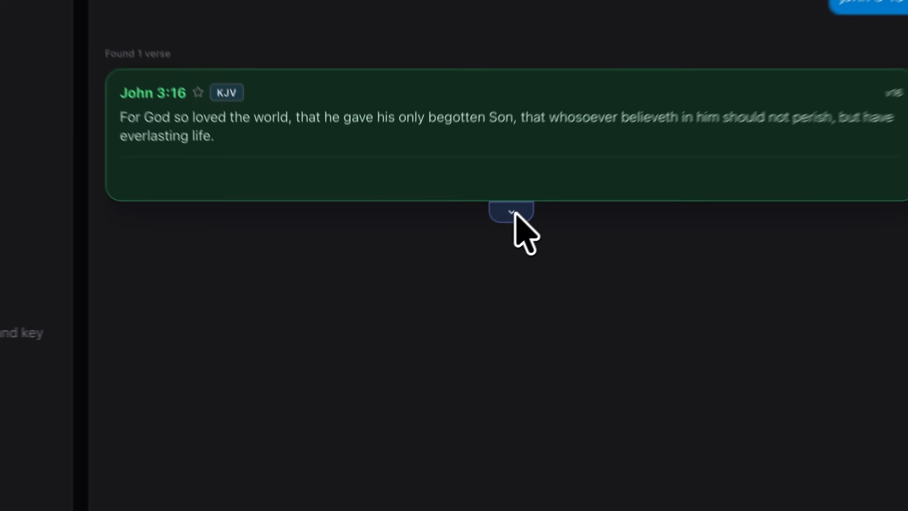
click(447, 266)
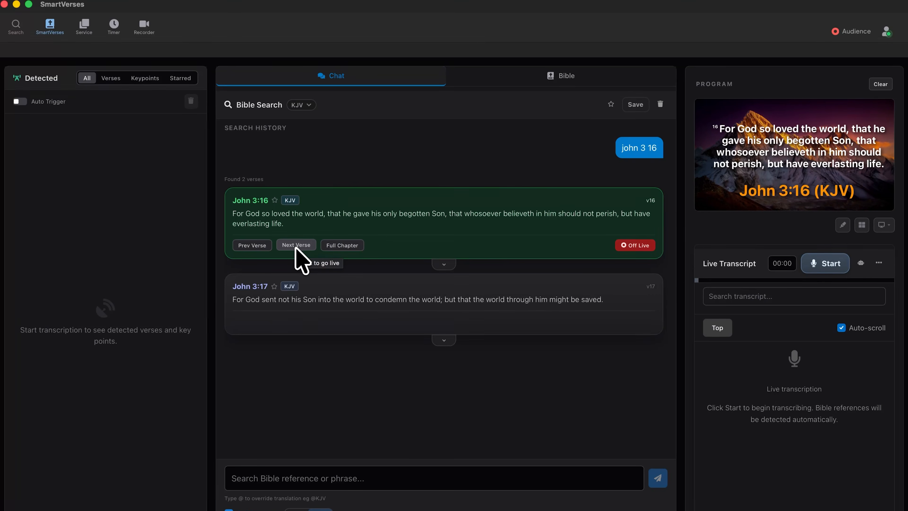
- Step the live John 3:16 result forward to John 3:20, step back two verses, and restore it to John 3:16
mouse_move(296, 246)
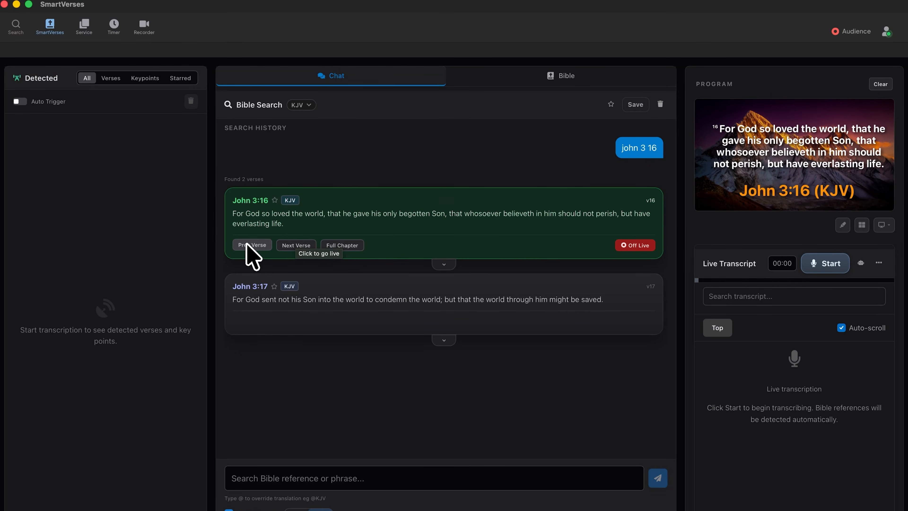
mouse_move(250, 247)
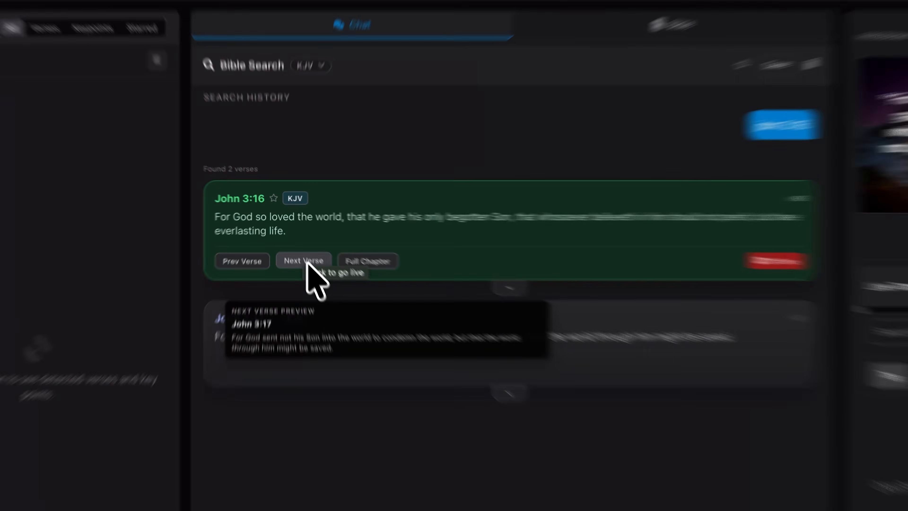
click(300, 247)
click(318, 267)
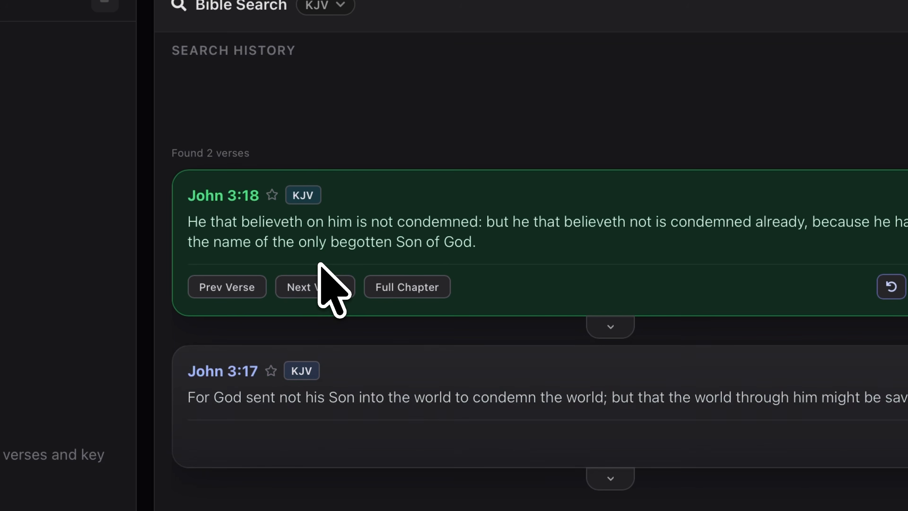
click(320, 286)
click(320, 286)
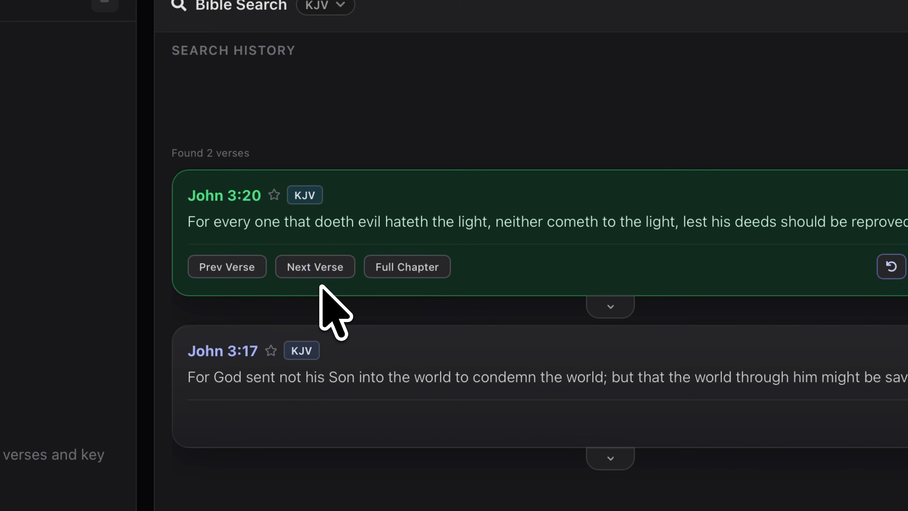
click(239, 277)
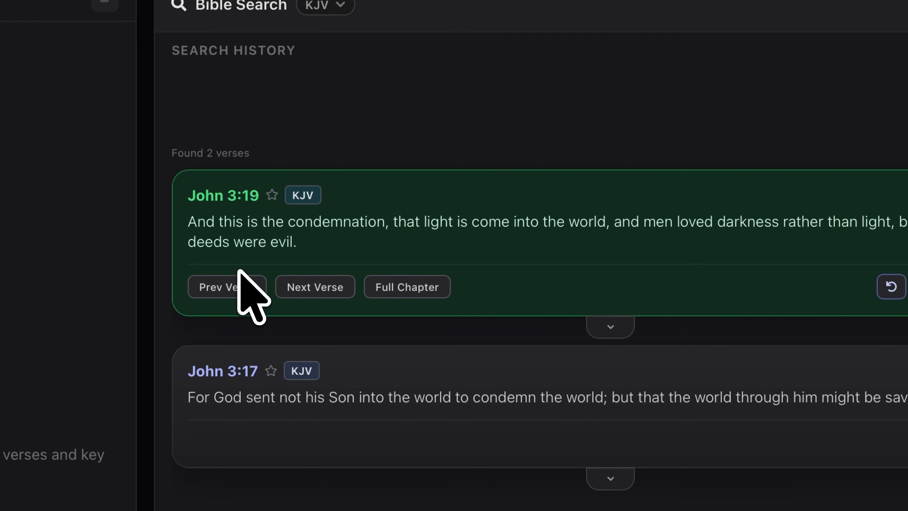
click(236, 286)
click(651, 301)
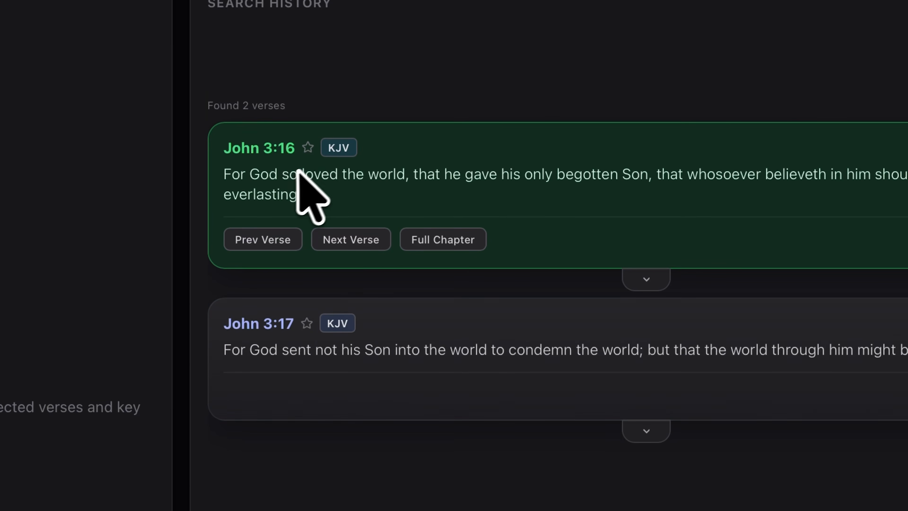
- Take John 3:17 live from the results and switch the live verse back to John 3:16
click(434, 340)
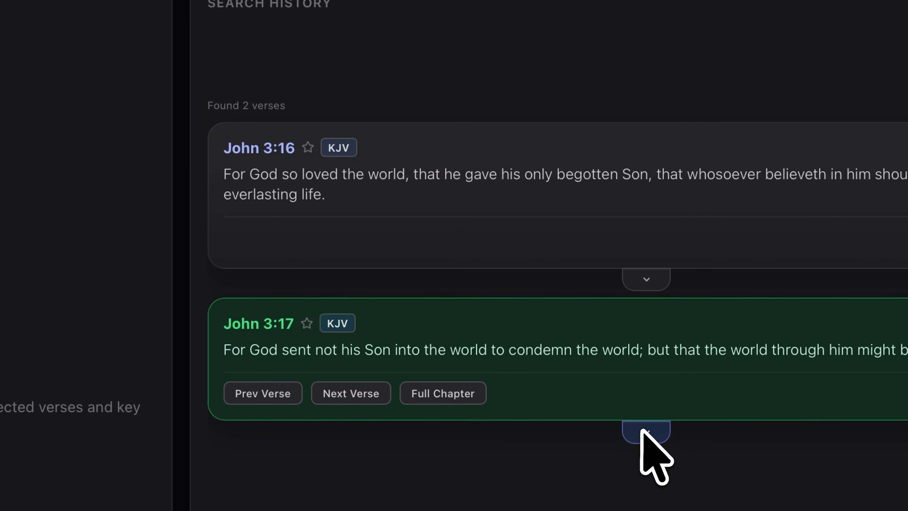
click(428, 196)
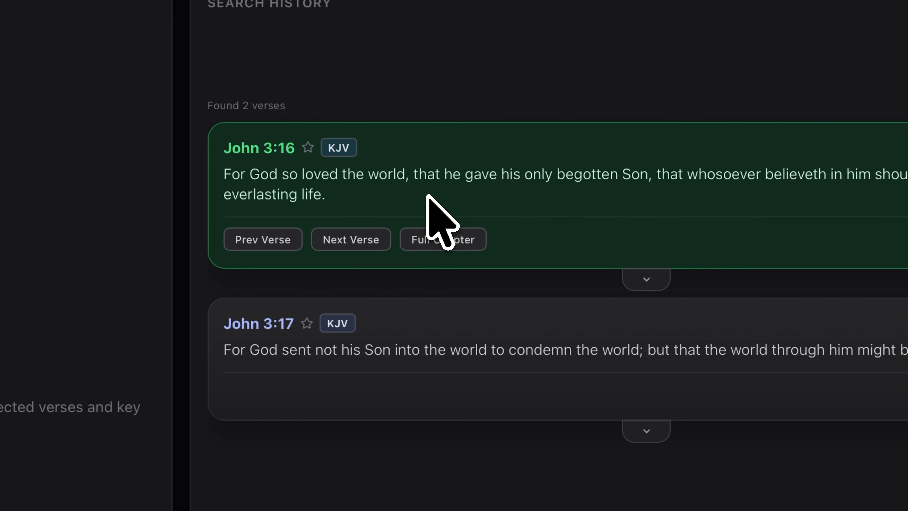
- Open the full chapter of John 3 from the John 3:16 result and browse its verses
click(443, 238)
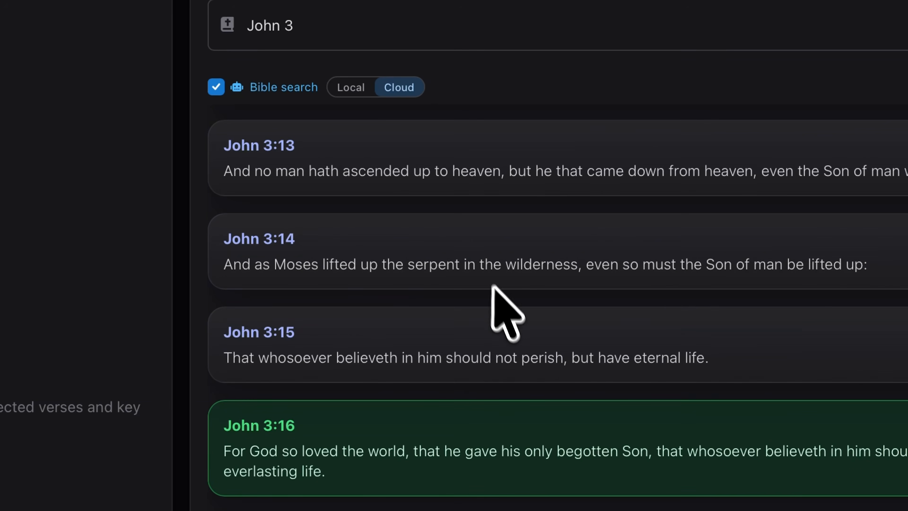
scroll(532, 469, down, 10)
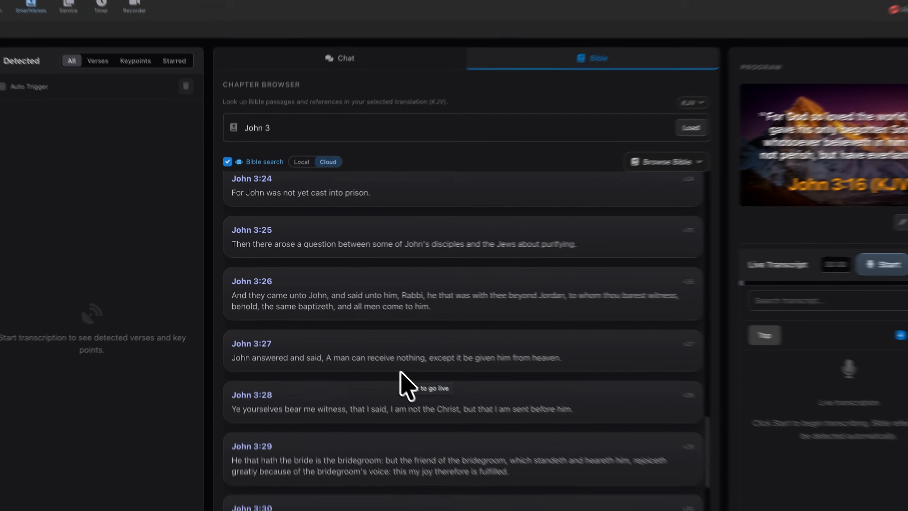
scroll(531, 469, up, 8)
scroll(392, 374, up, 5)
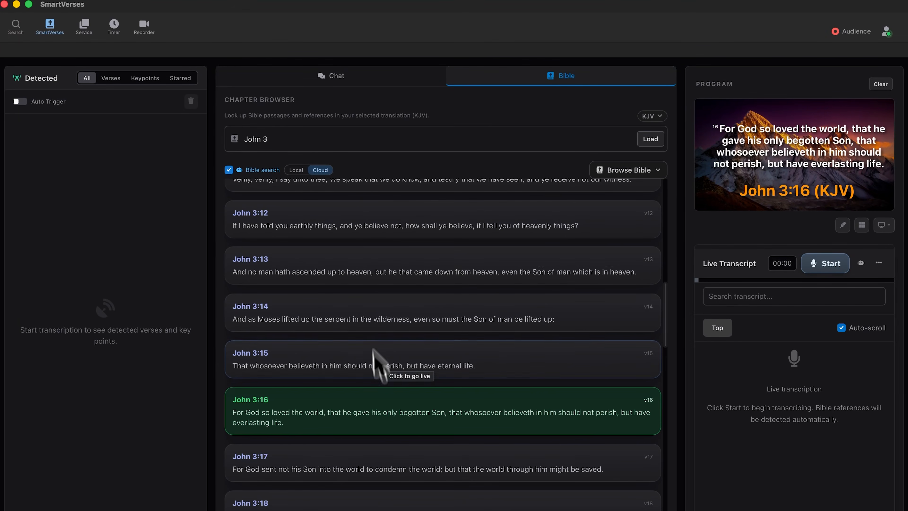
- Return to the chat search results and switch the live John 3:16 result to the ASV translation
click(338, 80)
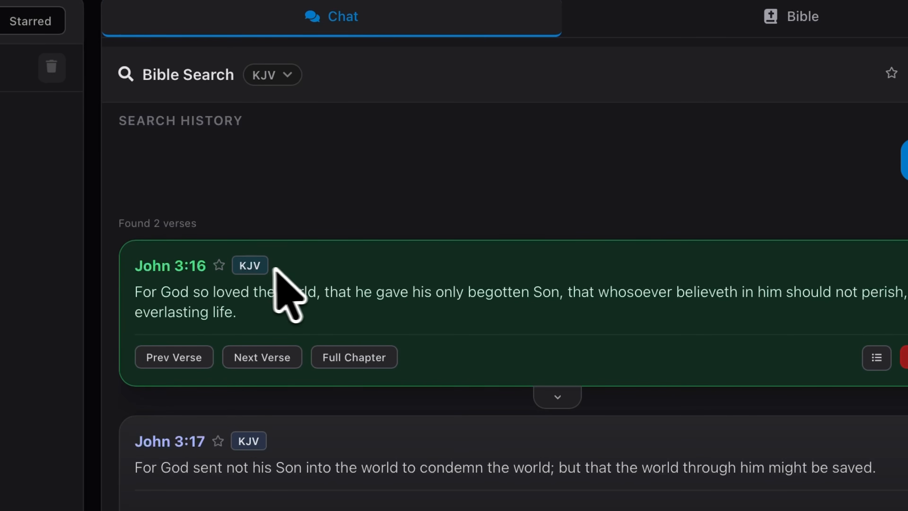
click(250, 264)
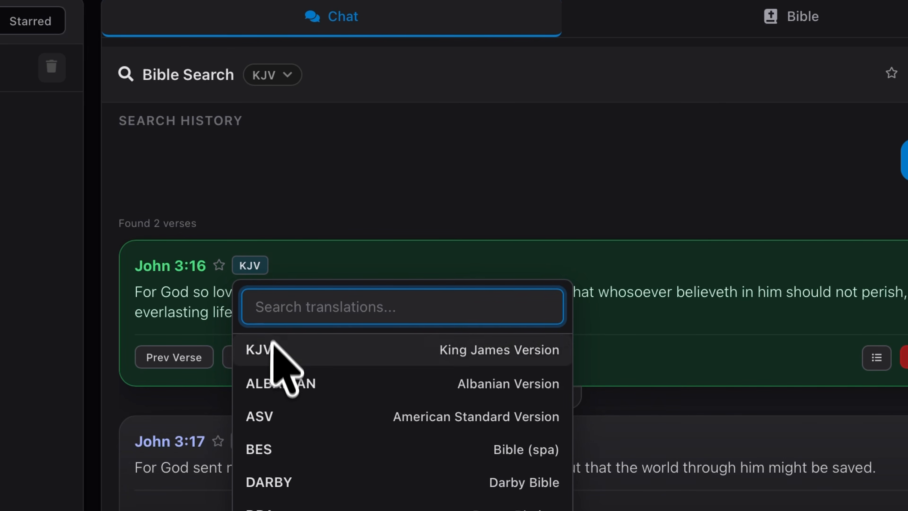
click(276, 417)
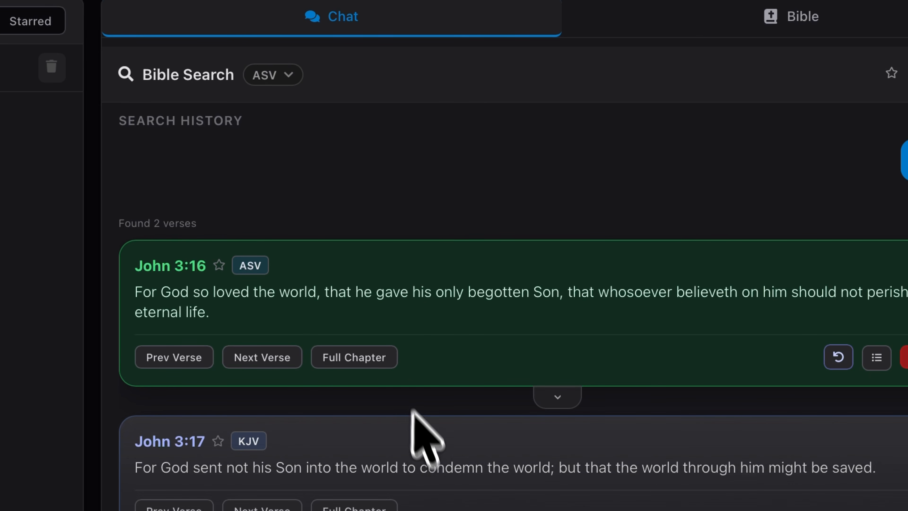
- Alternate the live verse between John 3:17 in KJV and John 3:16 in ASV, ending on John 3:17, and view the search translation list
click(426, 462)
click(430, 320)
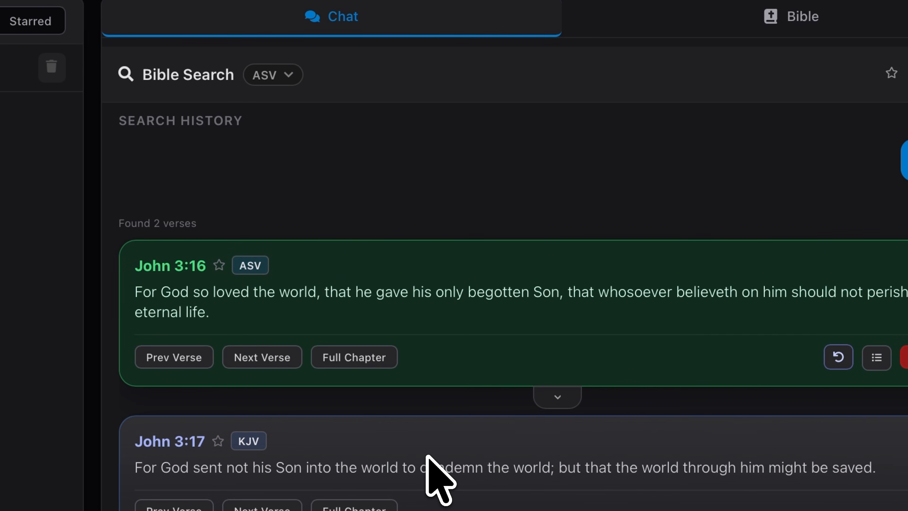
click(432, 478)
click(280, 74)
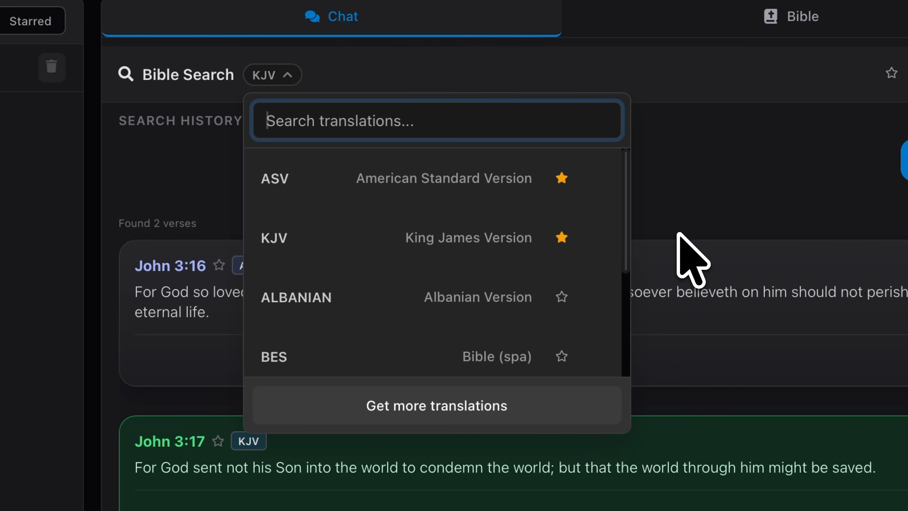
click(679, 215)
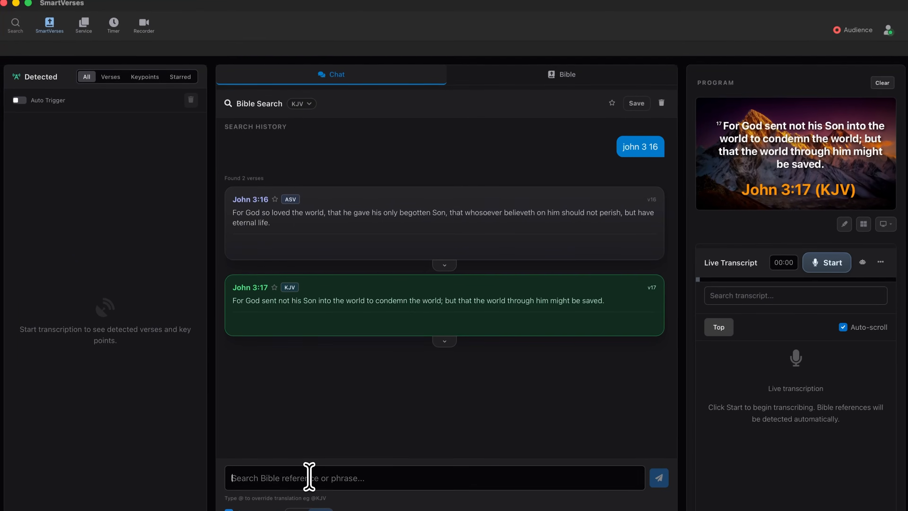
text(@as)
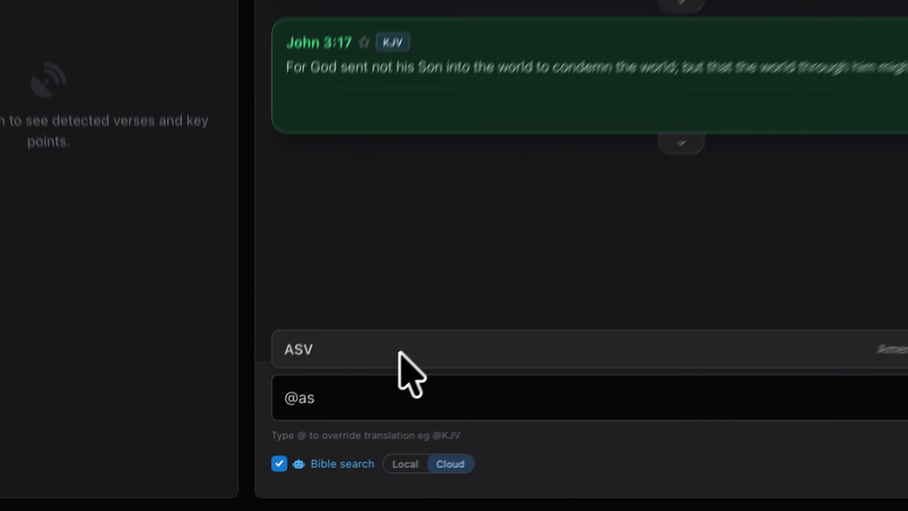
click(294, 453)
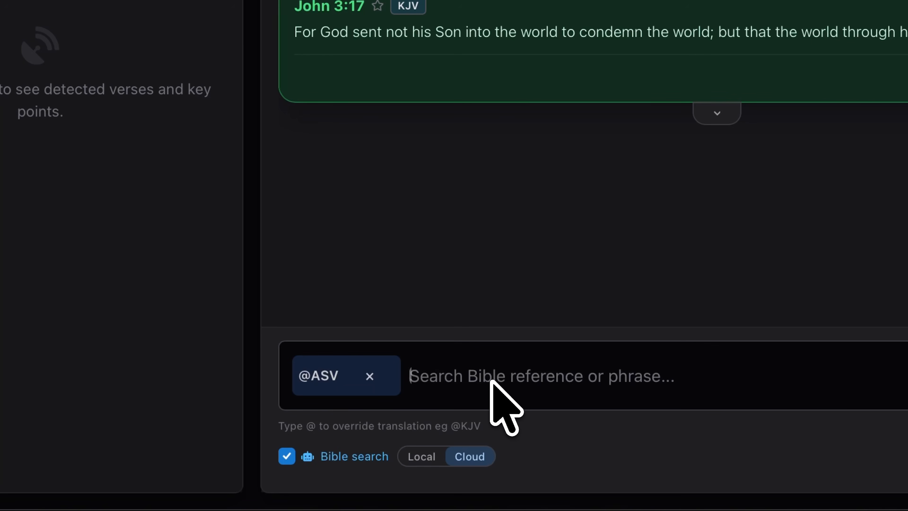
text(rom 8)
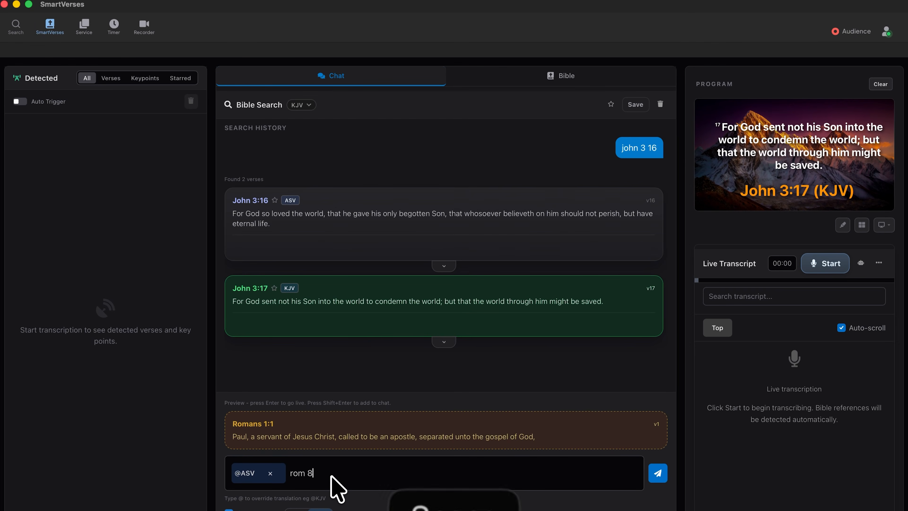
text( 23)
key(Return)
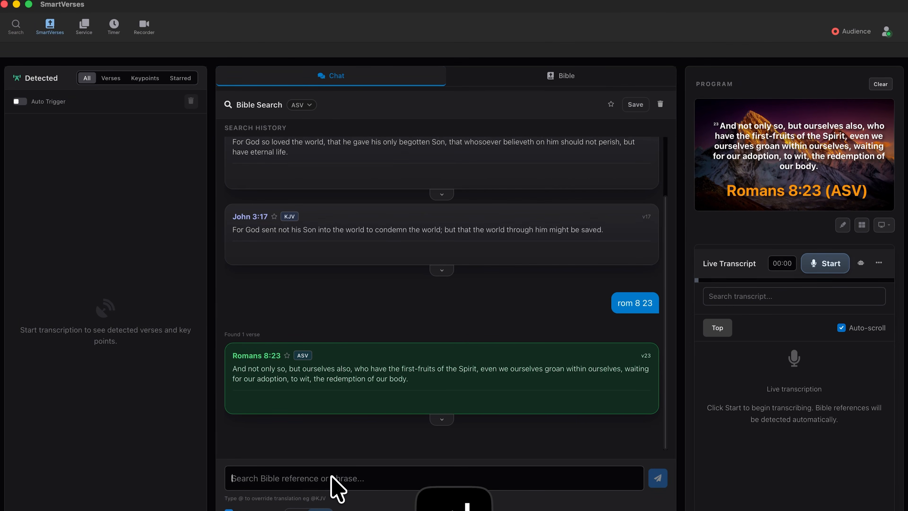
- Take John 1:1 live by searching the chat for "john 1 1", and set the Bible search translation back to KJV
mouse_move(316, 365)
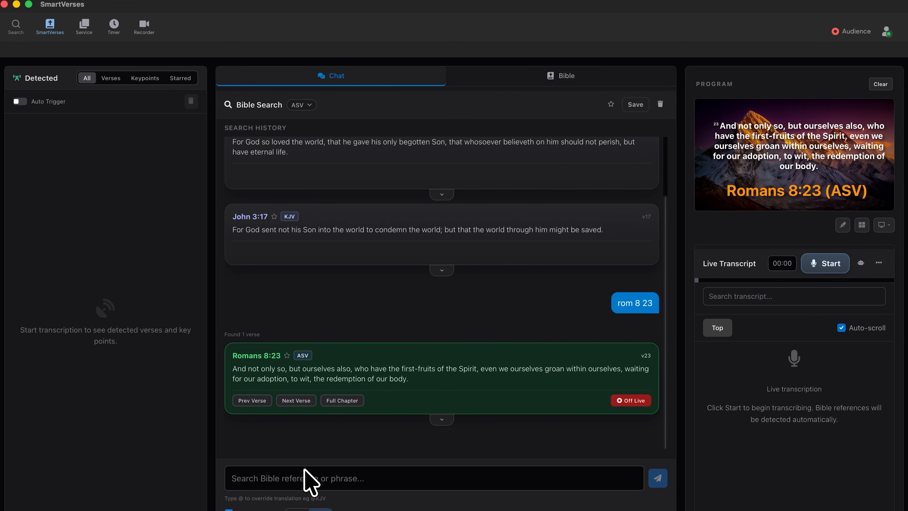
text(john 1 1)
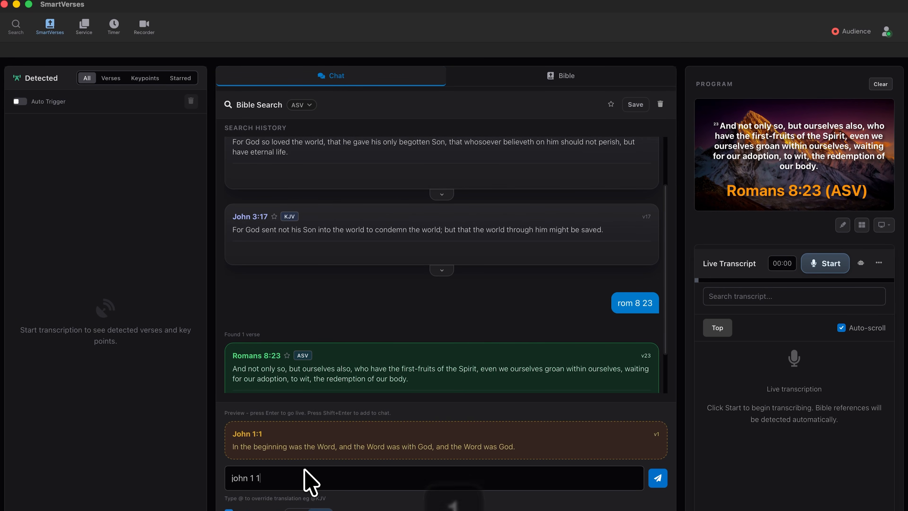
key(Return)
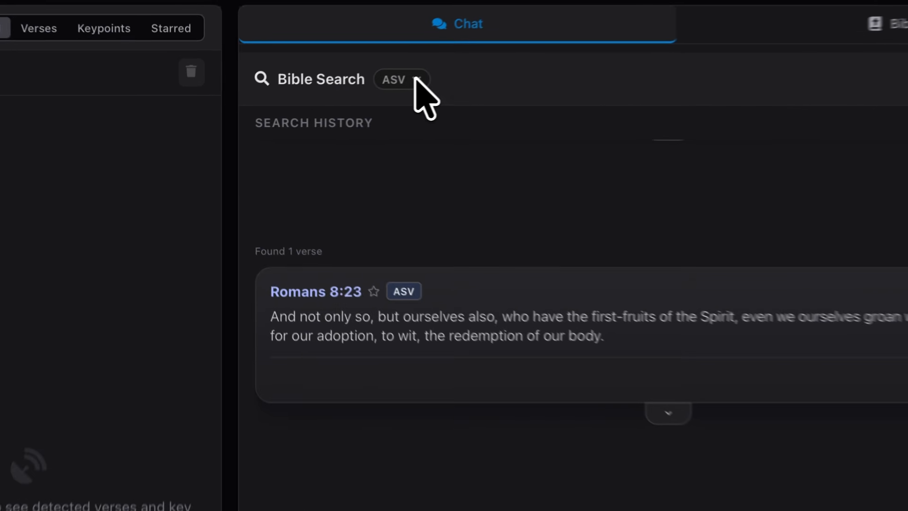
click(304, 105)
click(431, 239)
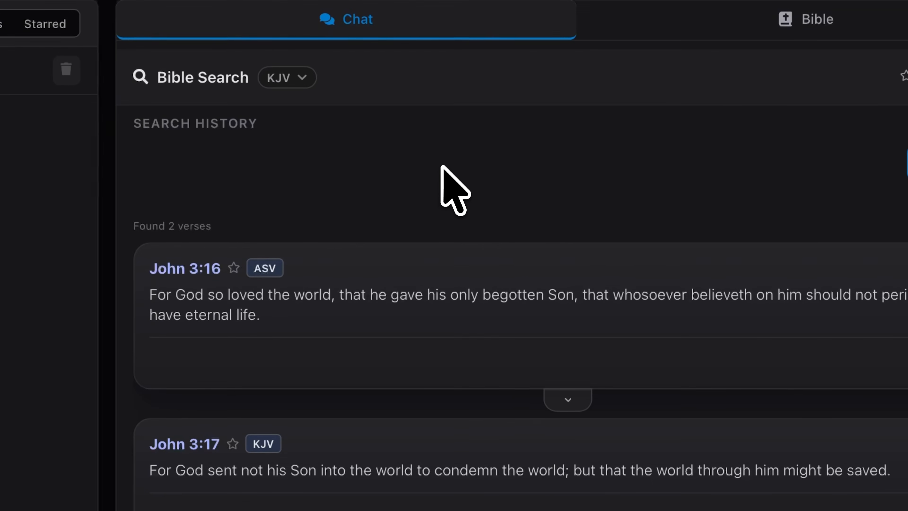
- Examine the list of previously shown verses attached to the John 3:16 result and close it
mouse_move(296, 301)
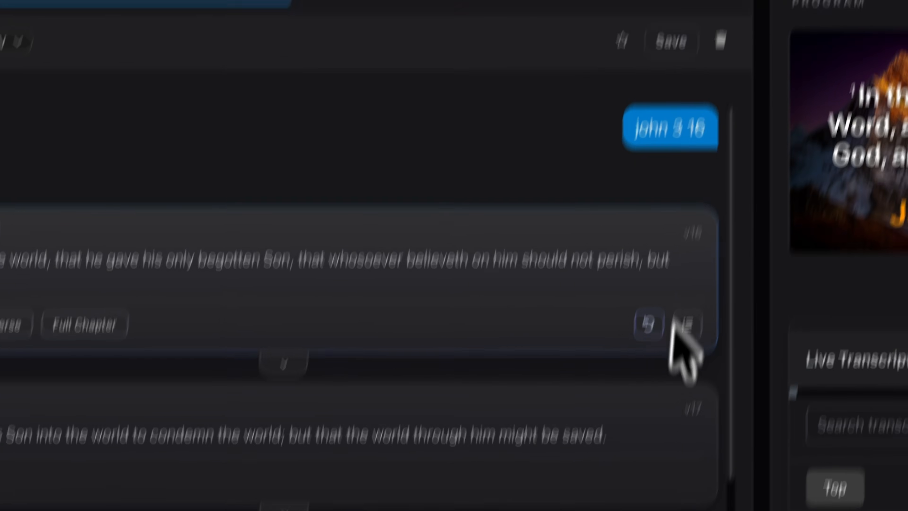
click(663, 290)
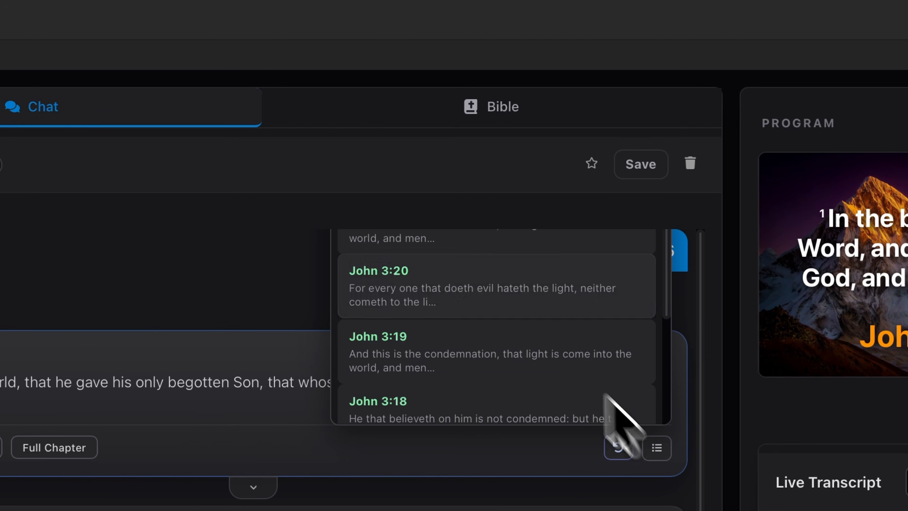
scroll(522, 131, down, 3)
scroll(515, 287, up, 3)
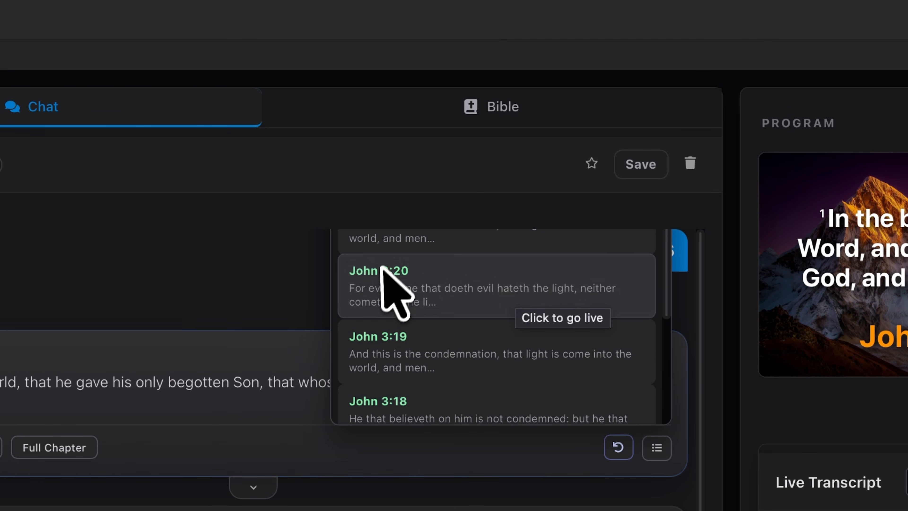
click(251, 298)
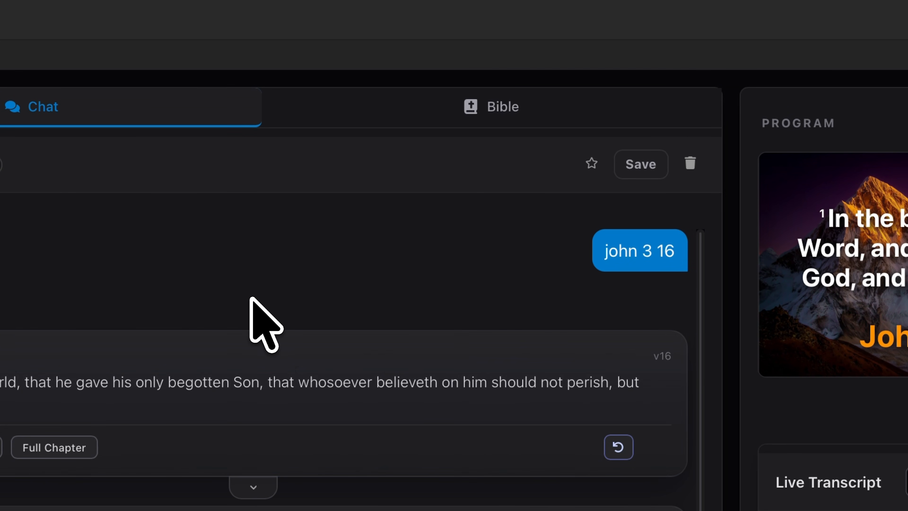
- Look up "john 3 2" in the Bible chapter browser and take John 3:2 live
click(393, 103)
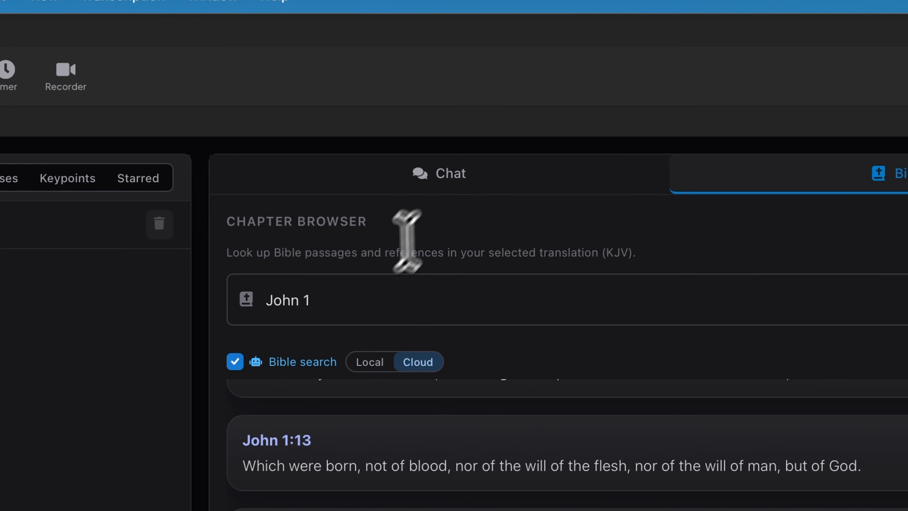
click(20, 240)
key(super+a)
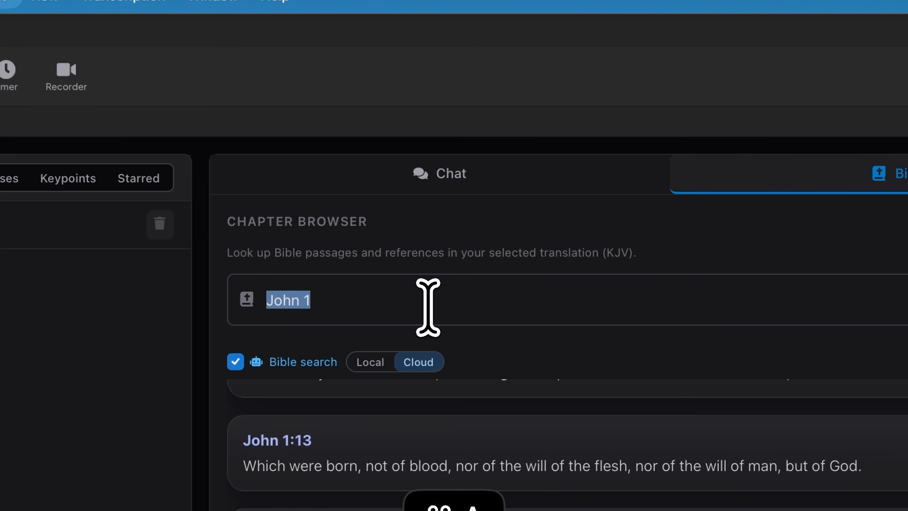
text(john )
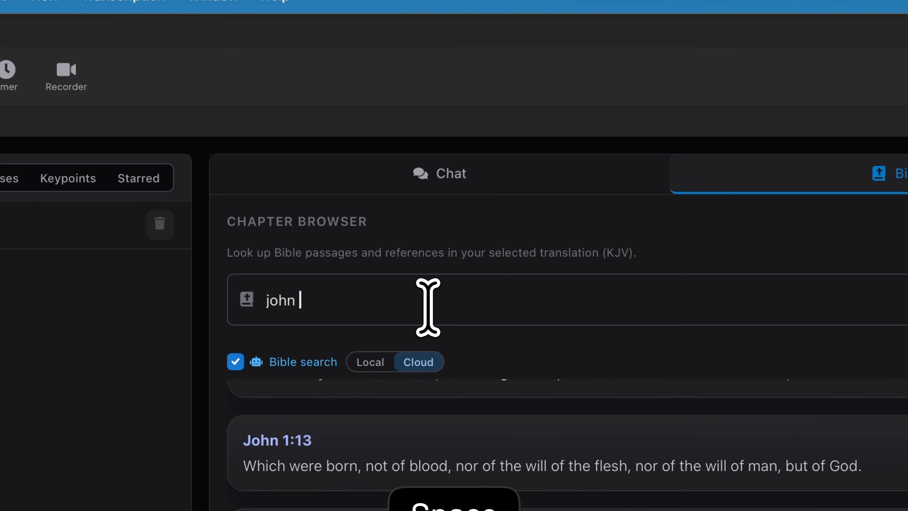
text(3 2)
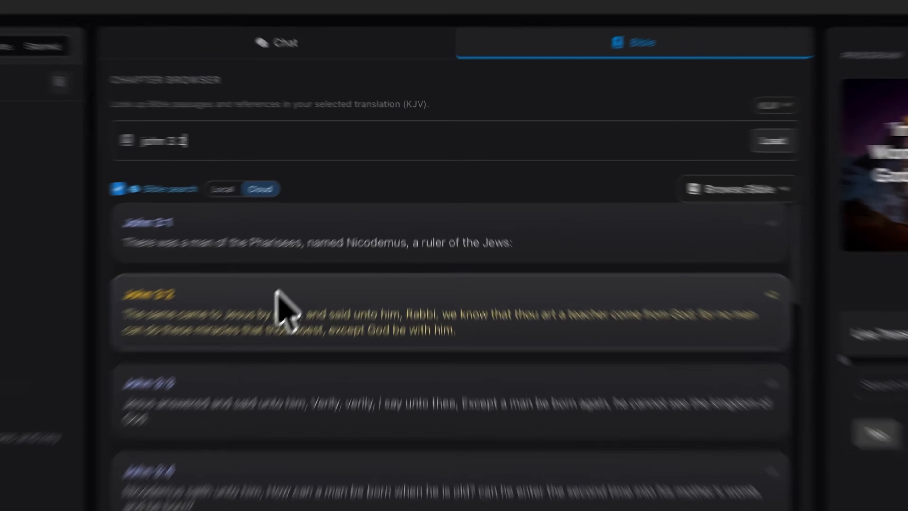
click(331, 236)
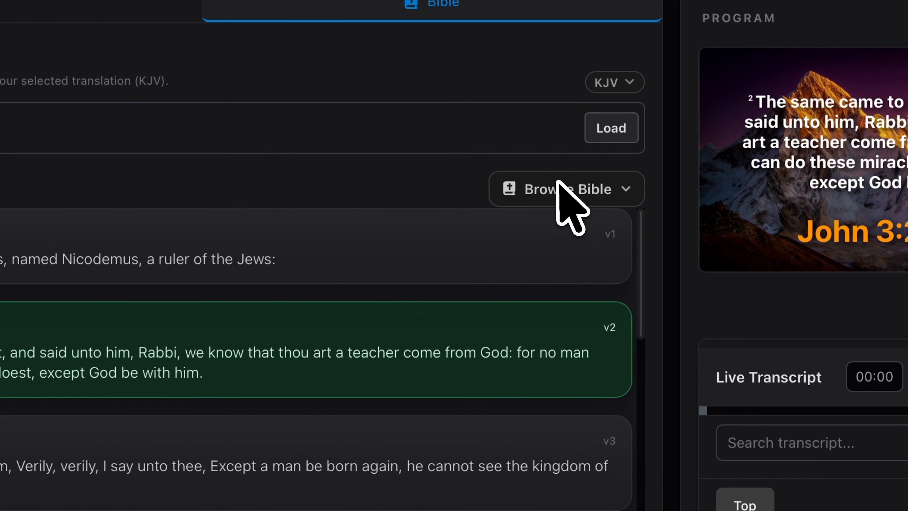
- Examine the KJV book list with its chapters and verses, from Joshua down to Jonah
click(604, 188)
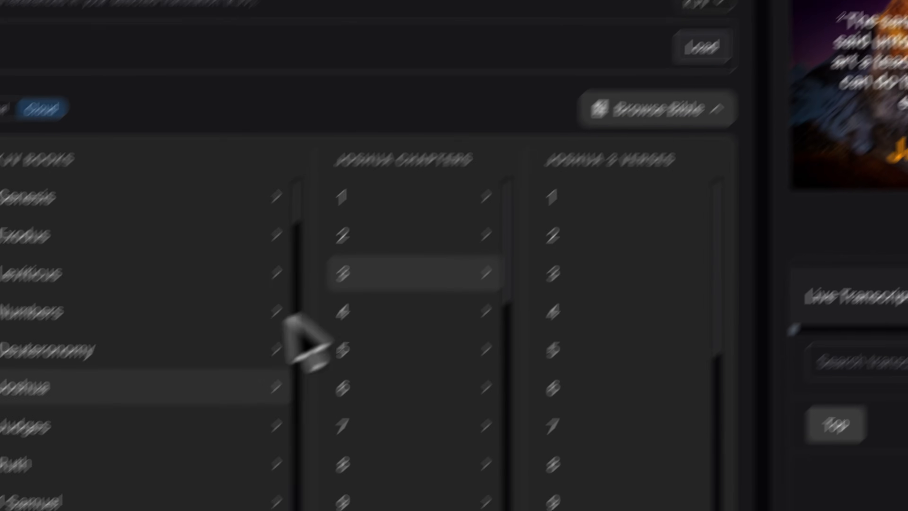
scroll(79, 462, down, 7)
scroll(243, 315, down, 7)
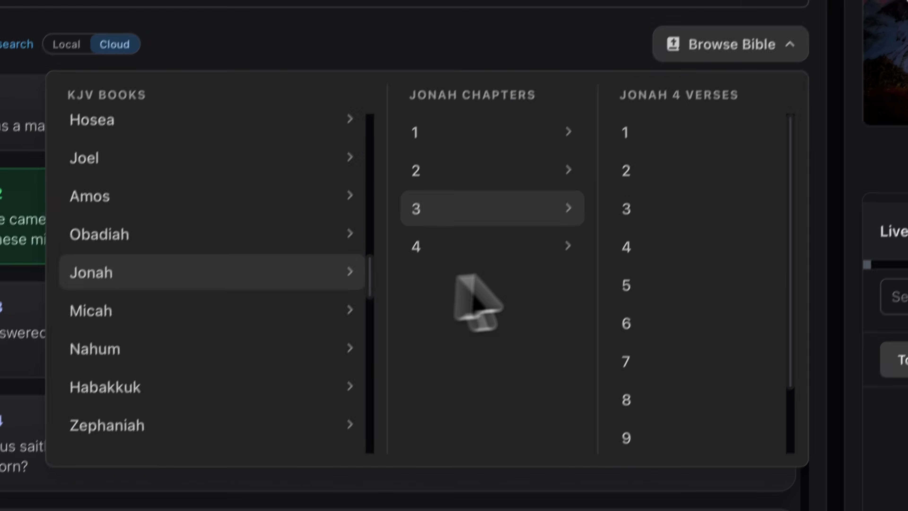
- Search the chat for the phrase "for god so loved" and highlight the matching words in the John 3:16 result
click(366, 67)
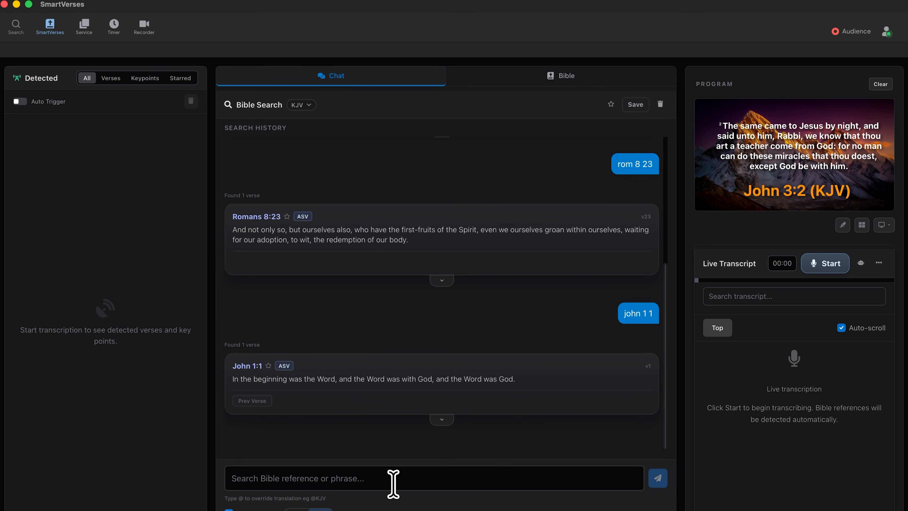
text(r g)
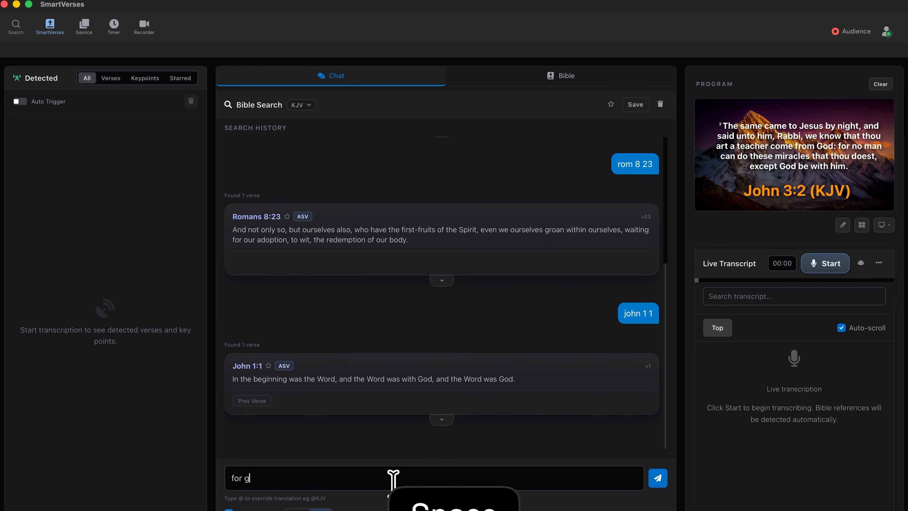
text(od so loved)
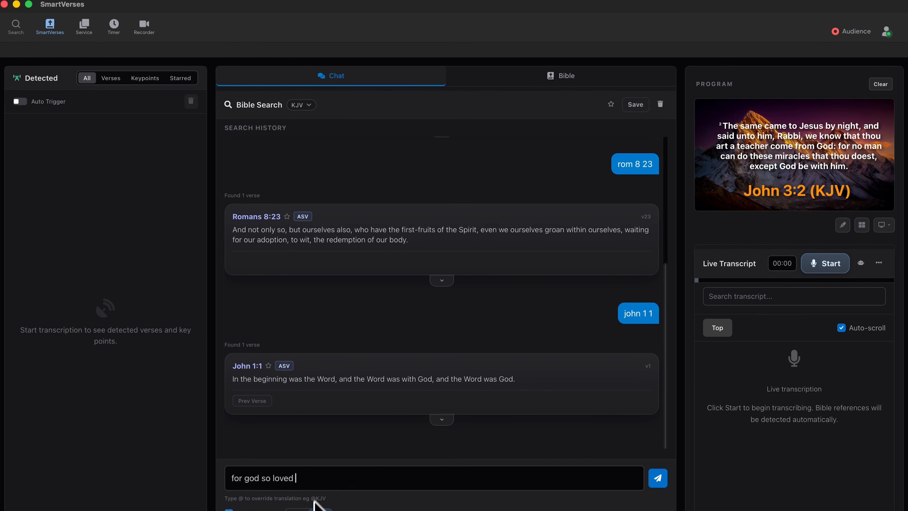
key(Return)
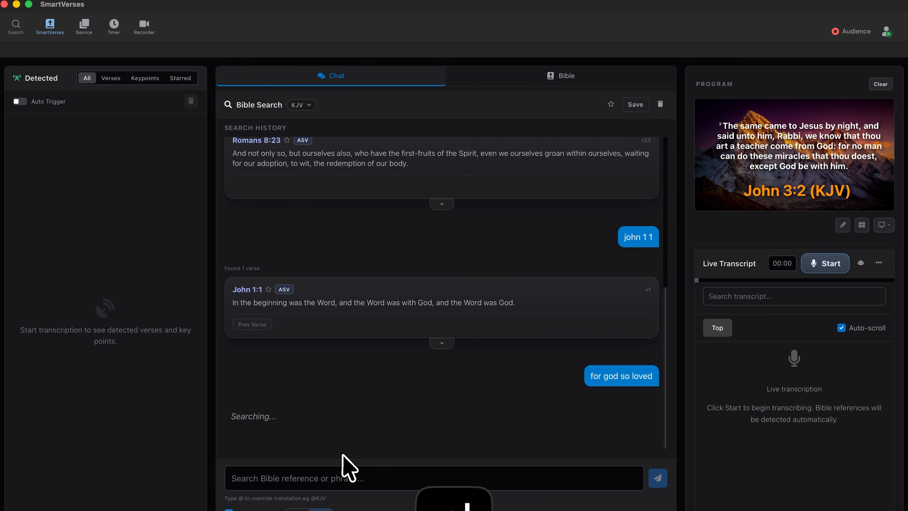
mouse_move(294, 347)
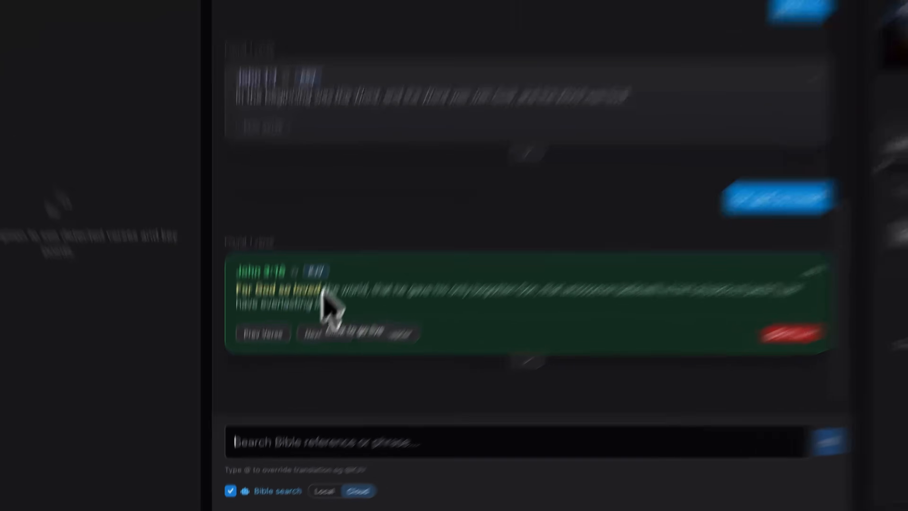
drag(293, 369, 229, 370)
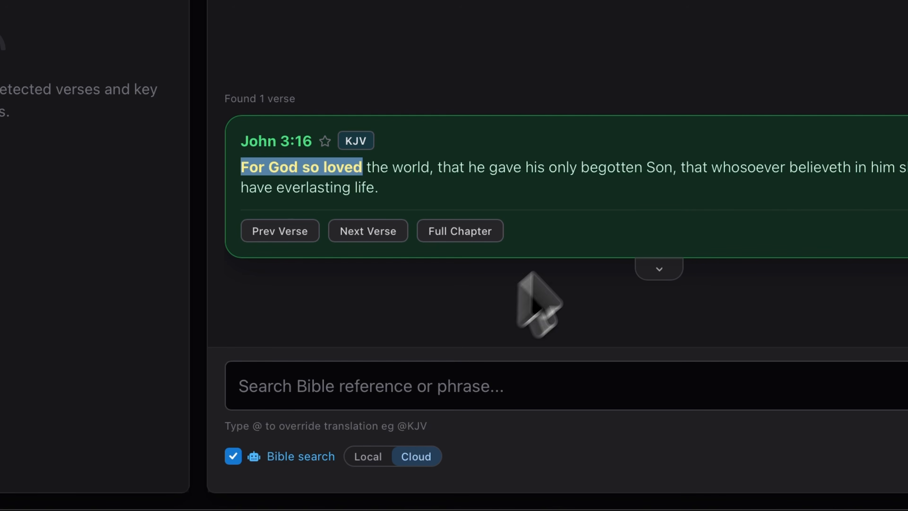
click(634, 195)
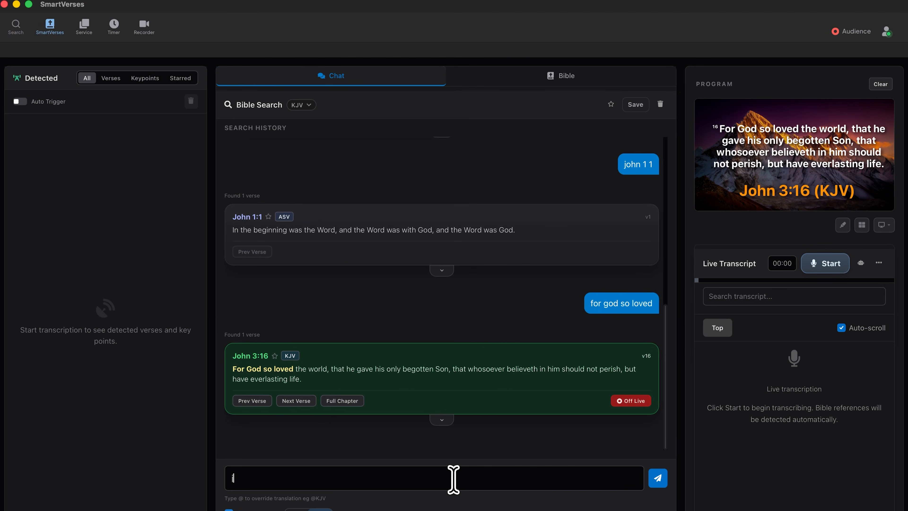
- Take John 3:16 live from the chat using the abbreviated reference "jo 3 16"
text(jo 3 16)
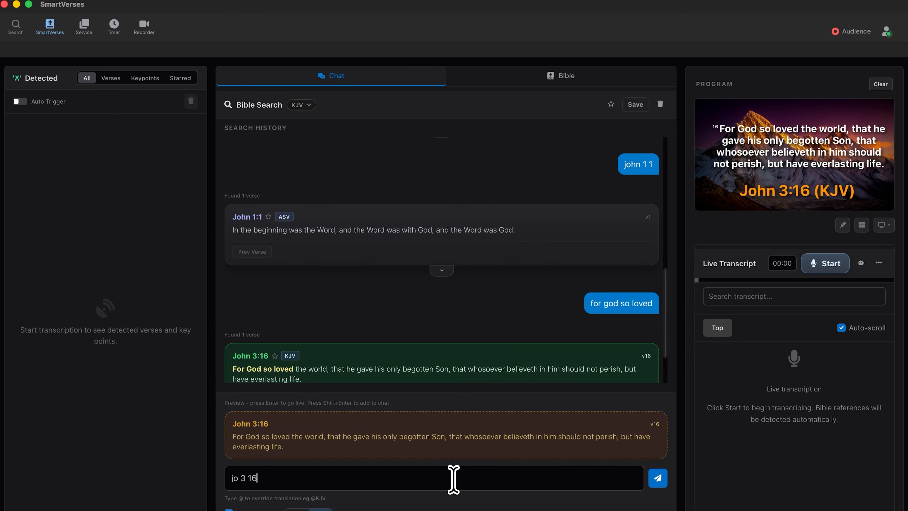
key(Return)
- Take John 3:16 live from the chat using the full spoken-style reference "john chapter 3 verse 16"
text(john)
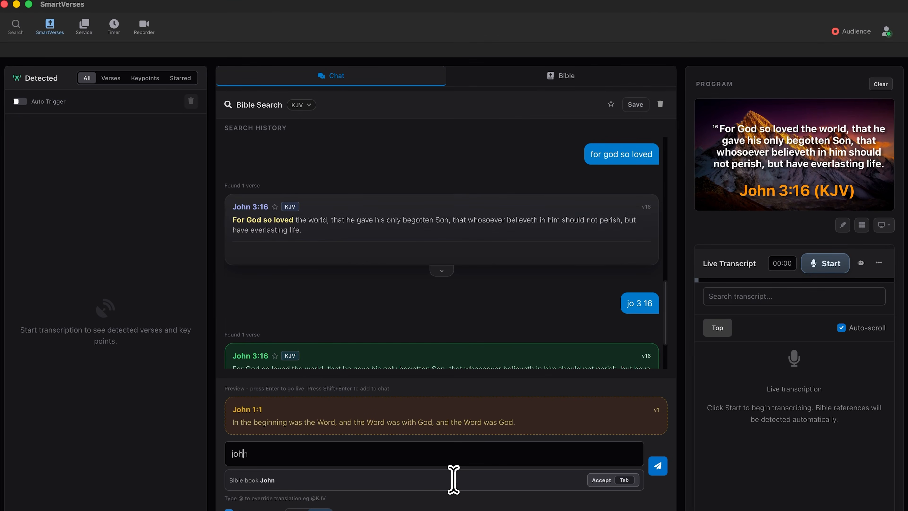
text( chapt)
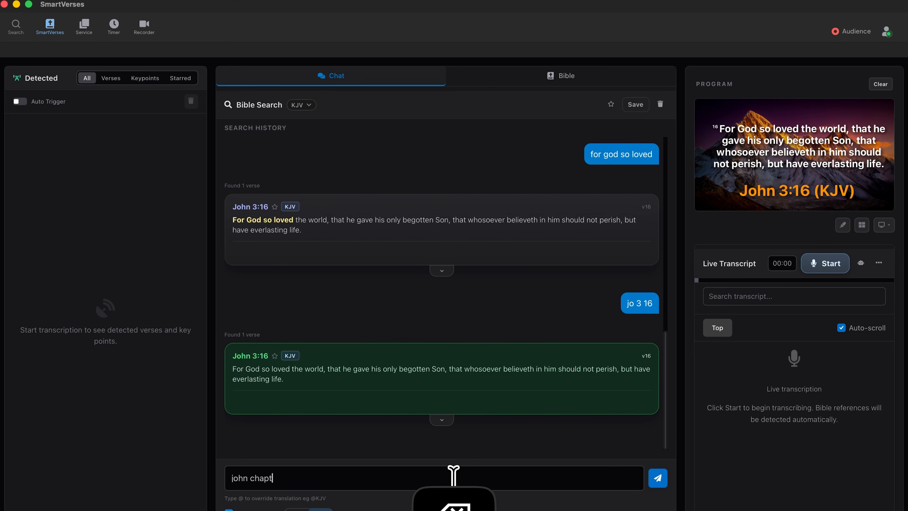
text(er 3 verse 16)
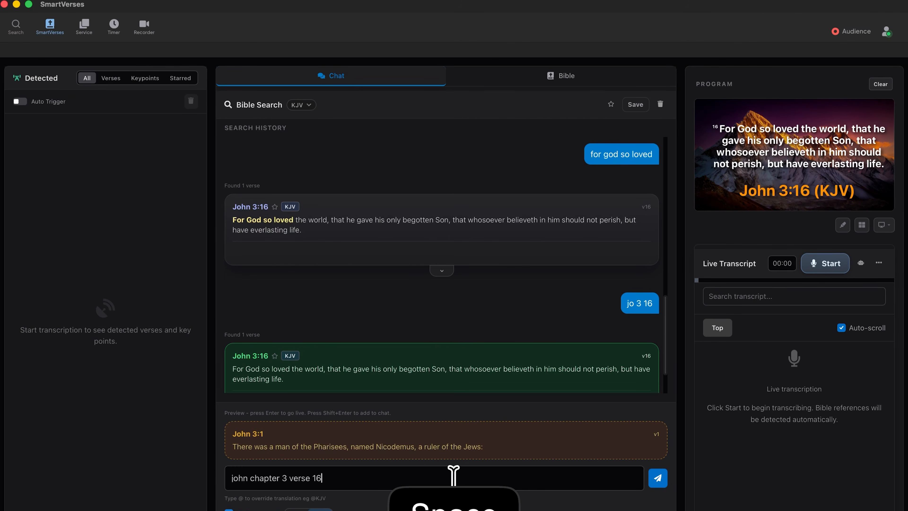
key(Return)
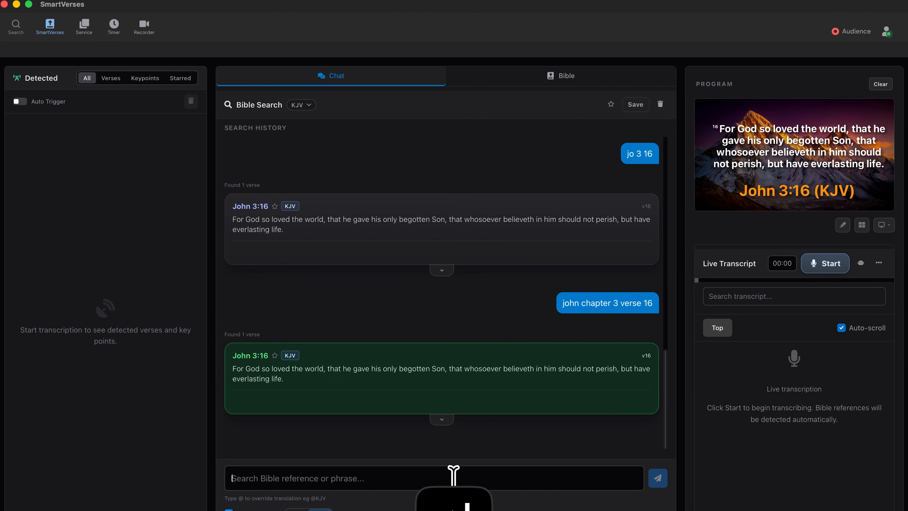
- Paste the sermon passage "Point 1: Trust God Completely" with its Proverbs, Jeremiah and Hebrews quotes and search the chat for its verses
mouse_move(594, 358)
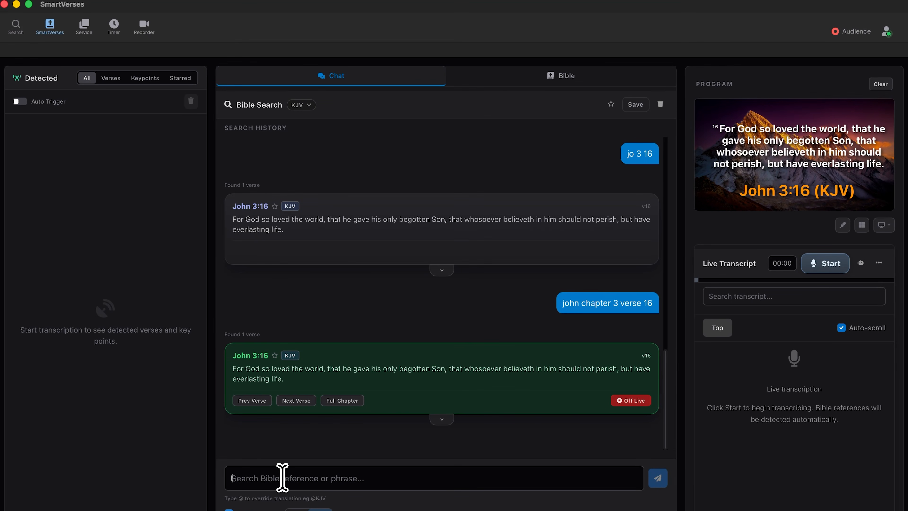
key(super+v)
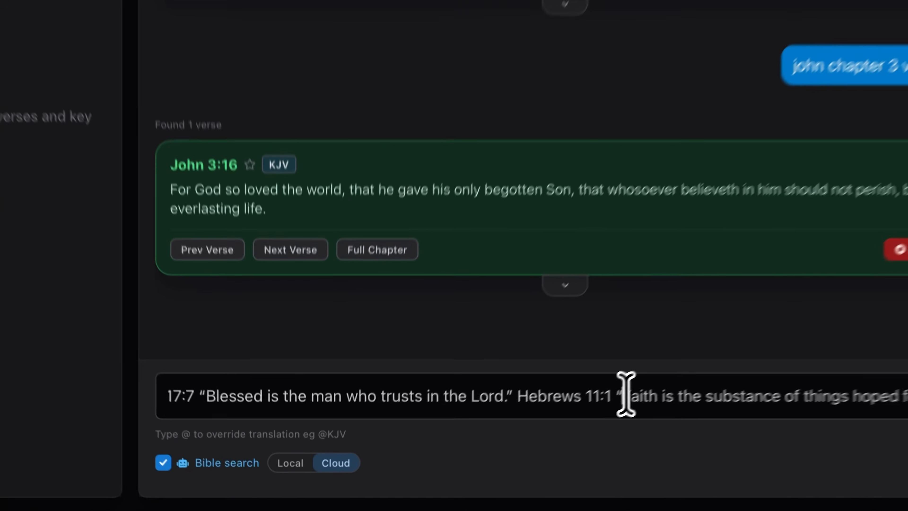
drag(453, 478, 218, 477)
drag(232, 383, 232, 383)
drag(377, 381, 883, 385)
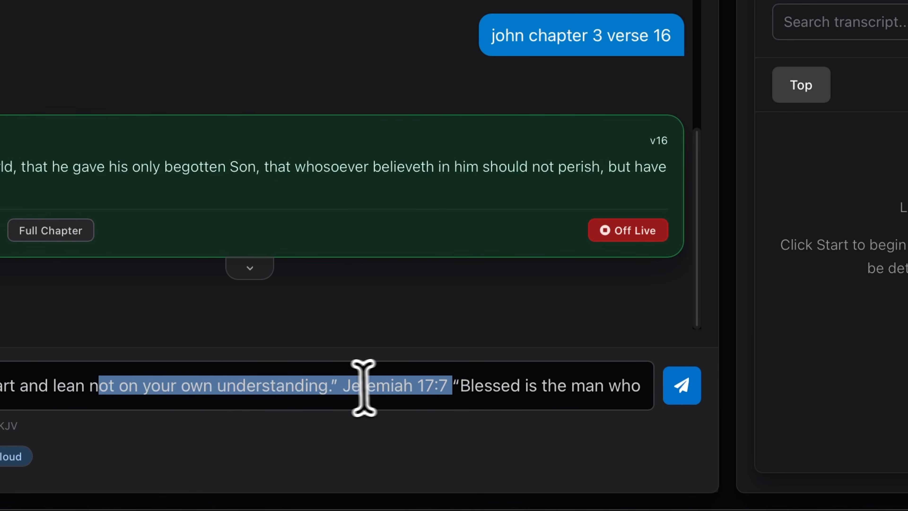
click(781, 386)
drag(438, 388, 660, 396)
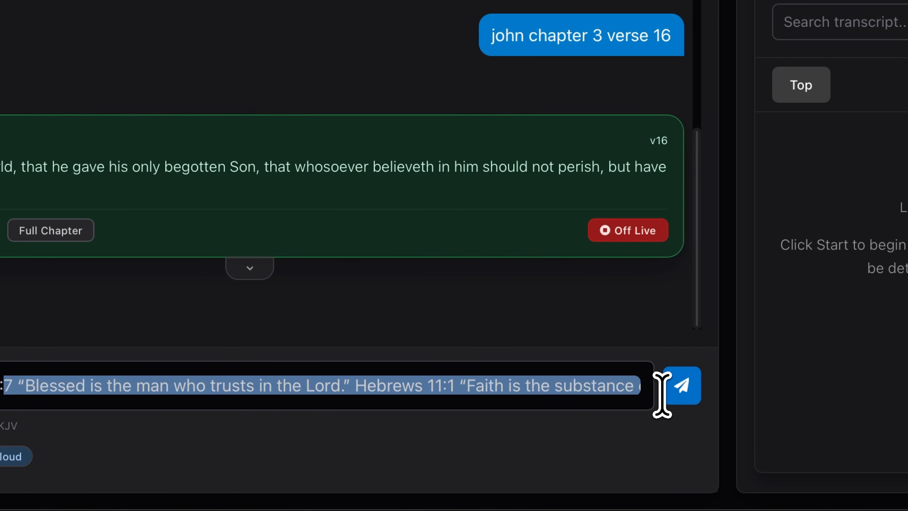
click(401, 388)
drag(431, 387, 674, 397)
drag(385, 387, 375, 387)
drag(301, 386, 241, 420)
click(501, 421)
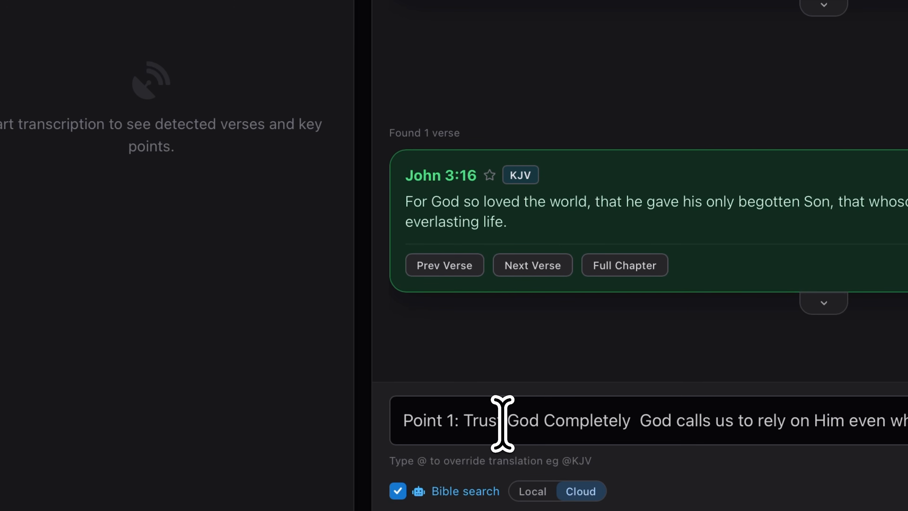
key(Return)
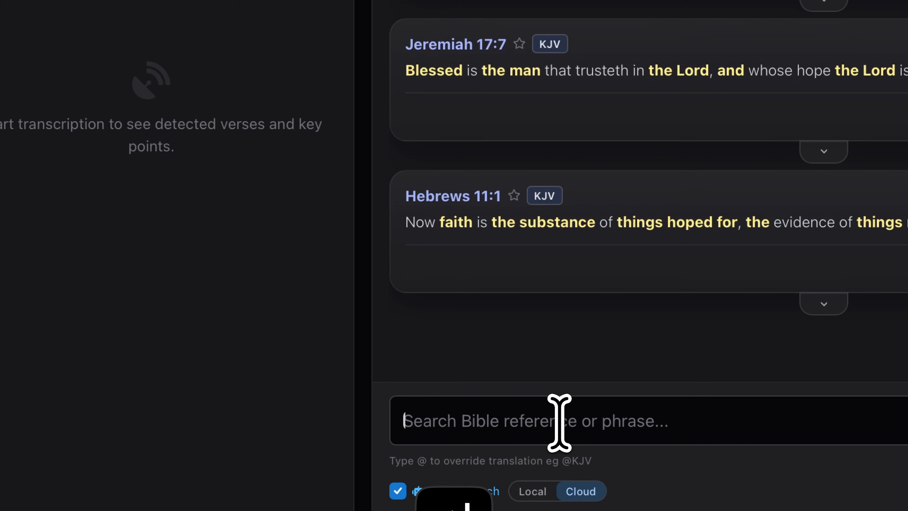
- Take Proverbs 3:6, Jeremiah 17:7 and Hebrews 11:1 live one after another from the passage's search results
scroll(371, 340, up, 3)
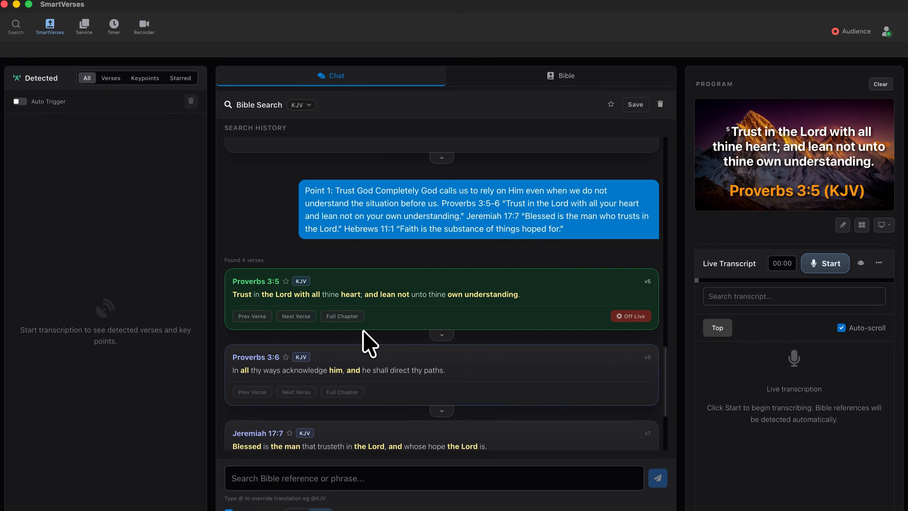
scroll(374, 344, down, 3)
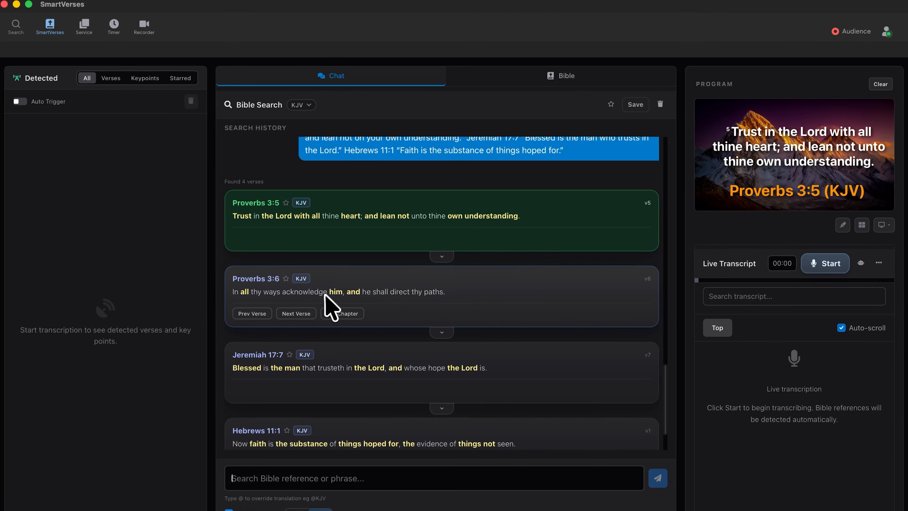
scroll(288, 383, down, 3)
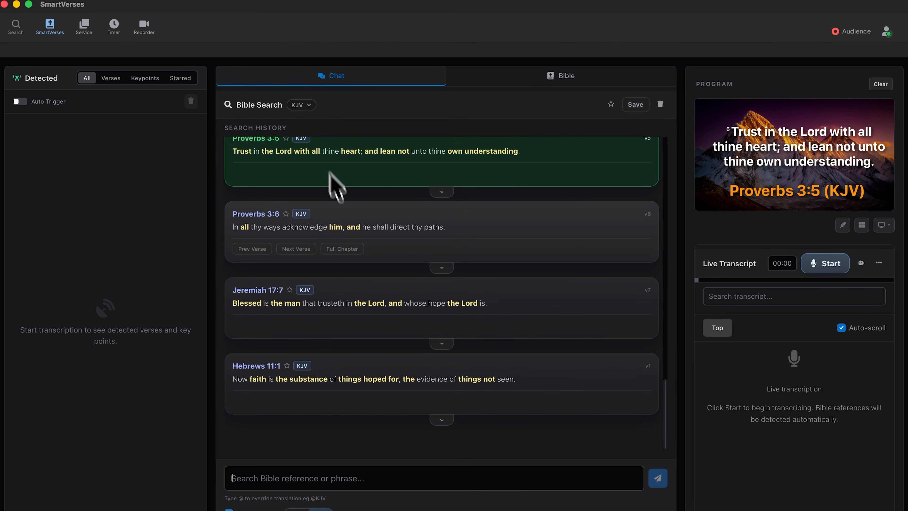
scroll(352, 222, up, 6)
scroll(397, 358, down, 9)
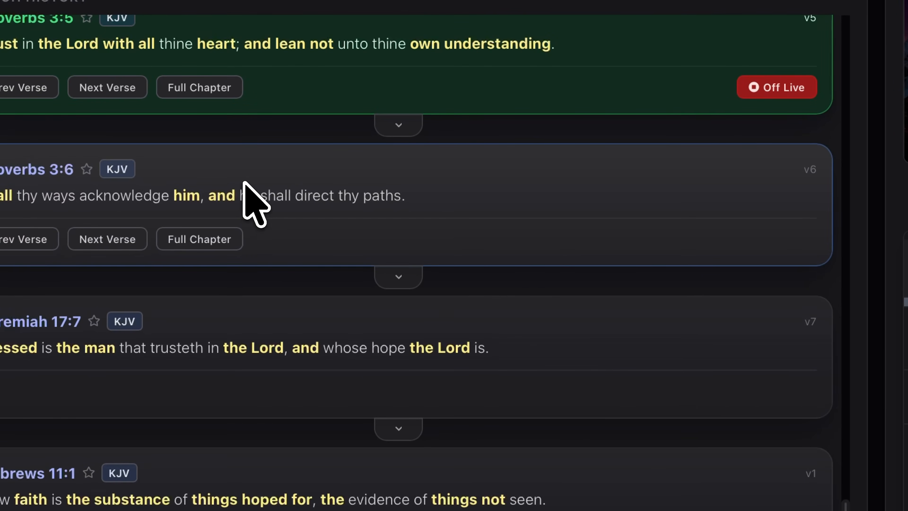
click(243, 193)
click(280, 343)
click(264, 470)
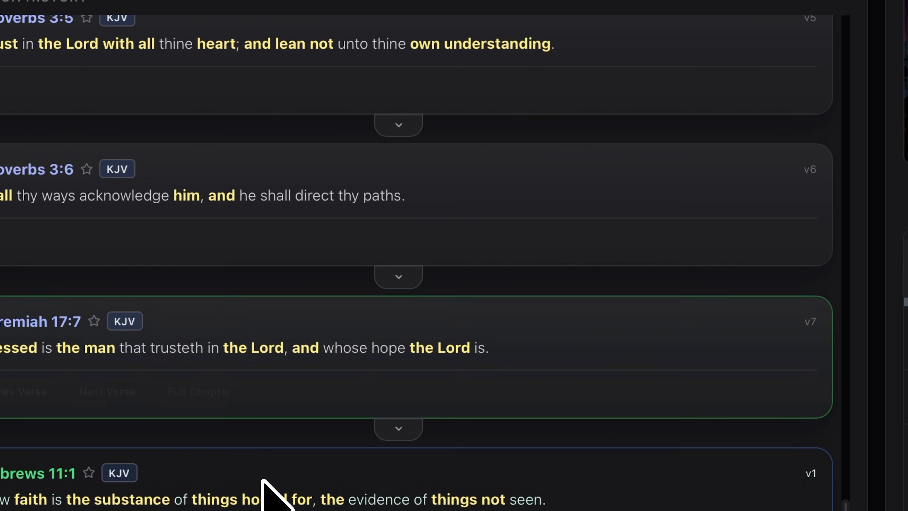
- Save the scriptures in the chat history as a presentation named "Bible Search 5/26/2026"
scroll(354, 381, up, 10)
scroll(344, 356, down, 14)
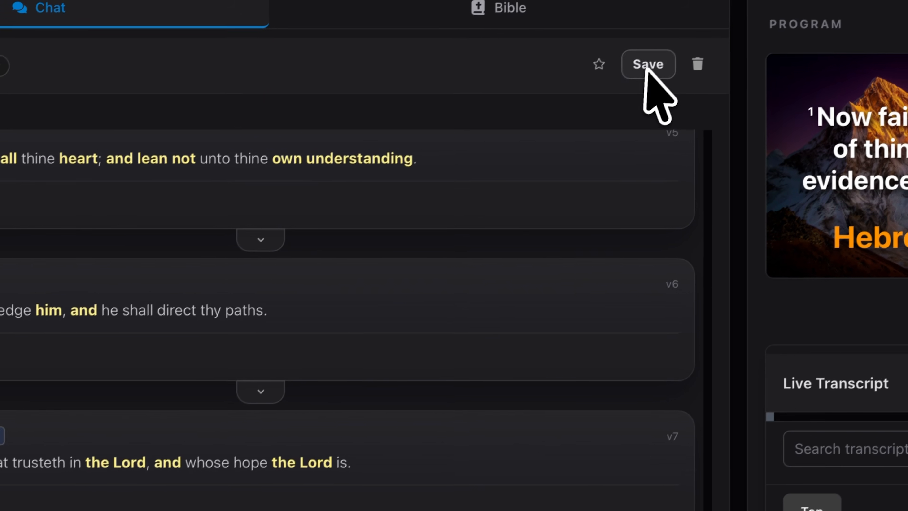
click(646, 67)
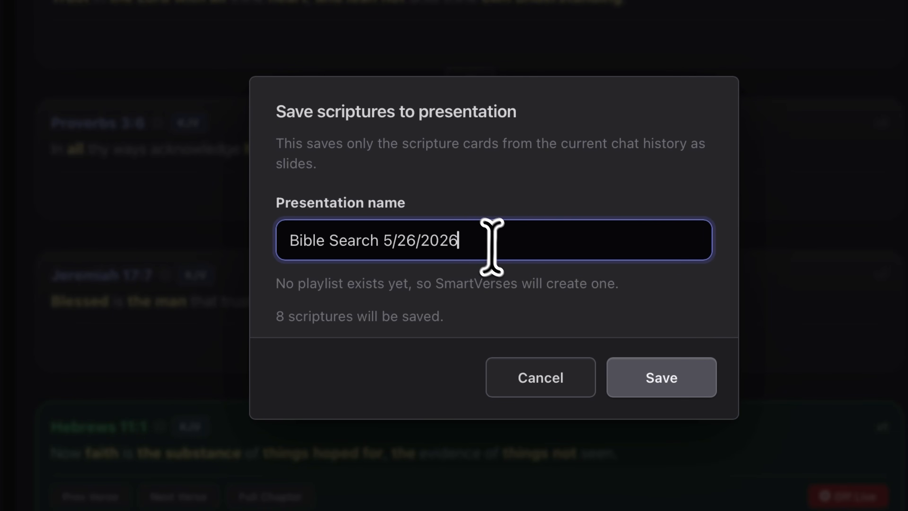
drag(492, 247, 314, 242)
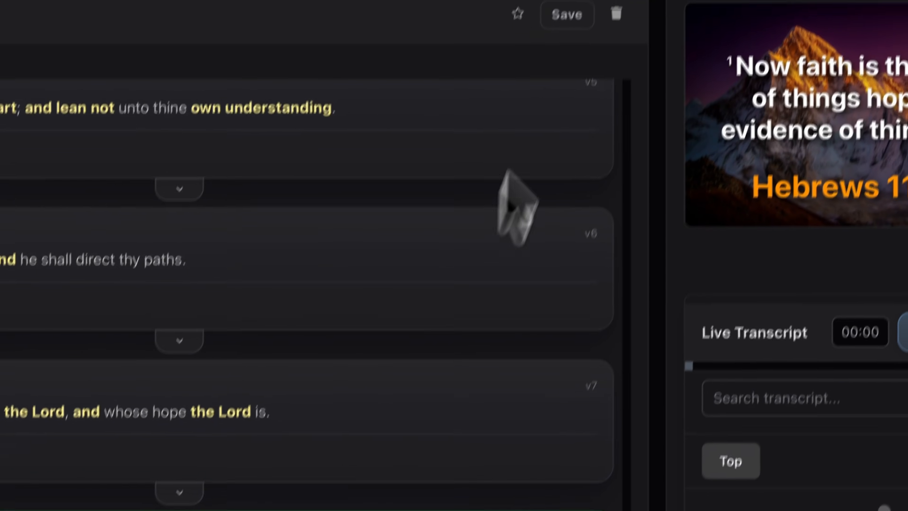
click(554, 70)
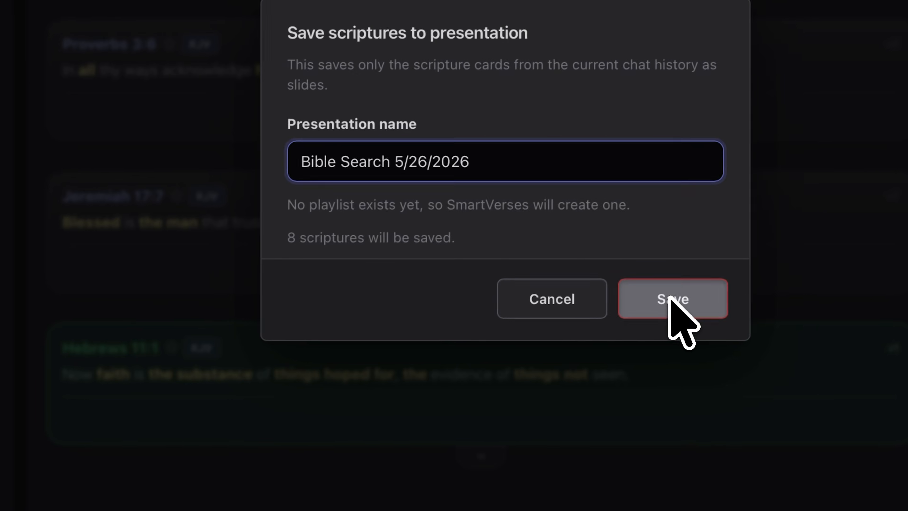
click(672, 302)
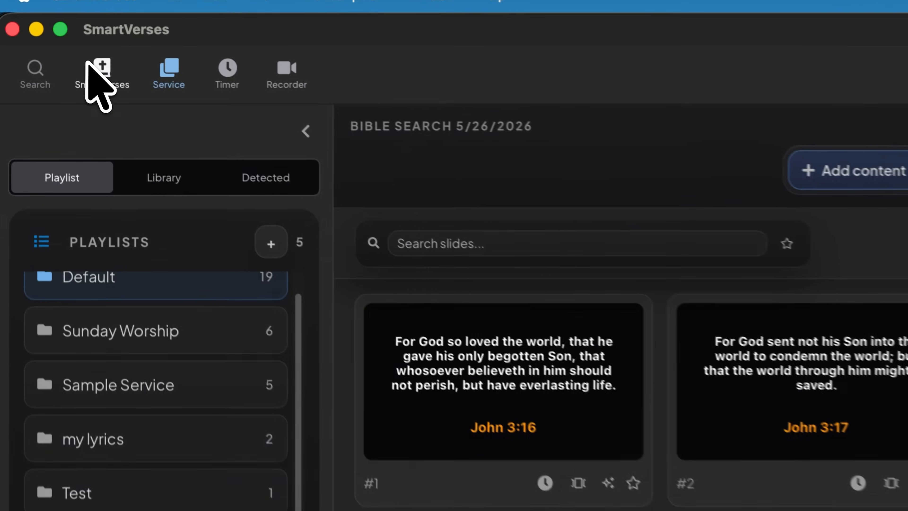
- Show the saved presentation's scripture slides live in turn in the Service view, from John 3:16 to Proverbs 3:6
click(50, 25)
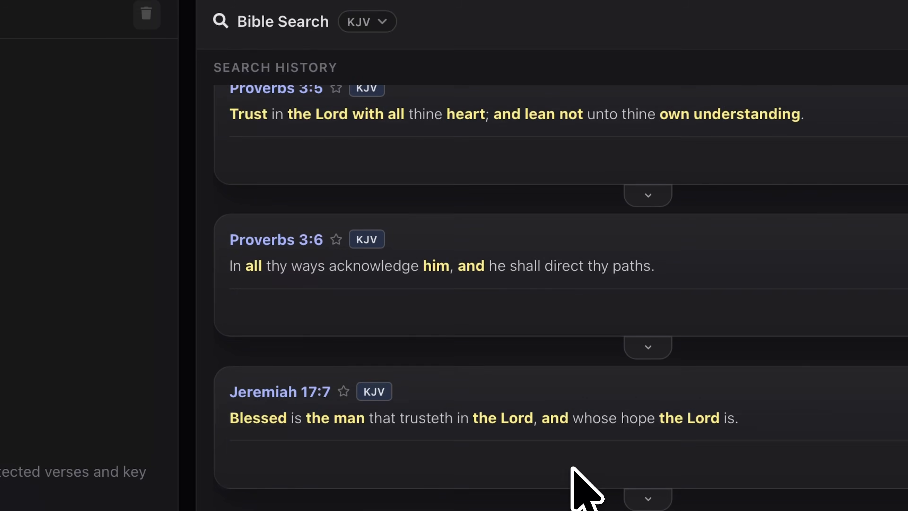
mouse_move(572, 468)
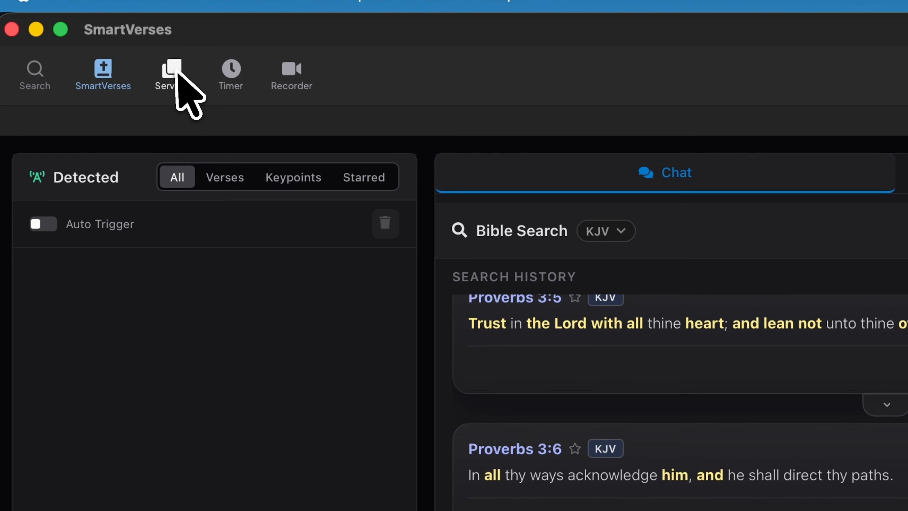
click(176, 77)
click(588, 329)
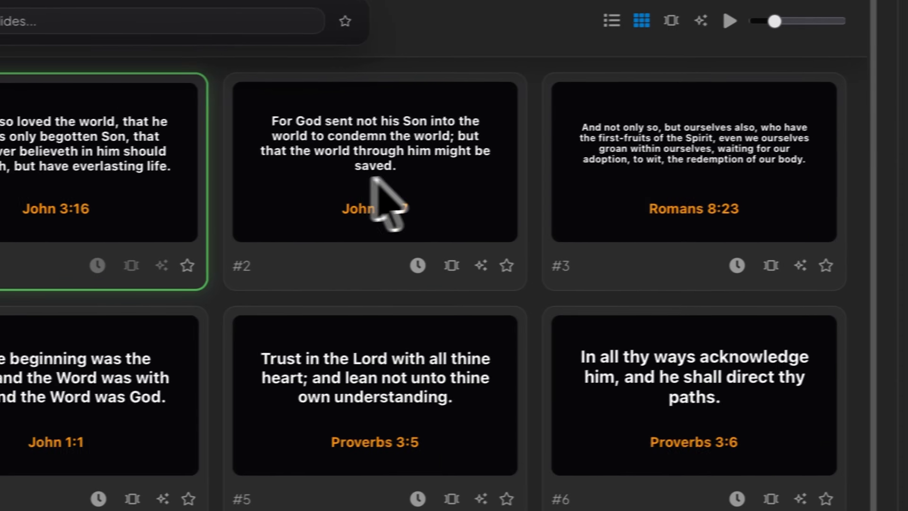
click(856, 360)
click(680, 170)
click(119, 401)
click(359, 394)
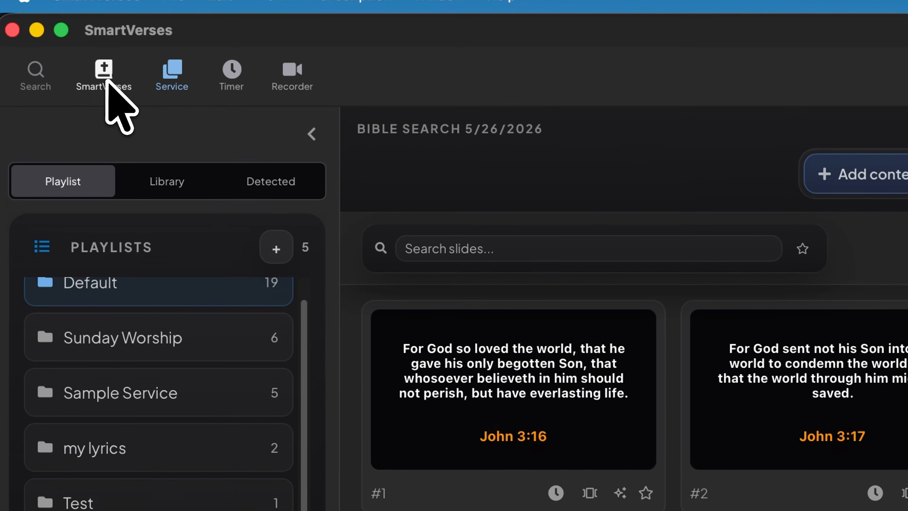
- Return to the Bible search chat and clear its search history
click(106, 82)
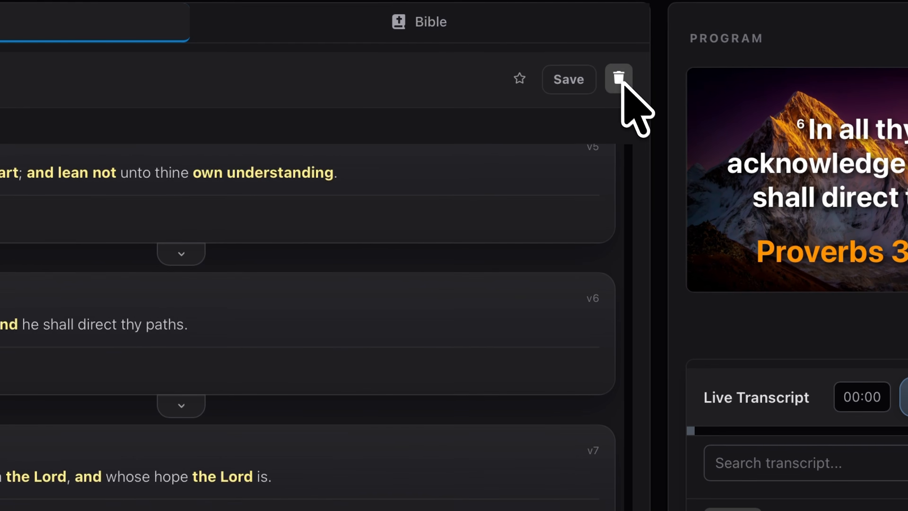
click(907, 230)
click(373, 459)
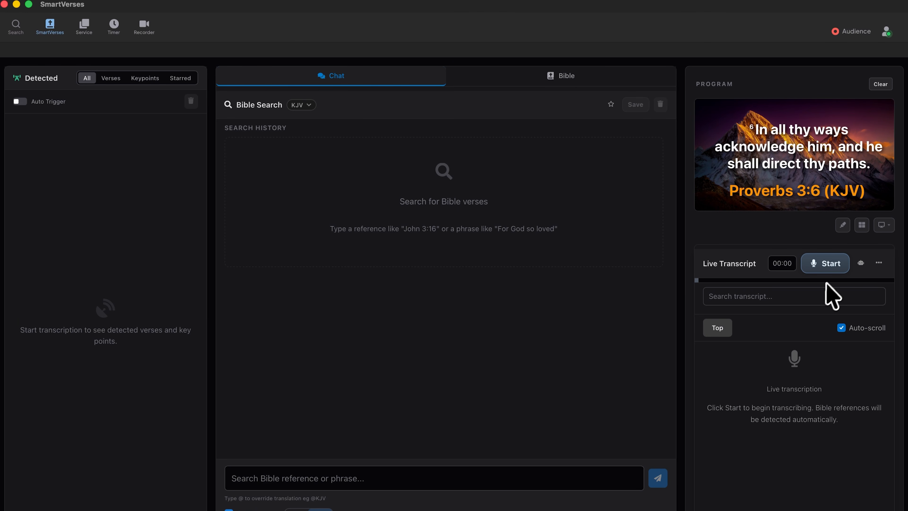
- Examine the transcription settings for mode, provider and microphone, and return to the SmartVerses view
click(879, 262)
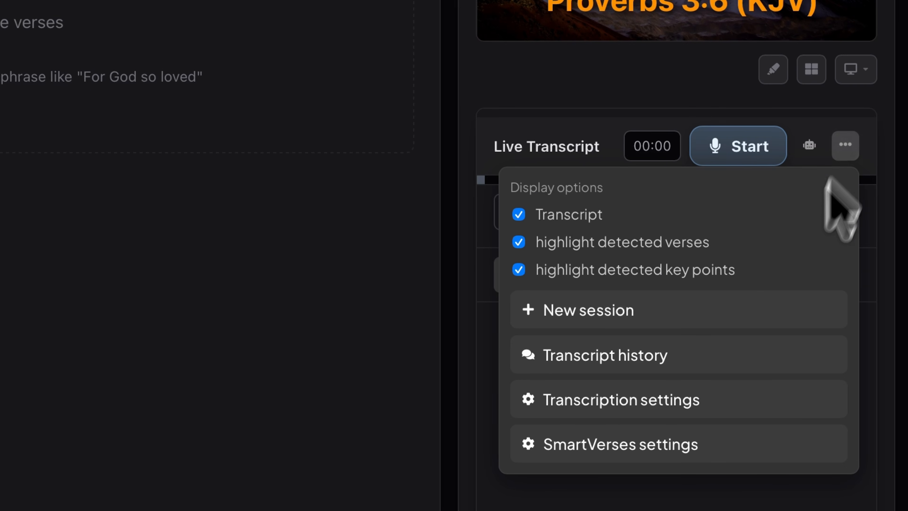
click(703, 400)
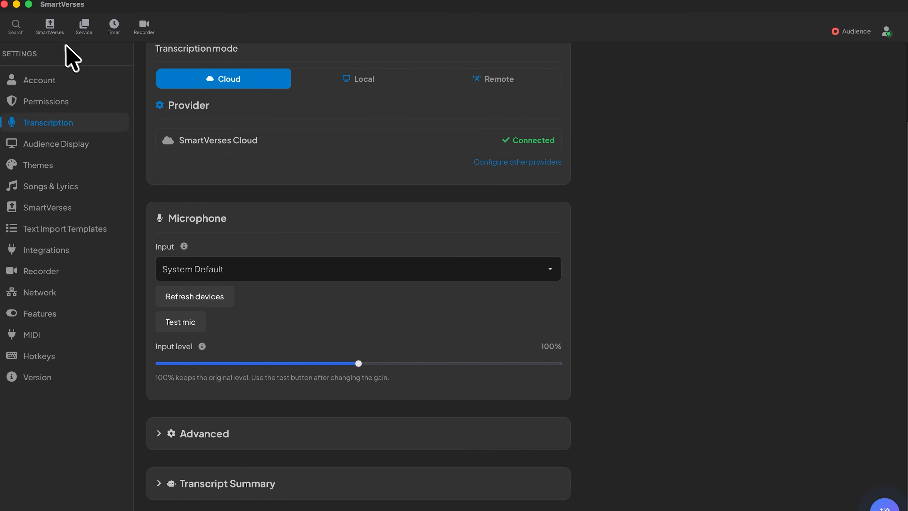
click(52, 28)
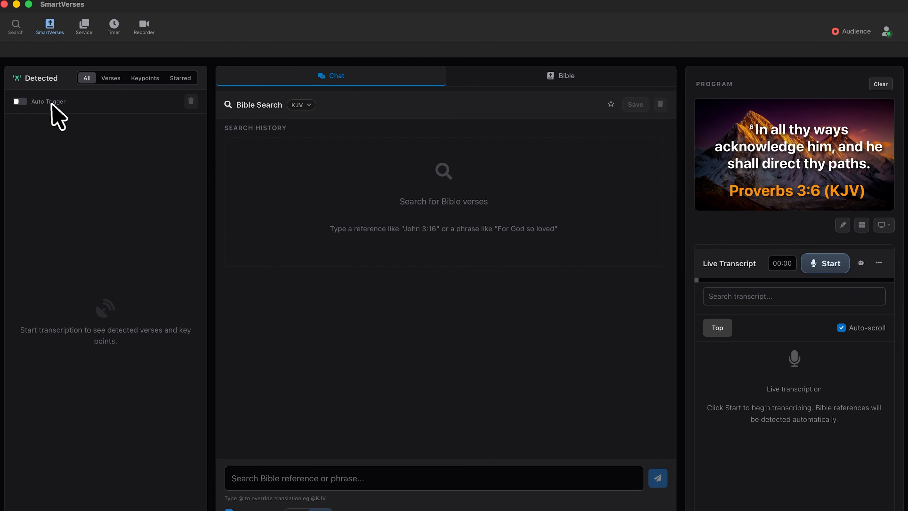
- Turn on Auto Trigger and start the live transcription with the program output cleared
click(20, 101)
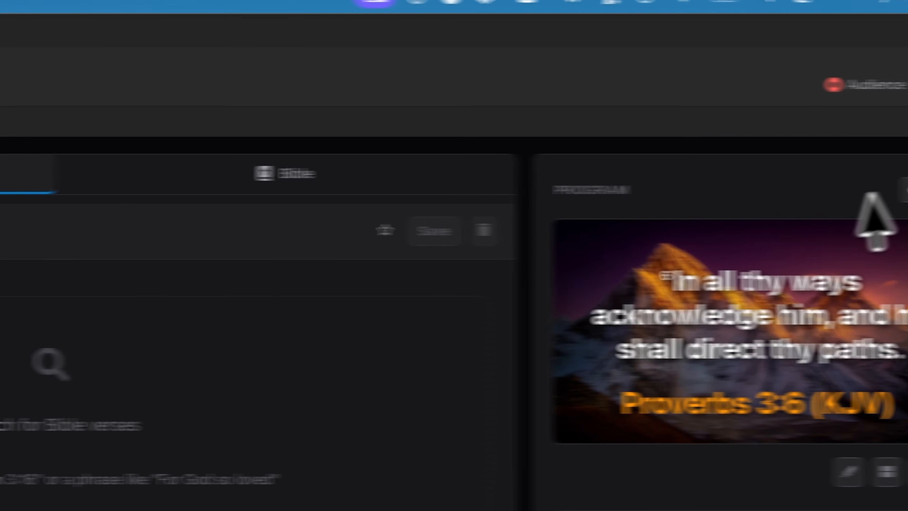
click(889, 82)
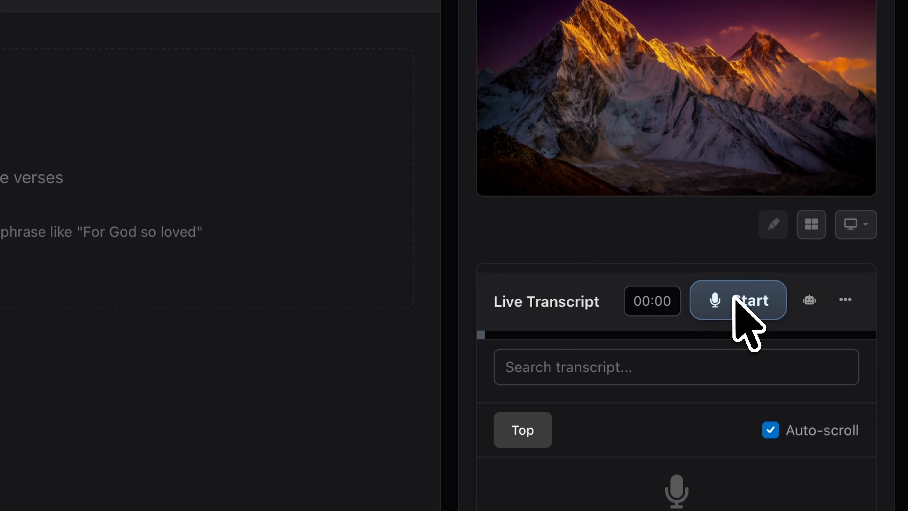
click(733, 296)
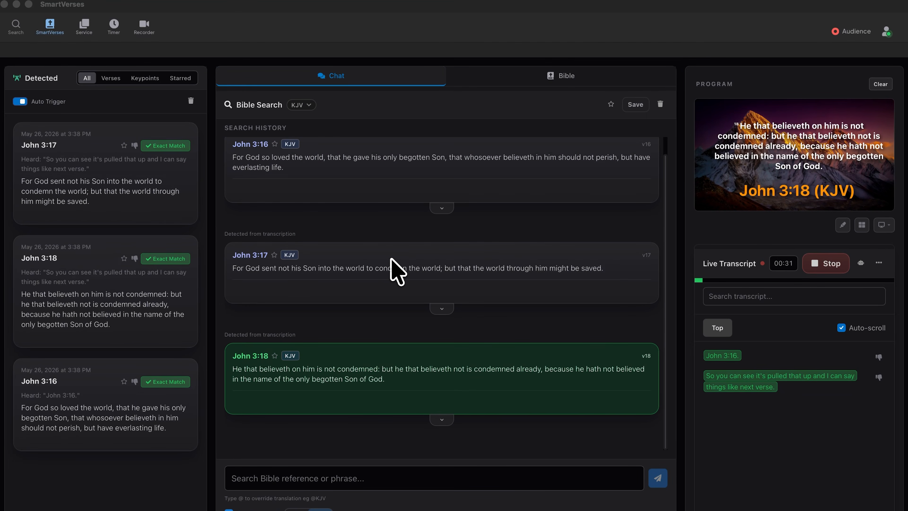
- Take the detected key point "The words we speak have power." live and review the other detected items
mouse_move(378, 355)
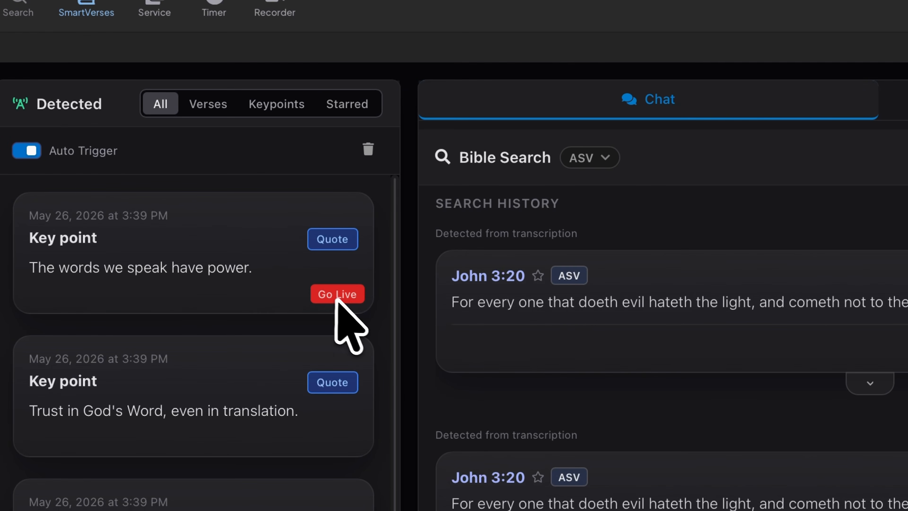
click(171, 175)
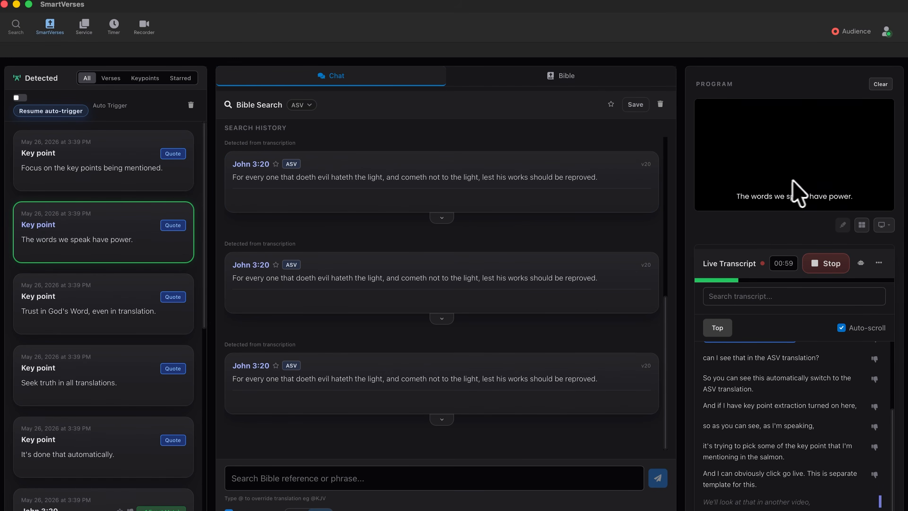
scroll(157, 407, down, 5)
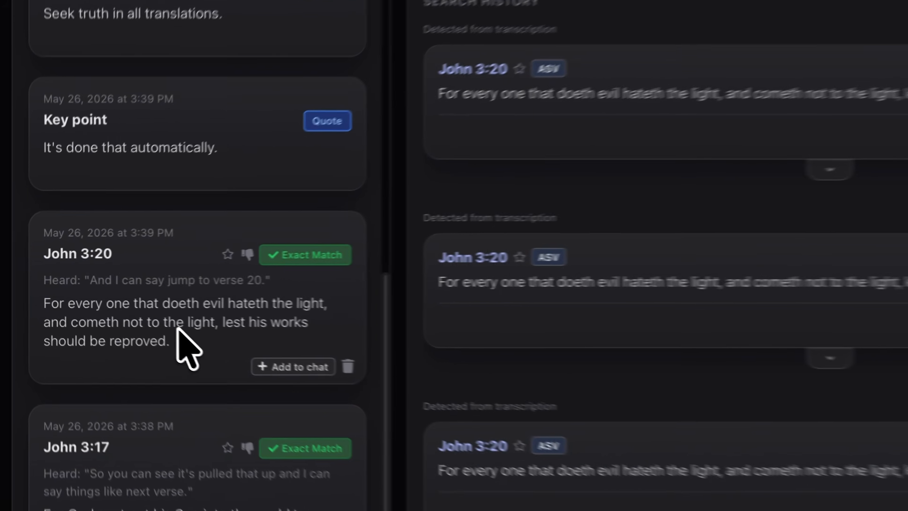
- Take the detected verse John 3:20 live and resume the automatic triggering of detected verses
click(99, 309)
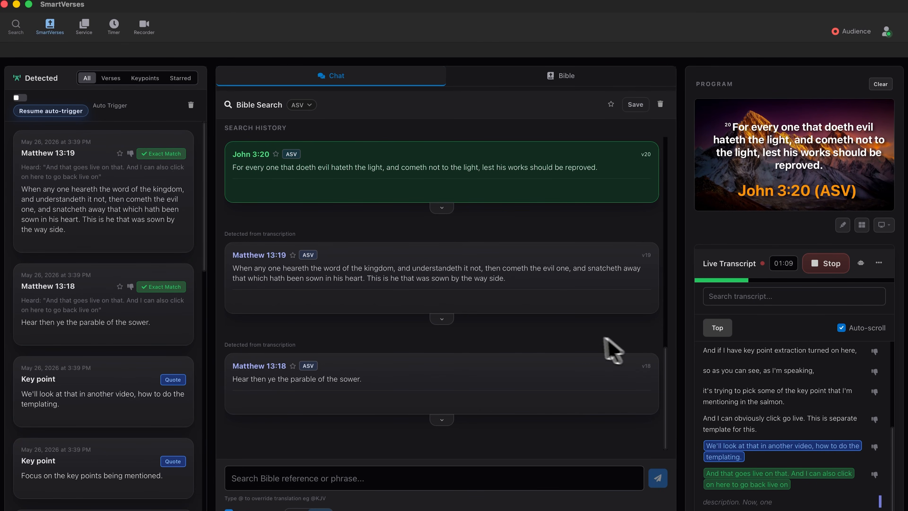
mouse_move(547, 310)
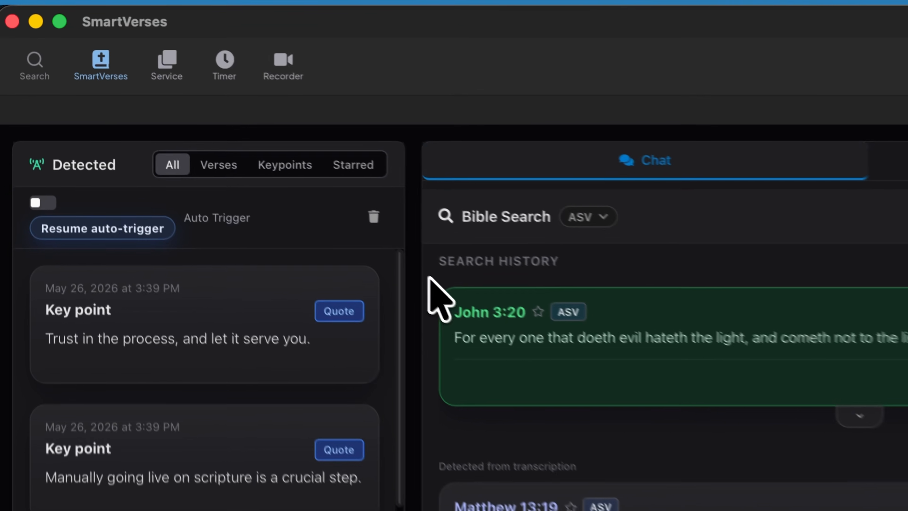
key(a)
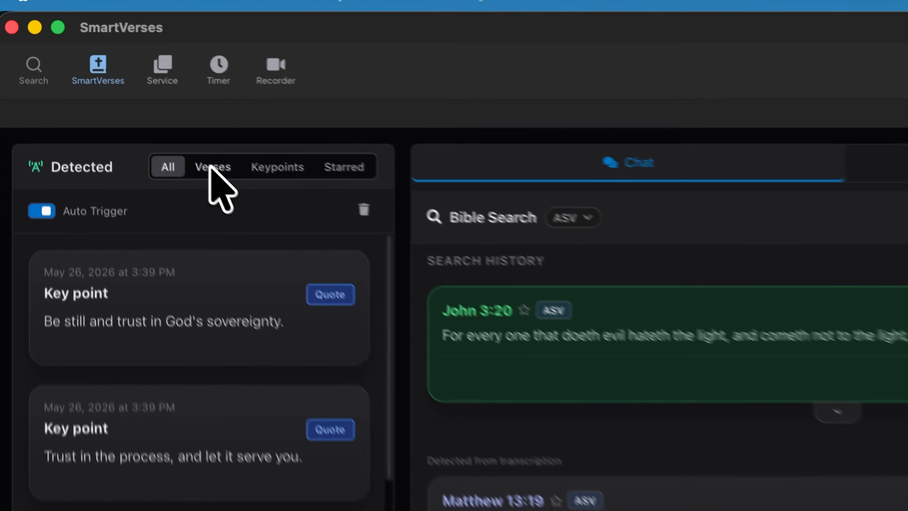
- Filter the detected items to verses only and take the paraphrase match Romans 8:28 live
click(110, 78)
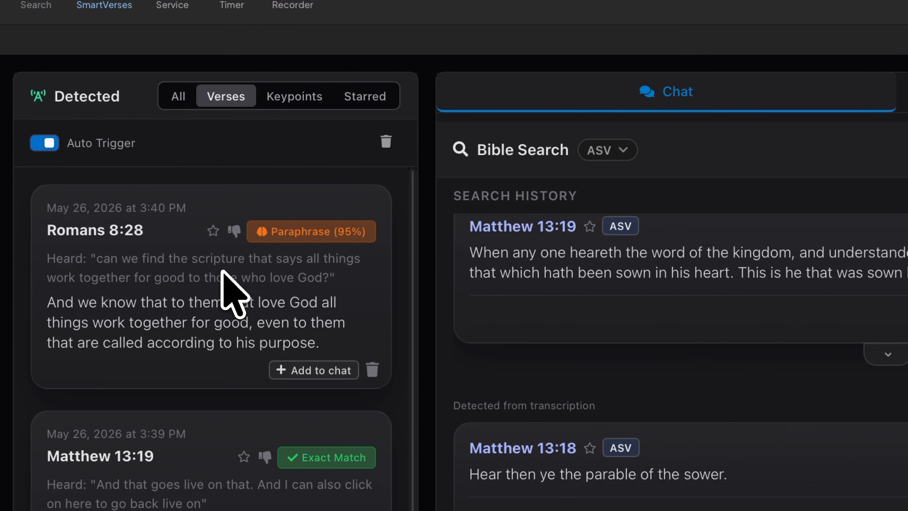
click(109, 159)
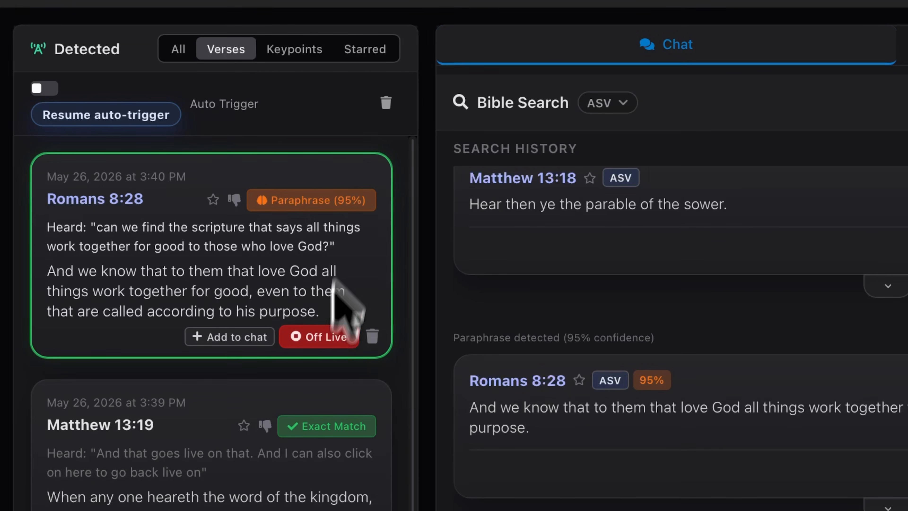
- Star the detected verses Matthew 13:19 and John 3:20, and limit the detected list to starred items
scroll(294, 477, down, 5)
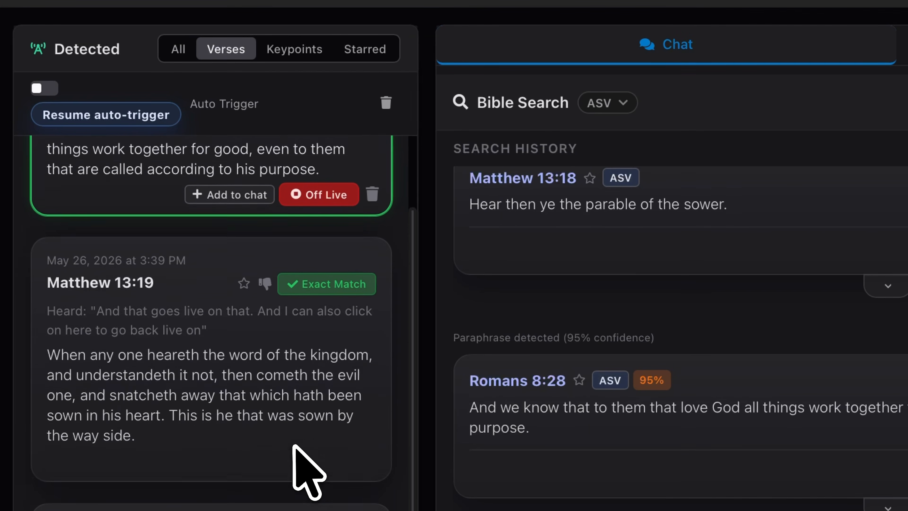
scroll(300, 486, up, 1)
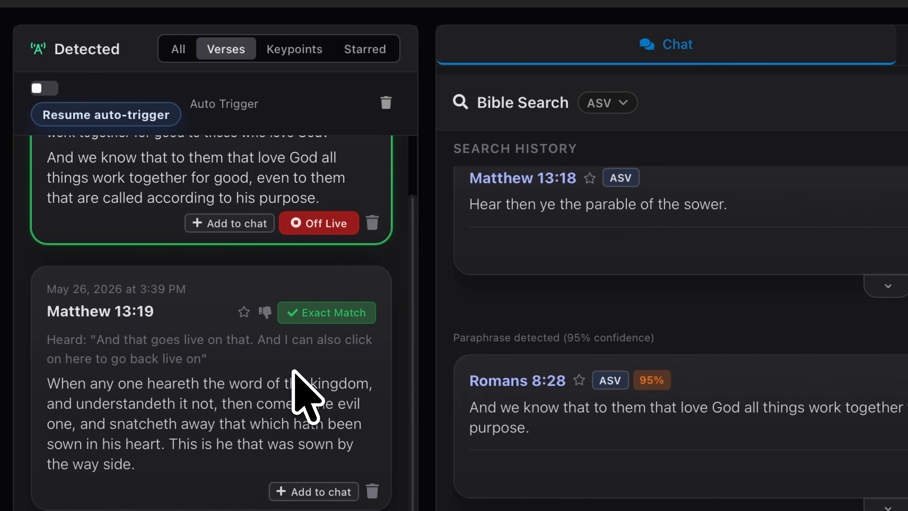
scroll(264, 456, down, 3)
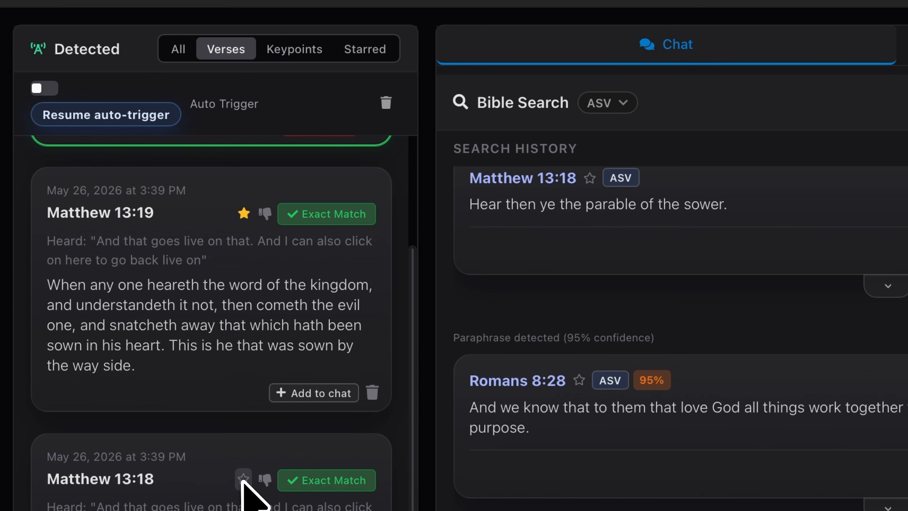
click(240, 479)
scroll(239, 497, up, 6)
click(359, 77)
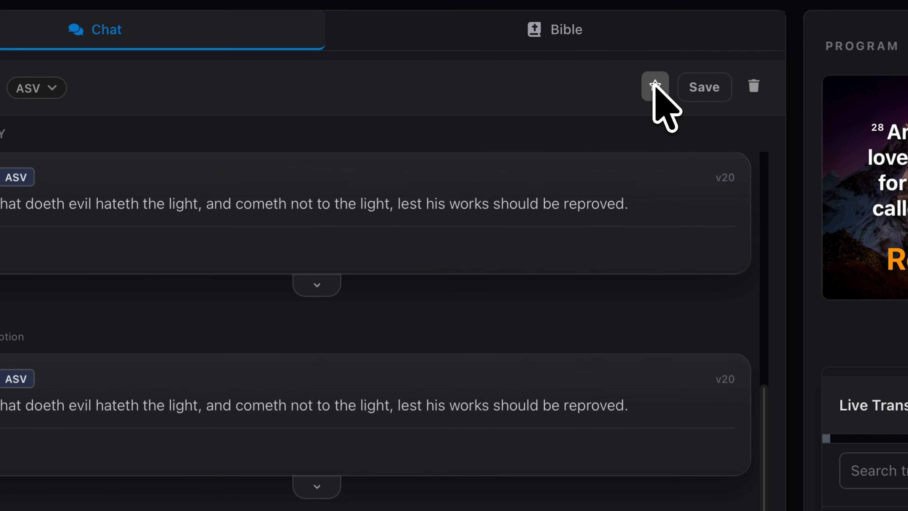
- Show only the starred verses in the chat search history, and turn that filter off again
click(660, 85)
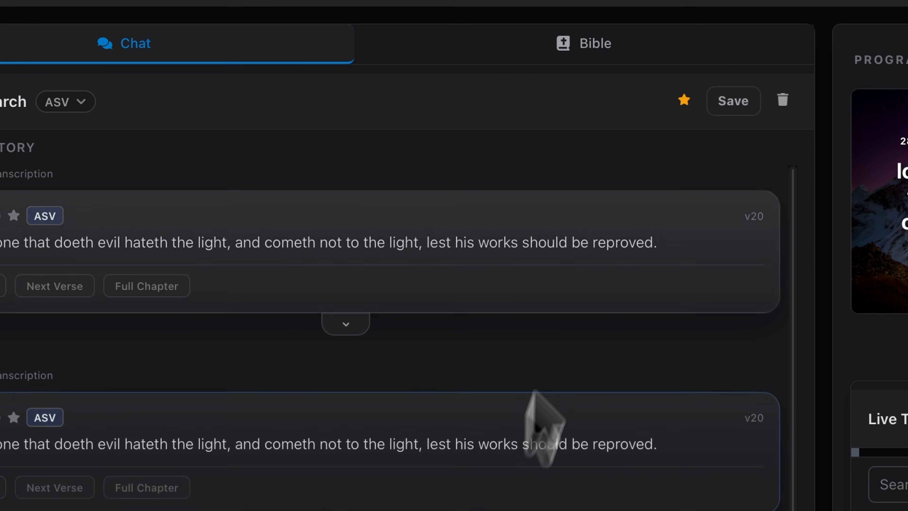
click(684, 101)
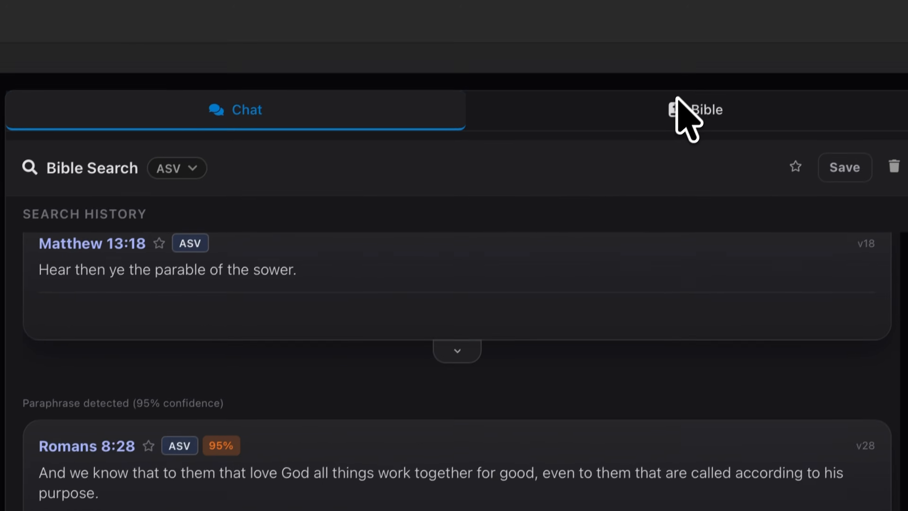
- Search the Bible chapter browser for "for god so loved" and look back at the chat before returning to the browser
click(680, 102)
drag(380, 245, 148, 255)
key(BackSpace)
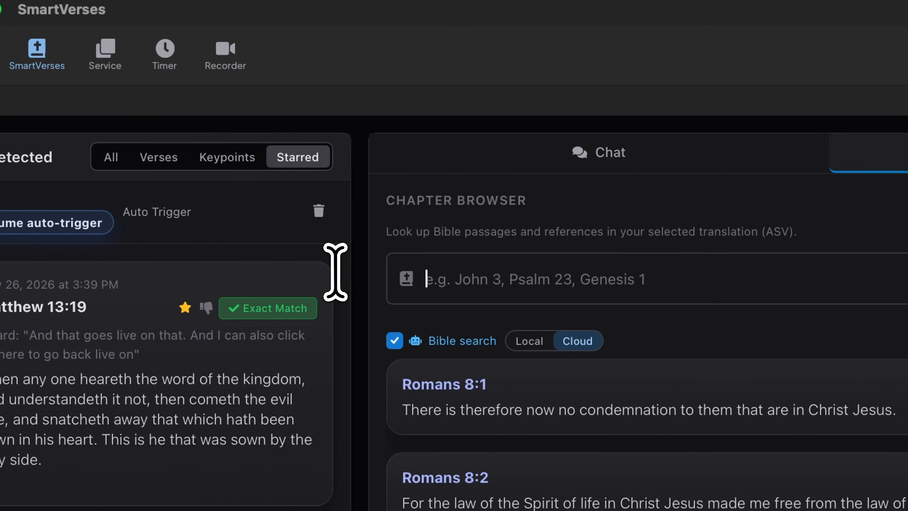
text(for)
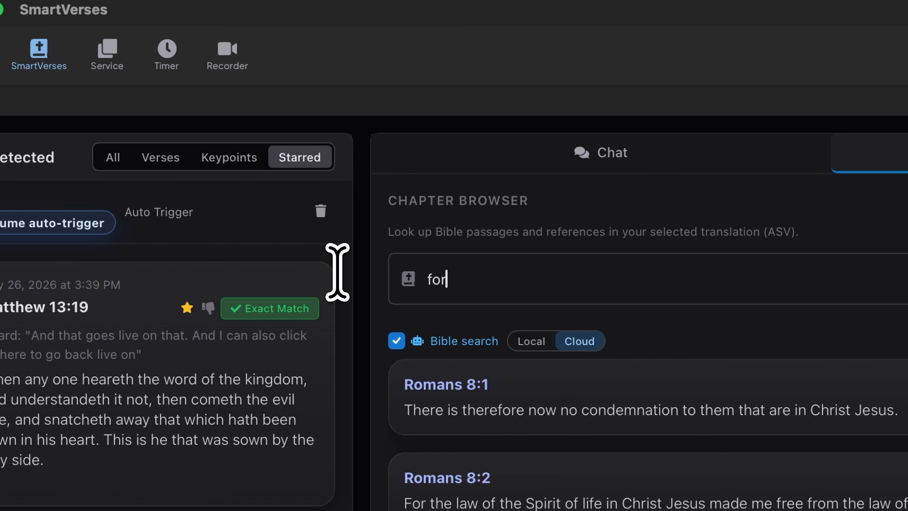
text( god so lvoe)
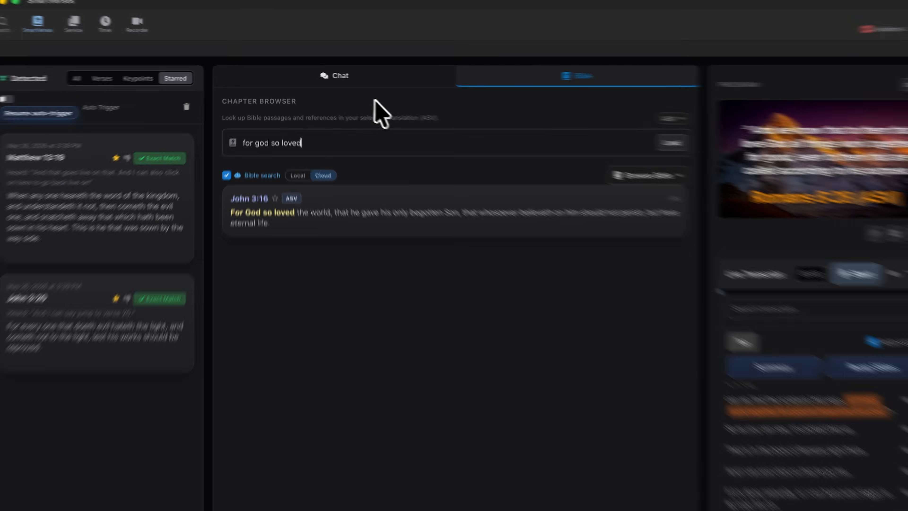
click(374, 80)
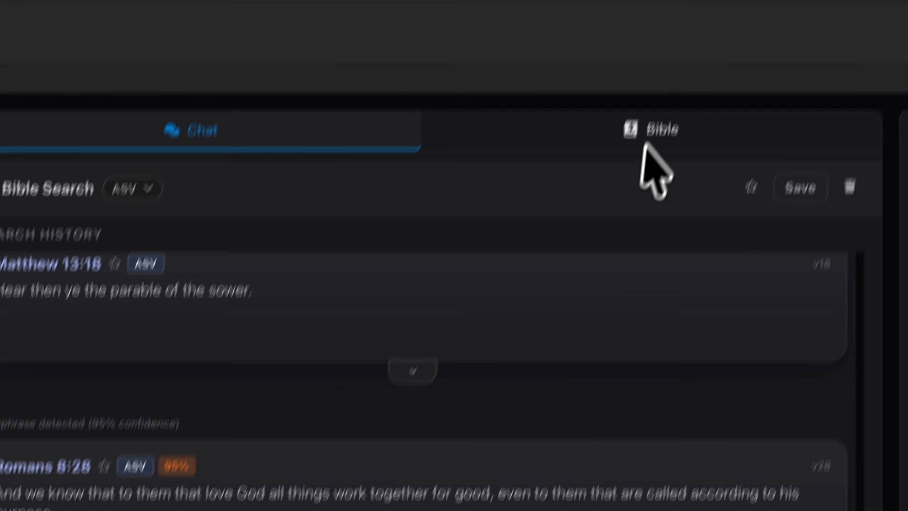
click(645, 144)
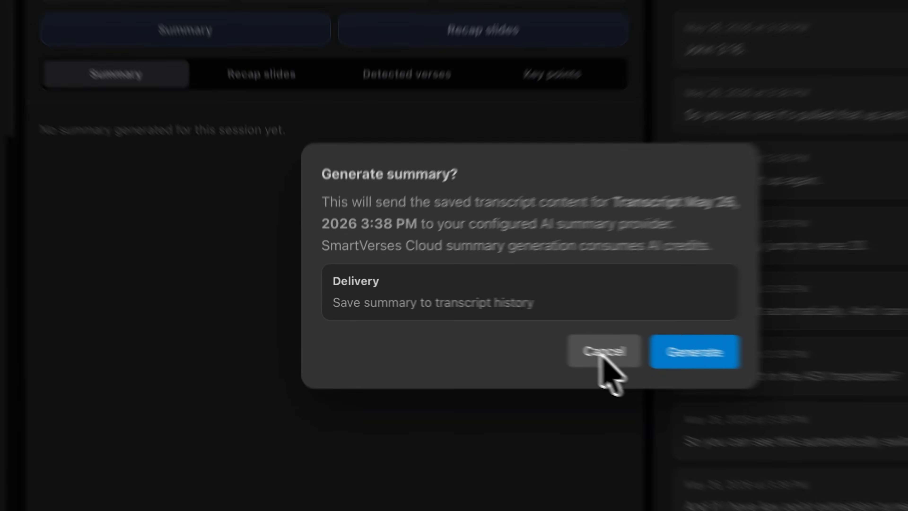
- Cancel the summary generation for the May 26 transcript and examine the saved May 18 summary's themes, key verses and takeaways
click(500, 329)
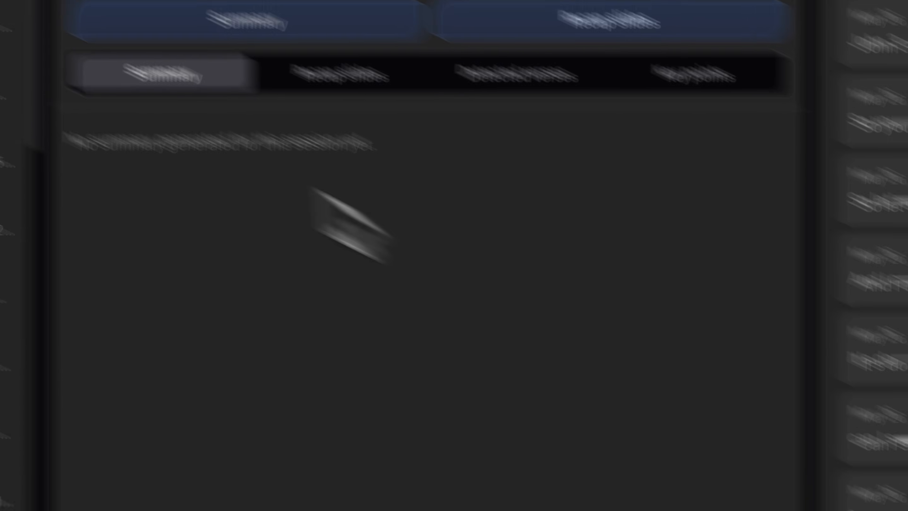
click(79, 109)
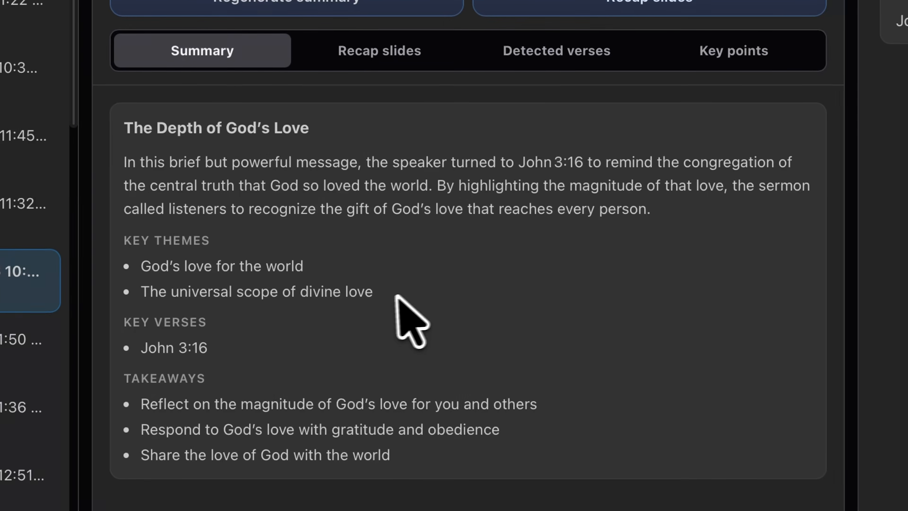
drag(396, 296, 216, 266)
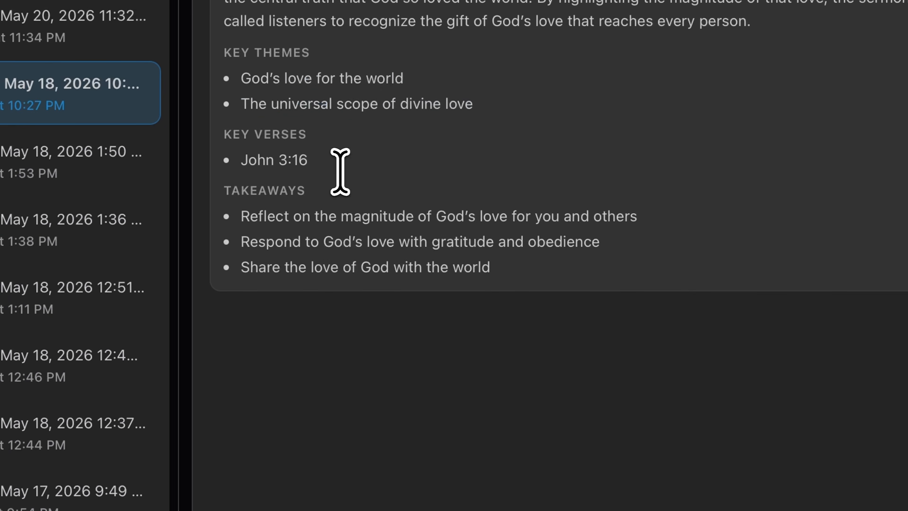
drag(208, 348, 140, 347)
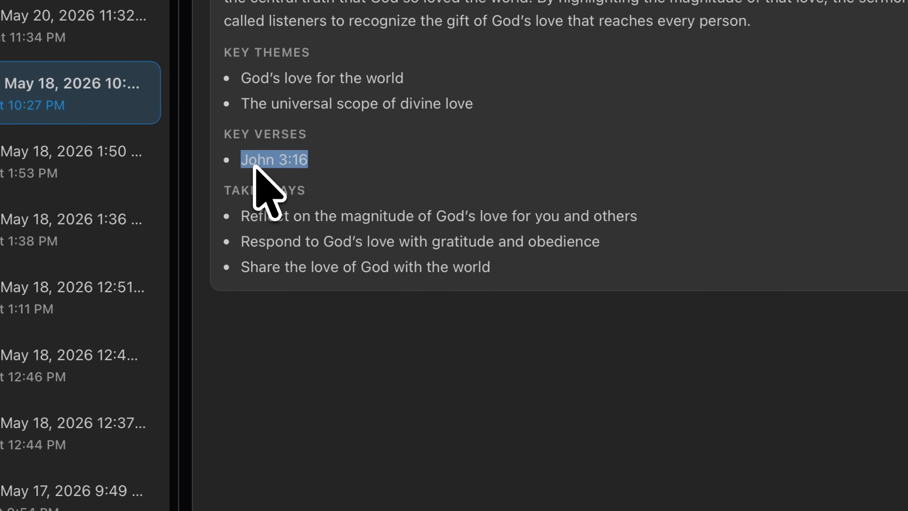
drag(307, 235, 259, 239)
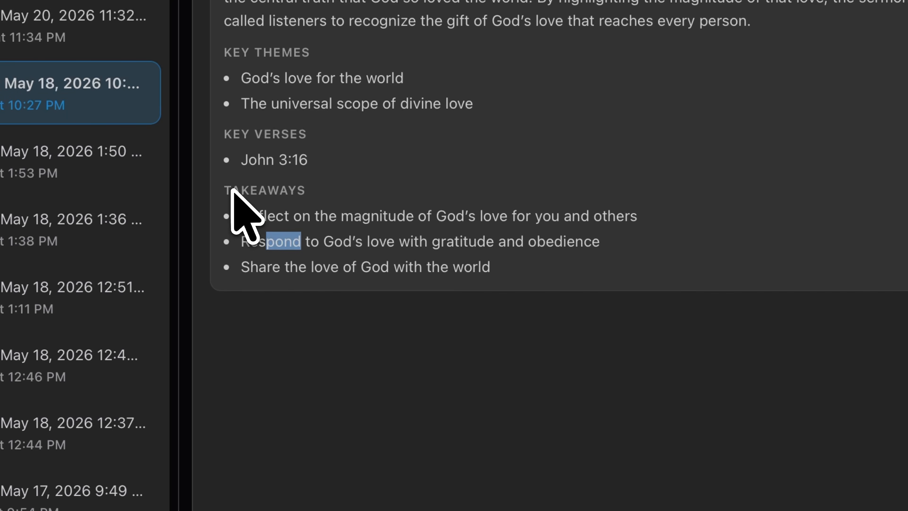
drag(232, 191, 508, 296)
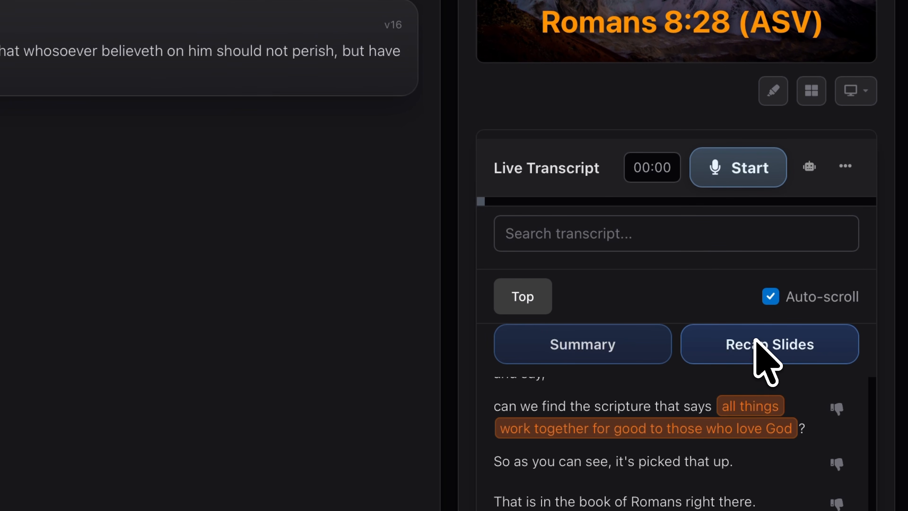
- Generate recap slides from the May 26, 2026 3:38 PM transcript as a Visual recap and open them in the AI Slide Builder
click(740, 342)
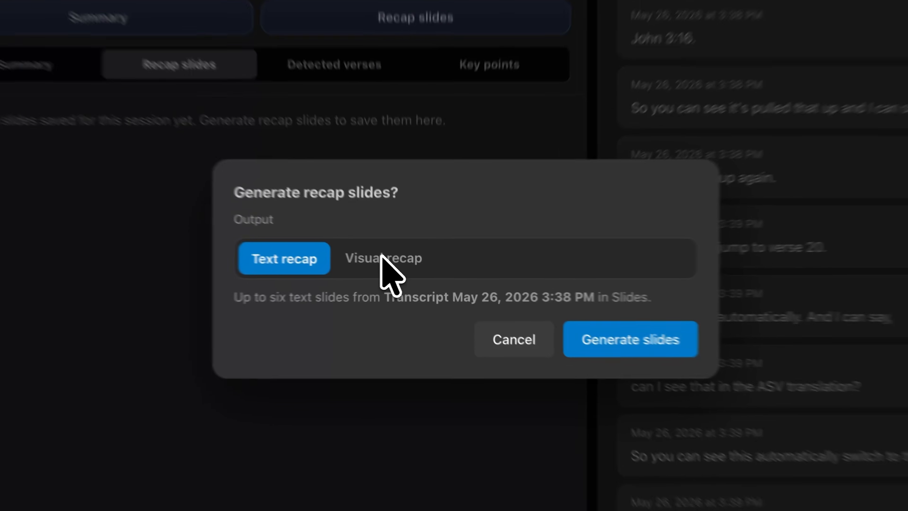
click(404, 271)
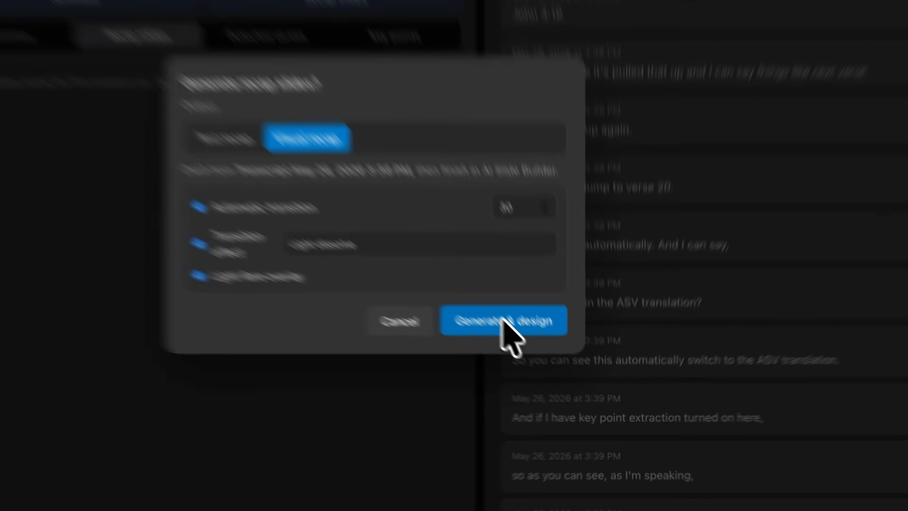
click(540, 356)
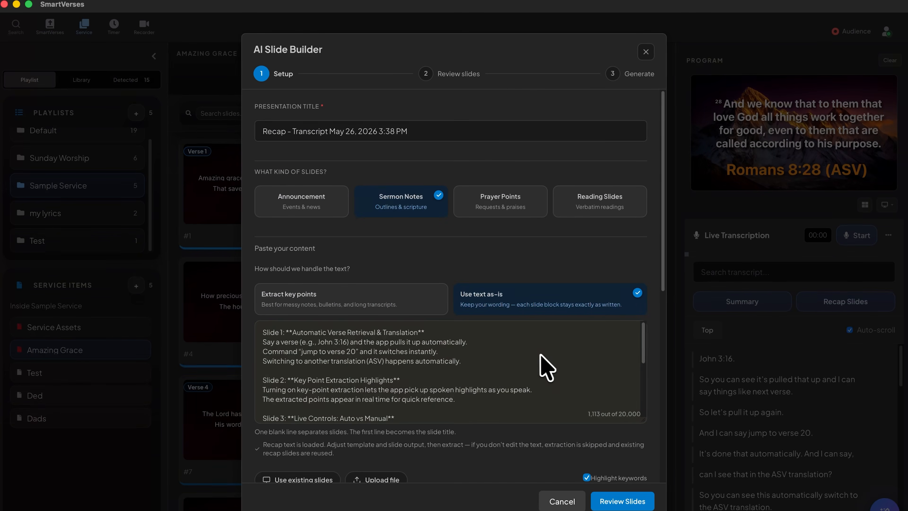
- Examine the AI Slide Builder setup and each slide's text, speaker image, reference images and style override in the slide review
scroll(540, 355, down, 1)
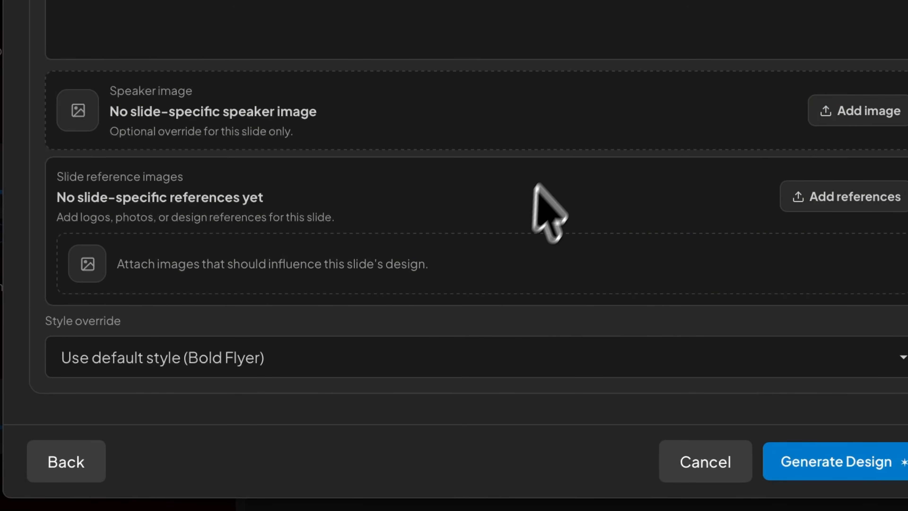
scroll(544, 203, down, 5)
scroll(570, 118, up, 5)
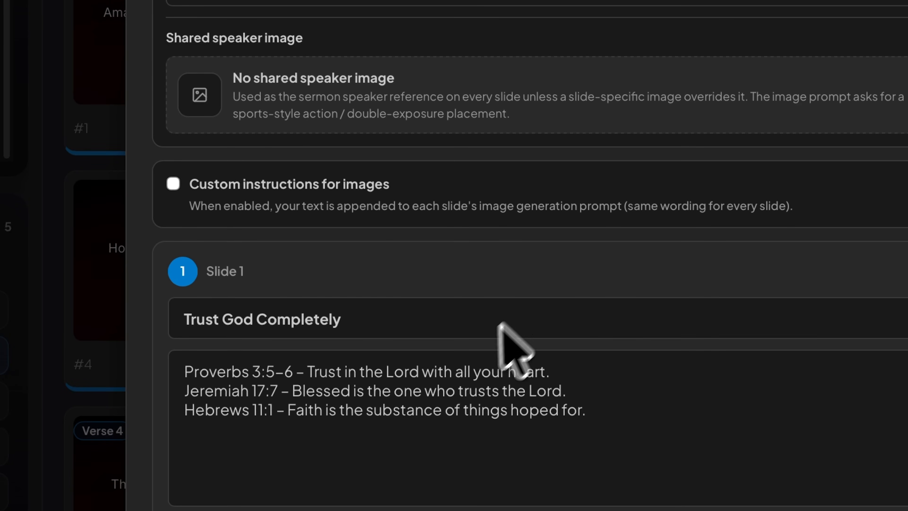
scroll(596, 384, down, 1)
scroll(597, 384, down, 20)
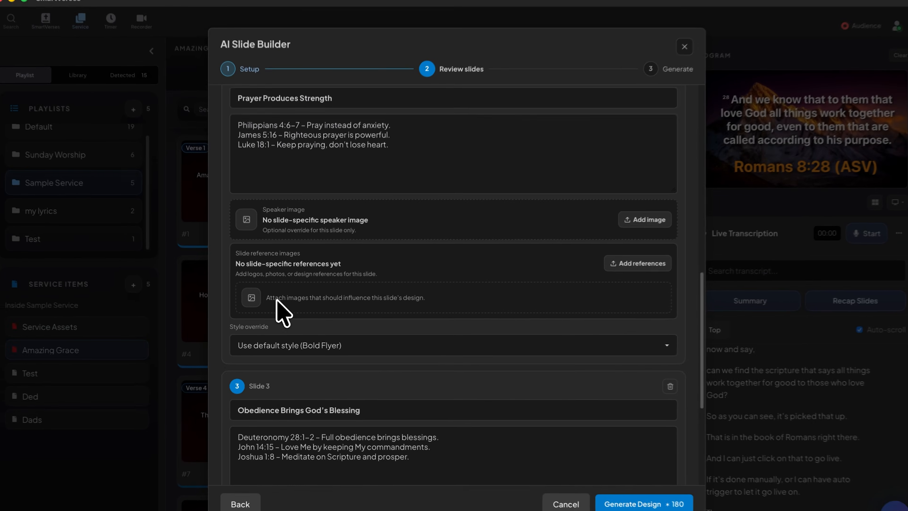
scroll(263, 264, down, 5)
scroll(385, 276, down, 2)
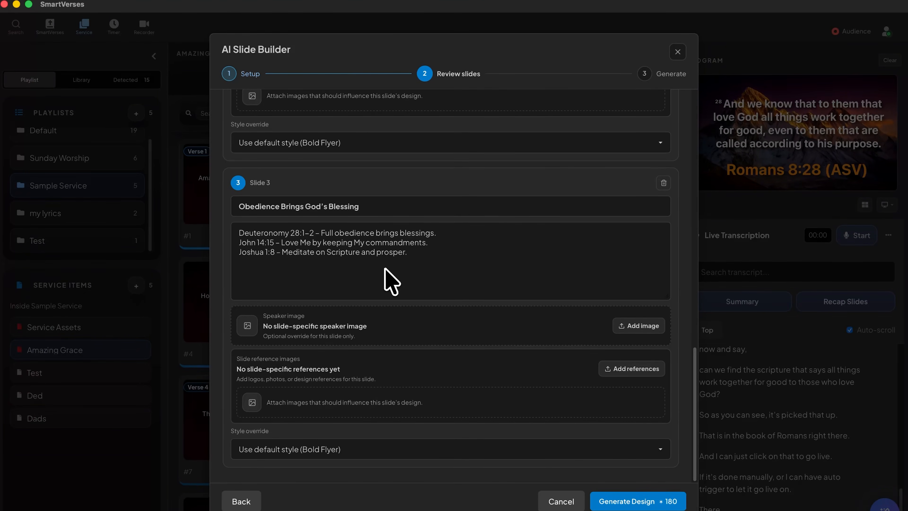
scroll(389, 280, up, 11)
scroll(386, 279, up, 10)
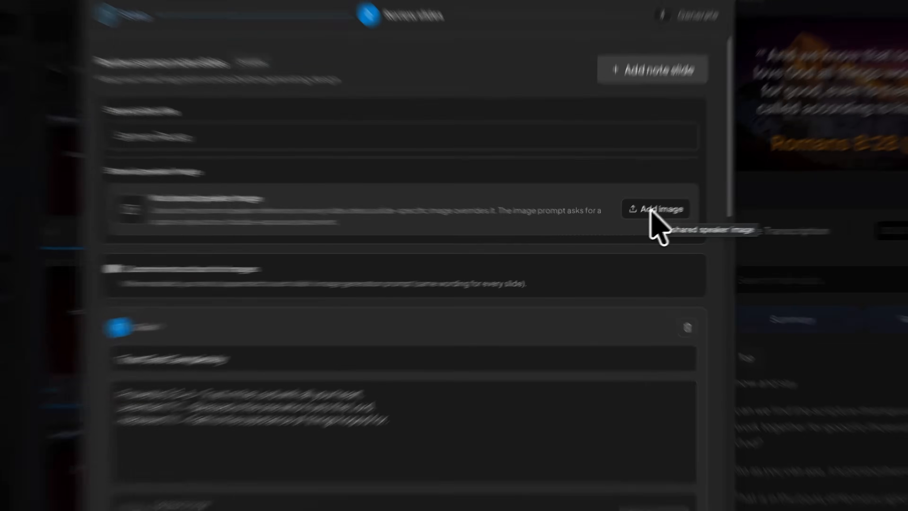
- Check the media library's remote upload link and add the preacher photo from the library as the shared speaker image
click(639, 219)
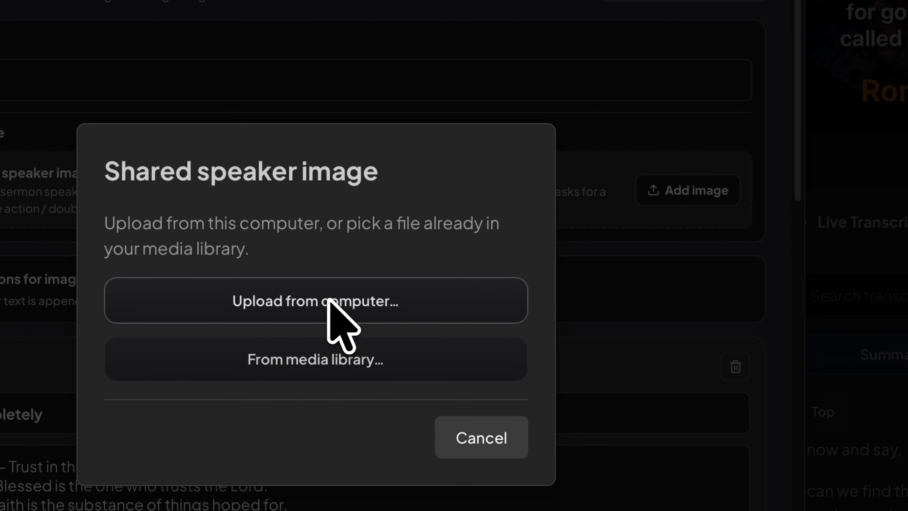
click(313, 358)
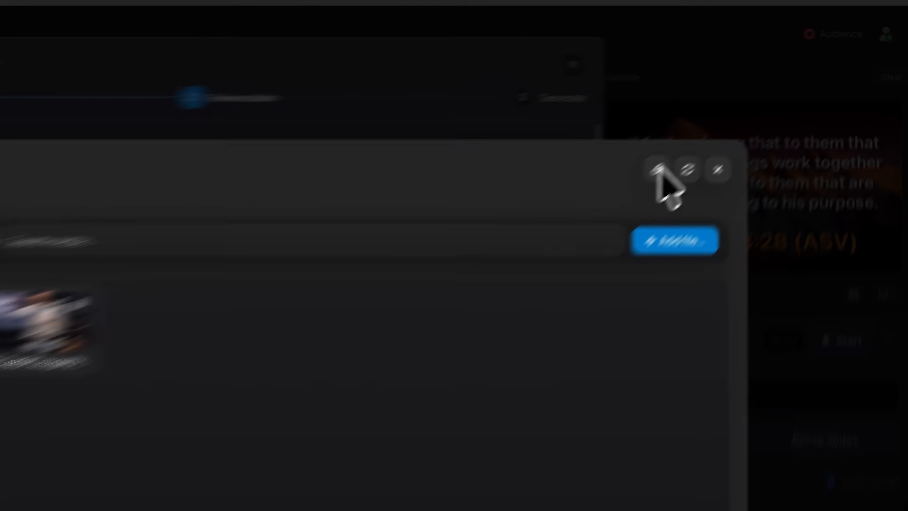
click(734, 122)
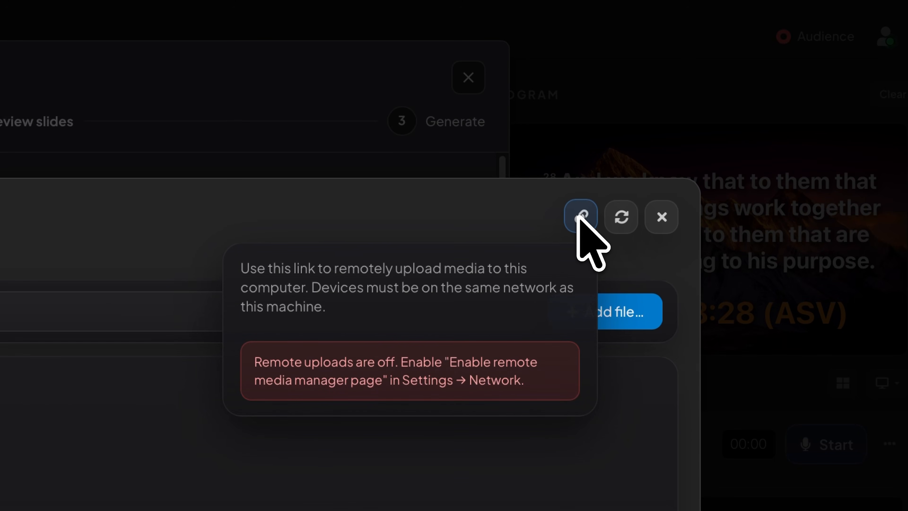
click(733, 122)
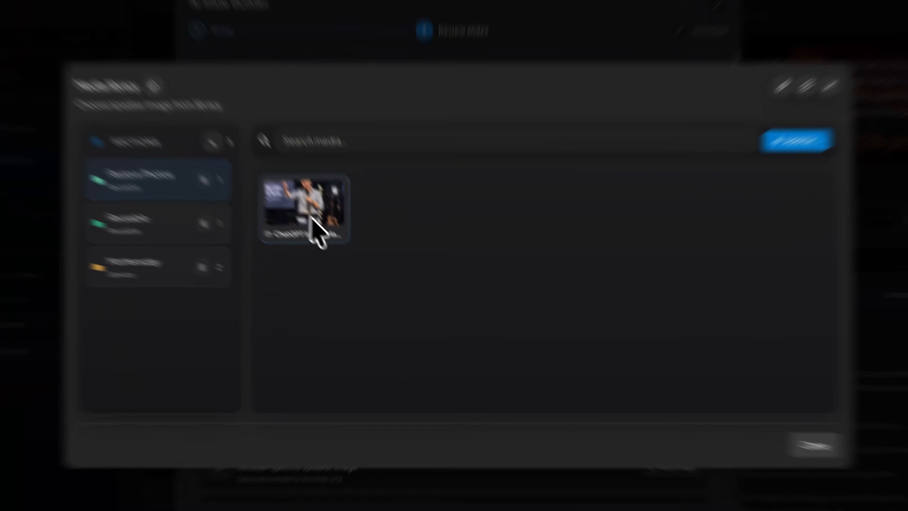
click(327, 236)
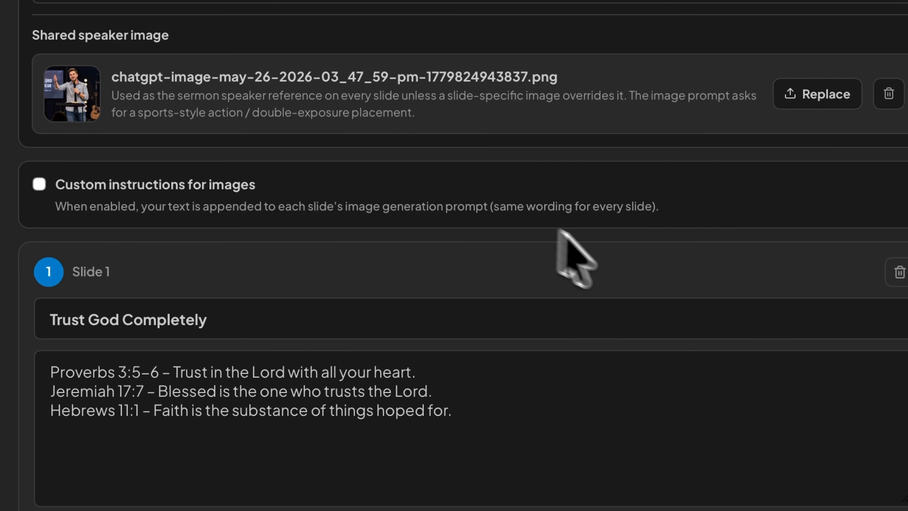
- Check the speaker image on each recap slide and keep slide 2's style override on the default style (Bold Flyer)
scroll(560, 232, down, 20)
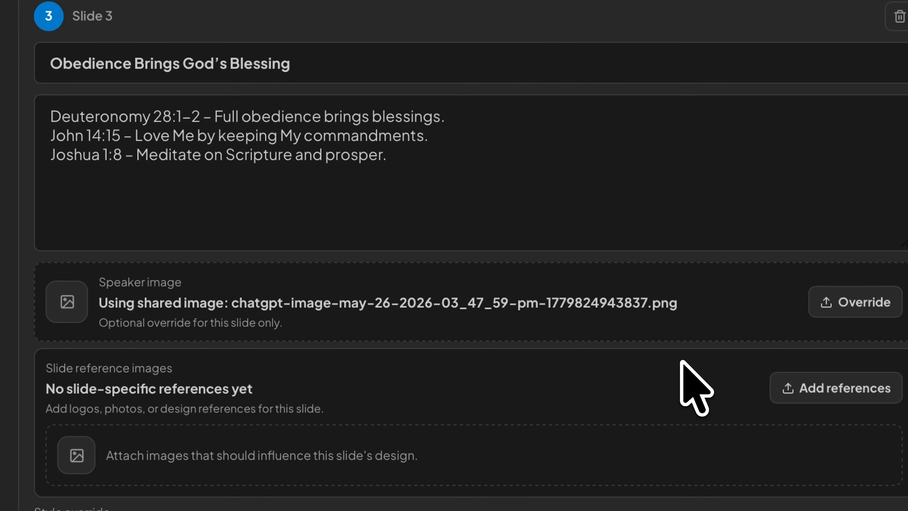
scroll(681, 362, up, 5)
click(549, 143)
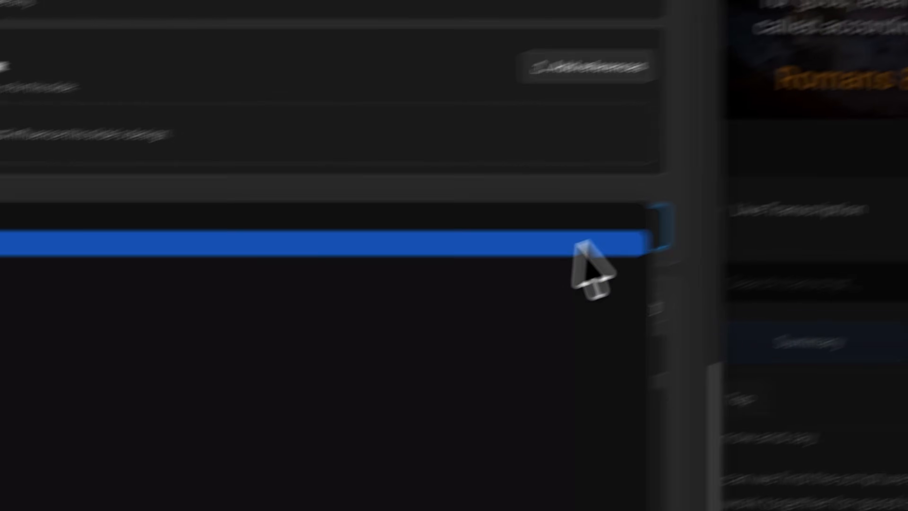
click(834, 312)
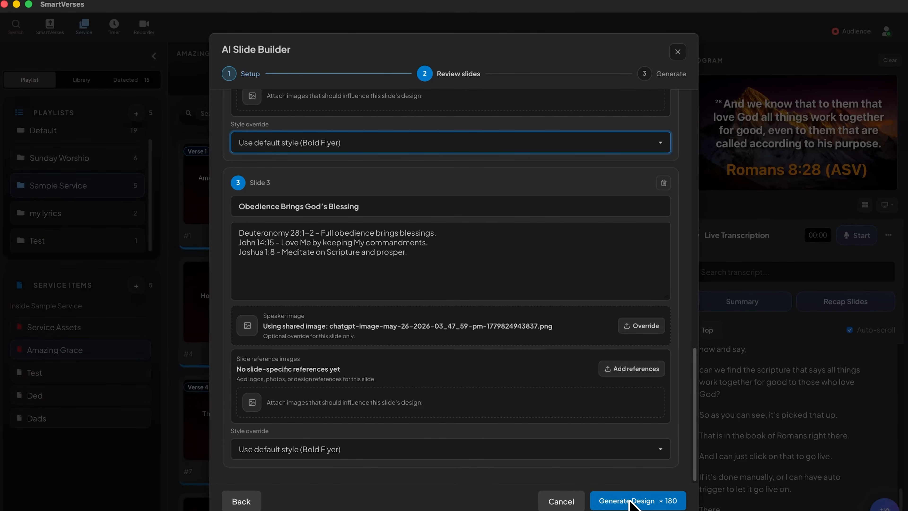
scroll(612, 375, up, 15)
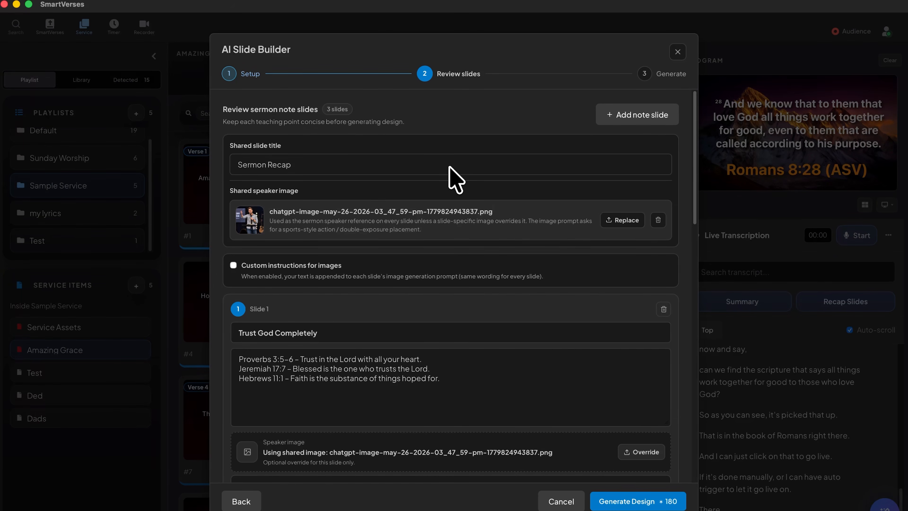
- Enable custom instructions for images, leave the instructions empty, and generate the recap slide designs
click(319, 264)
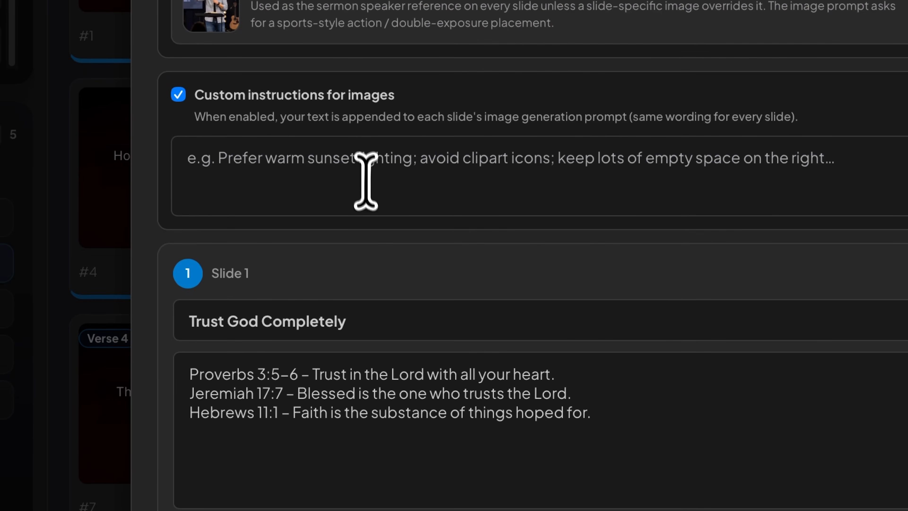
click(329, 314)
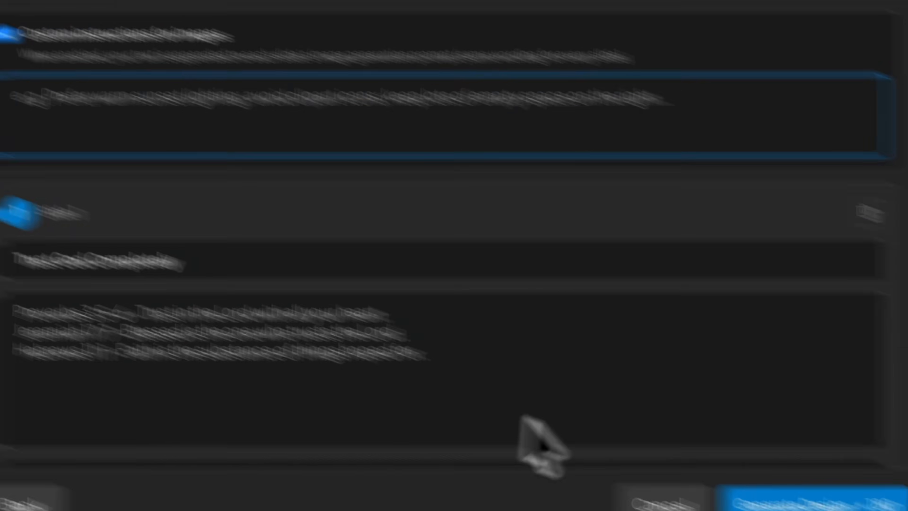
scroll(411, 435, down, 10)
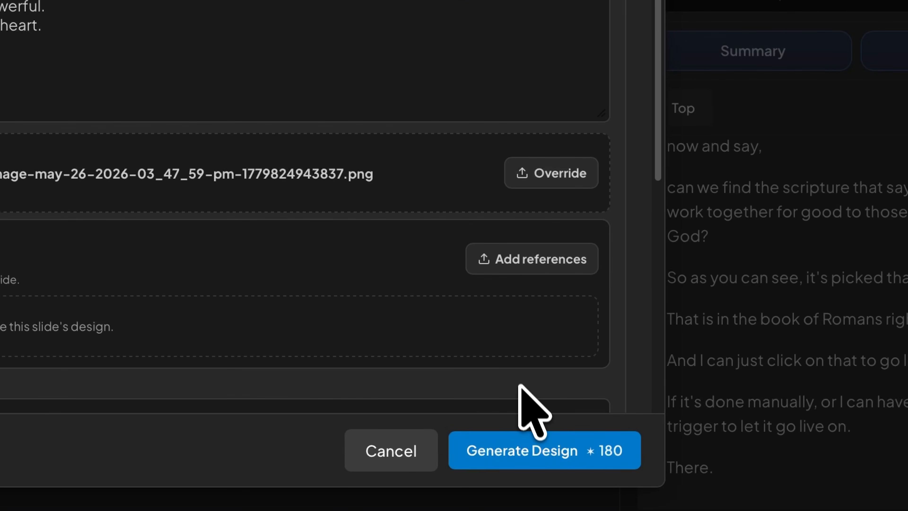
click(524, 446)
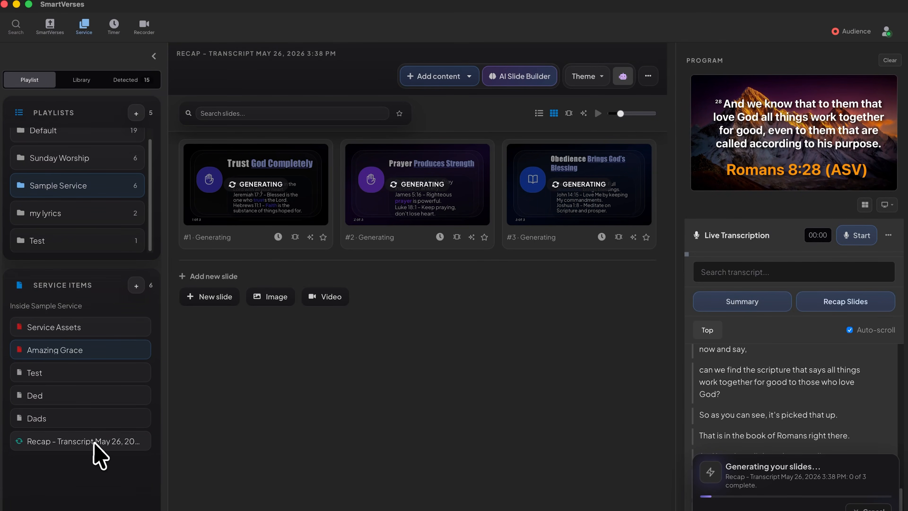
- Put the generated recap slides live in order: Trust God Completely, Prayer Produces Strength and Obedience Brings God's Blessing
click(284, 176)
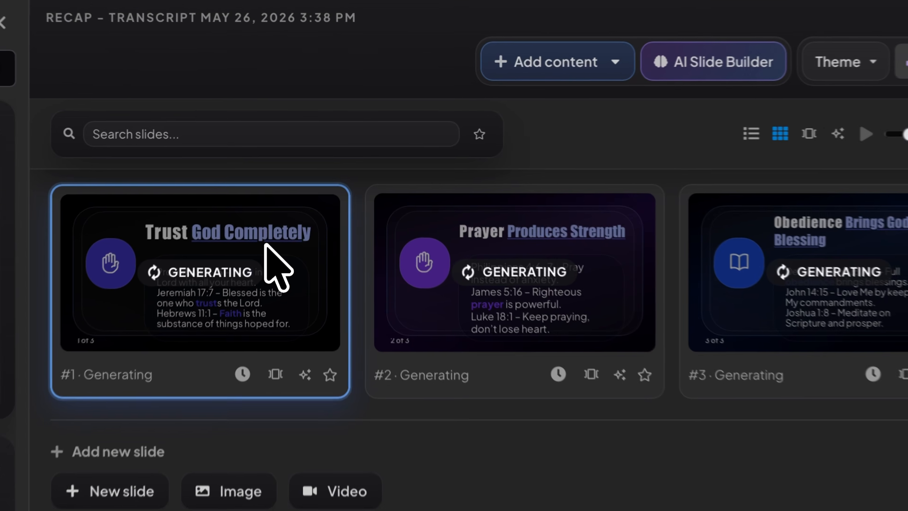
click(439, 156)
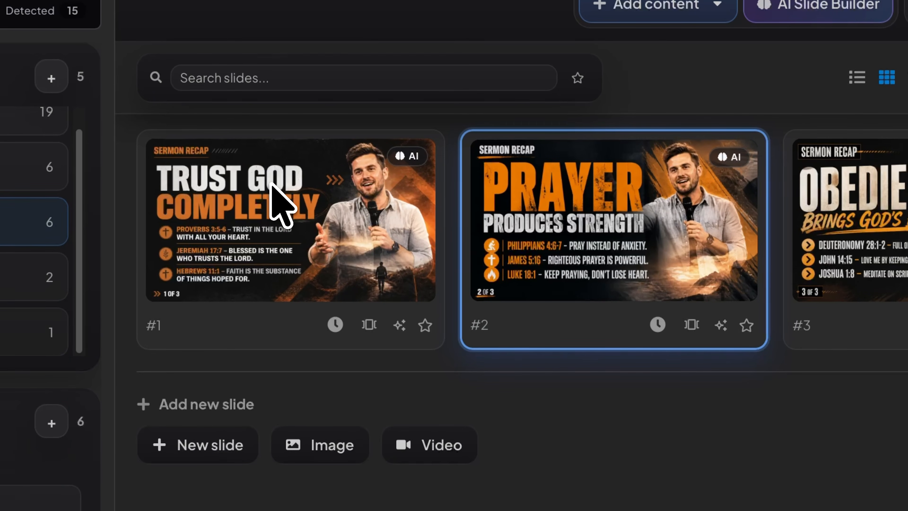
double_click(298, 182)
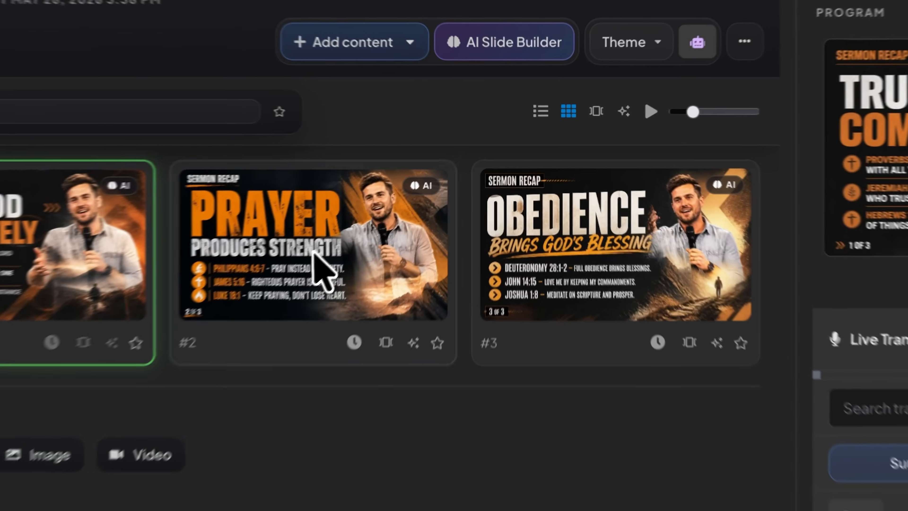
click(406, 198)
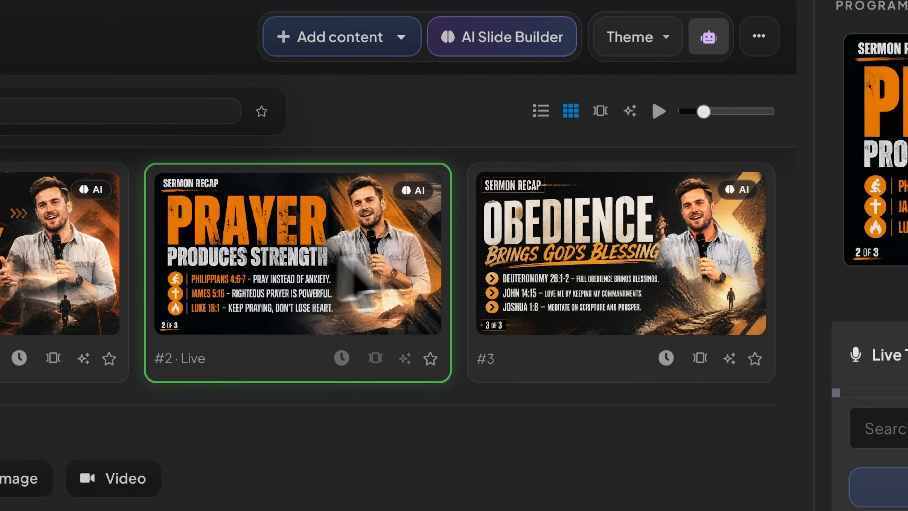
click(608, 248)
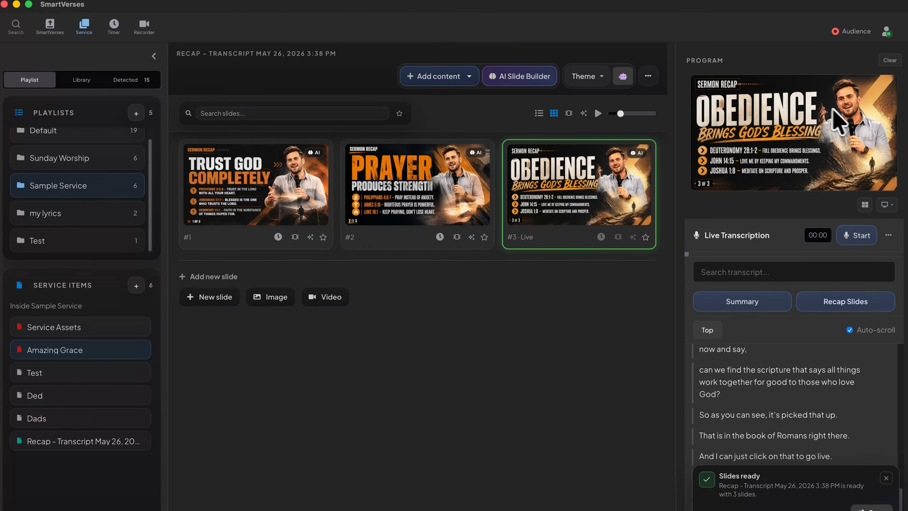
- Switch the live output back and forth among the three recap slides, finishing on Prayer Produces Strength
click(436, 210)
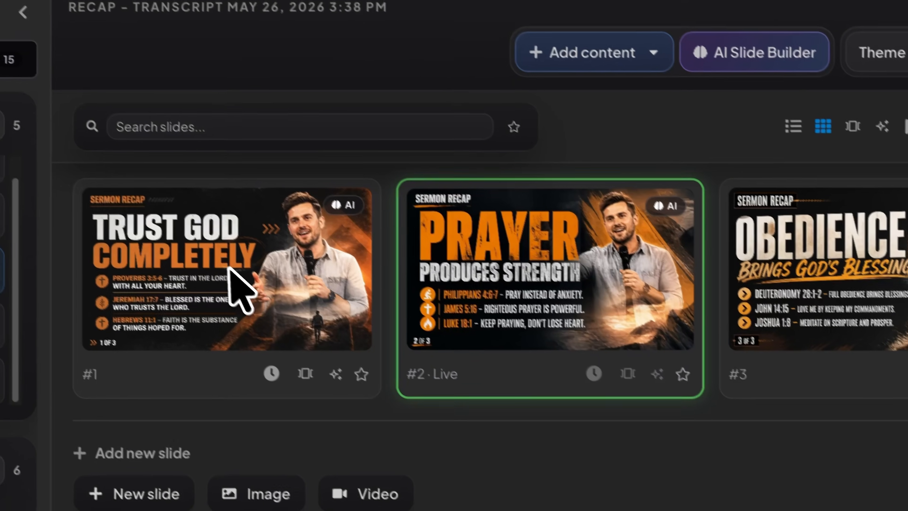
click(263, 193)
click(393, 184)
click(801, 249)
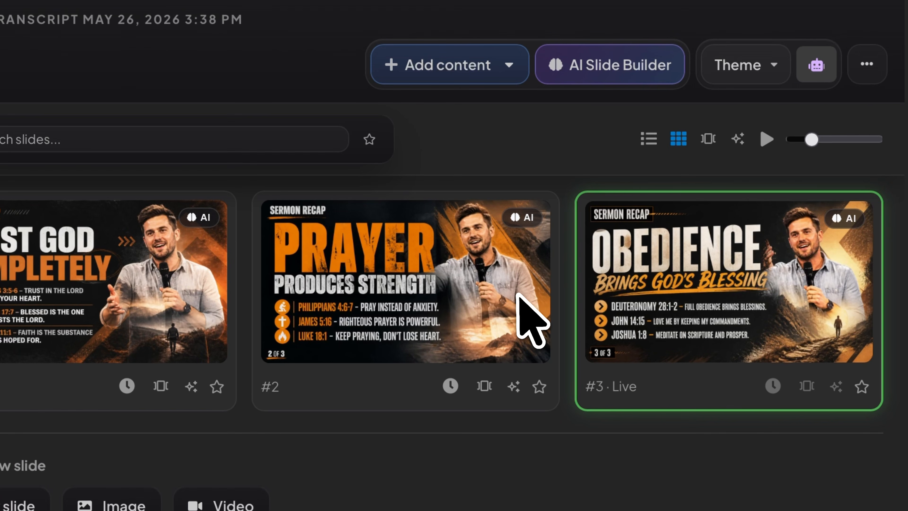
click(361, 302)
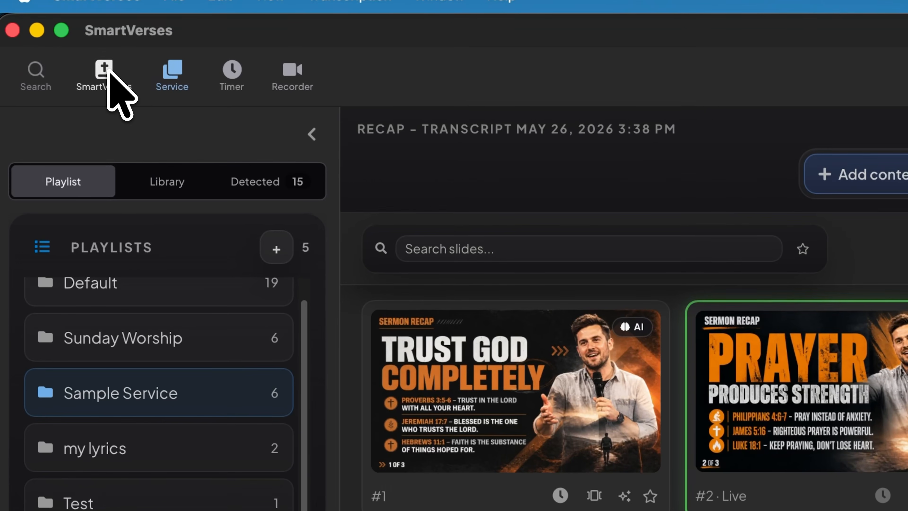
- Return to the SmartVerses detections and present the starred verse Matthew 13:19 live
click(105, 75)
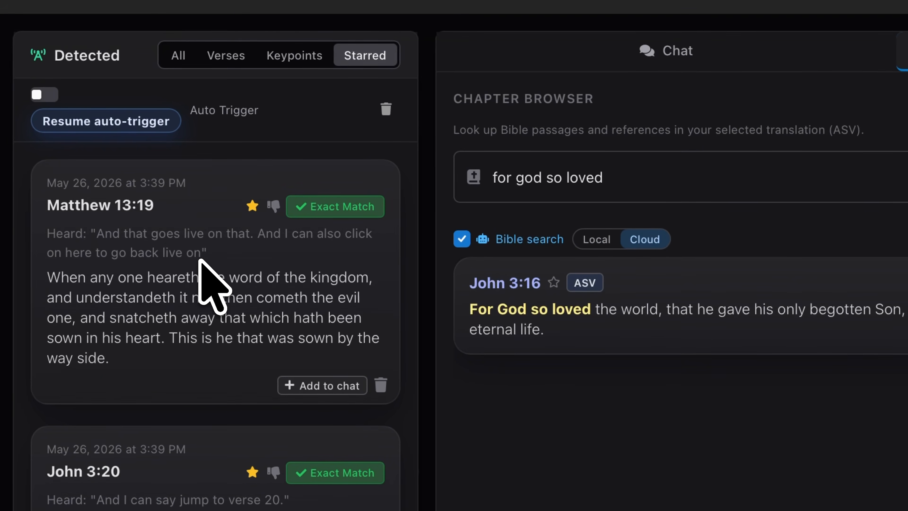
click(199, 259)
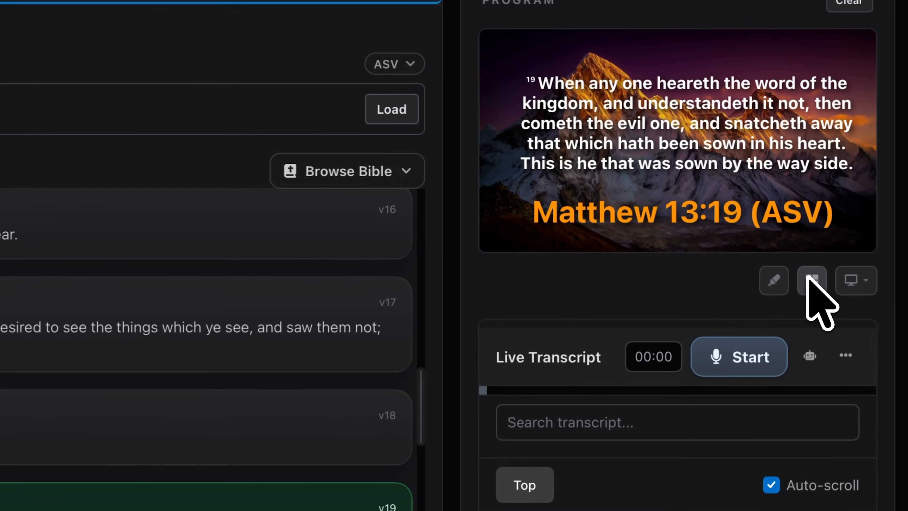
- Open the display layout editor and lower the upper edge of the scripture text box, dismissing the slides-ready notification
click(860, 224)
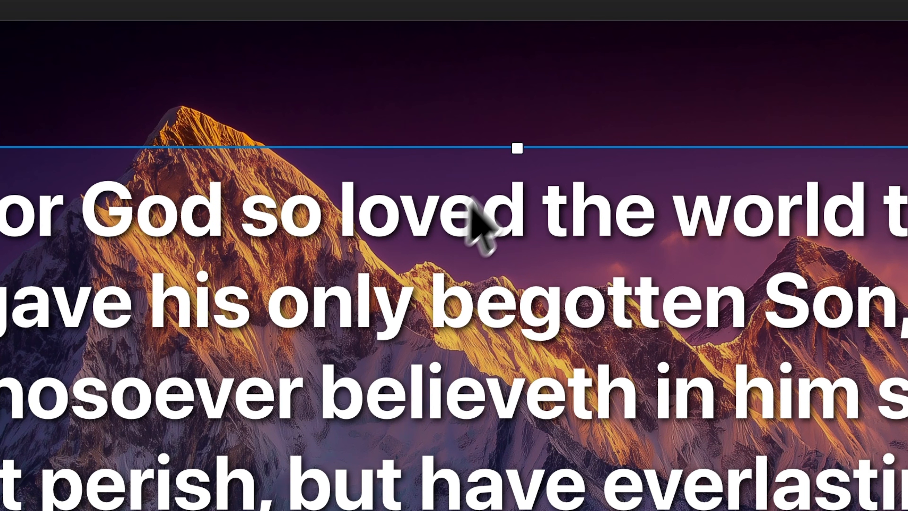
drag(521, 146, 517, 234)
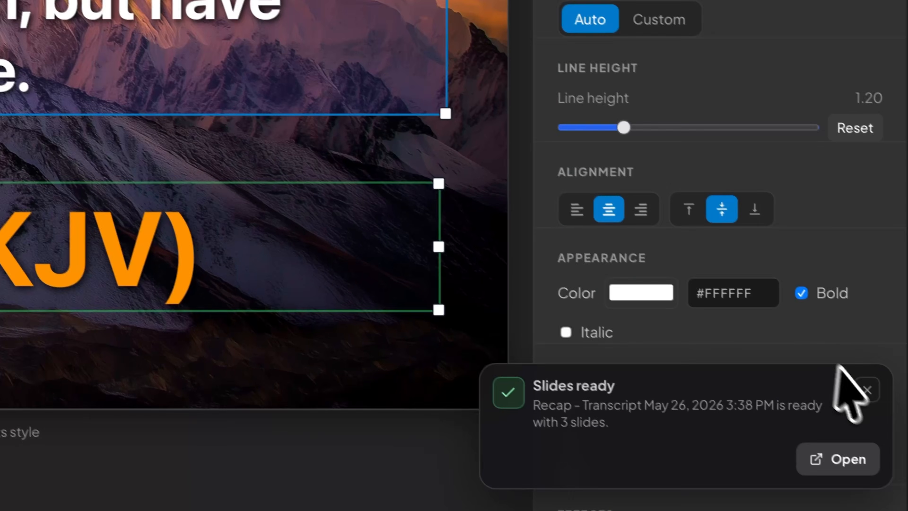
click(866, 389)
- Try a solid background for the scripture layout, first in green #669C35 and then in black
scroll(853, 392, down, 10)
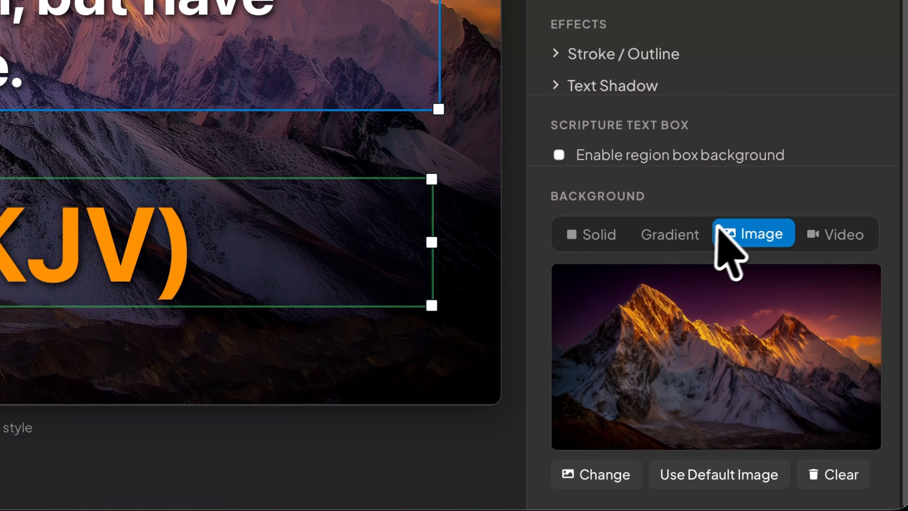
click(604, 233)
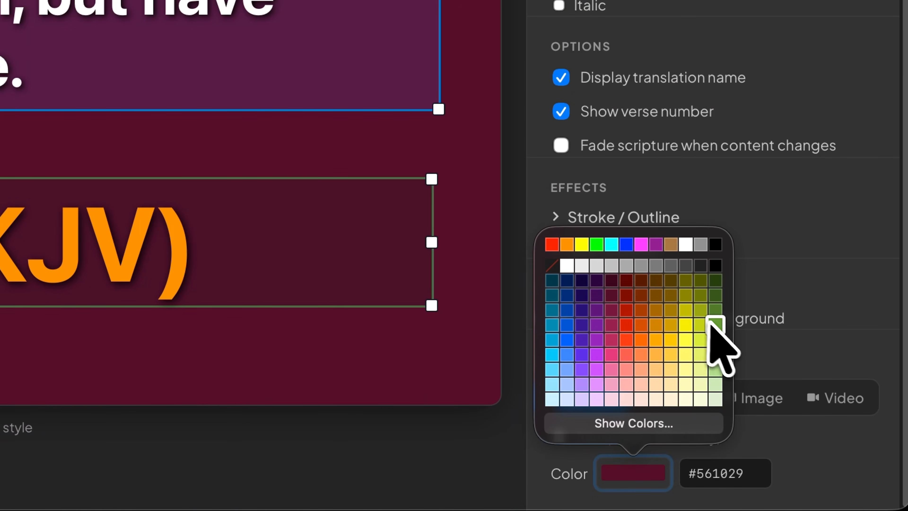
click(715, 324)
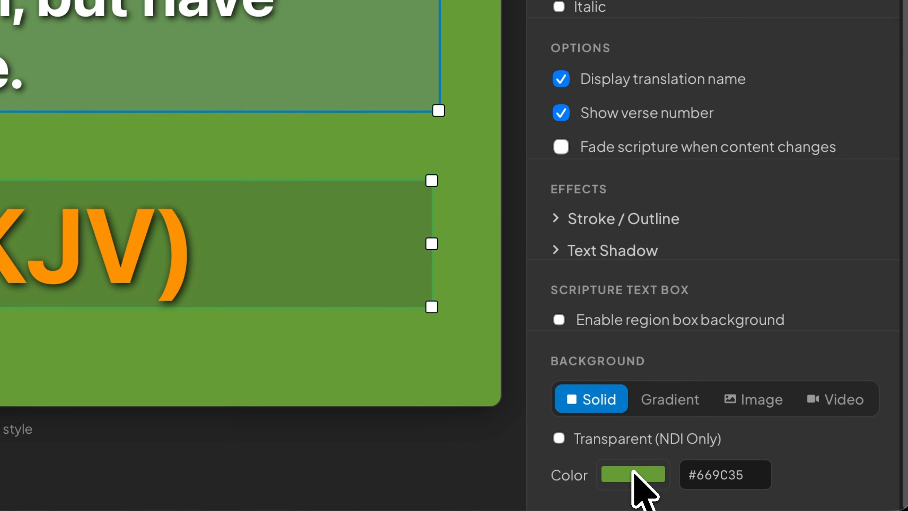
click(640, 476)
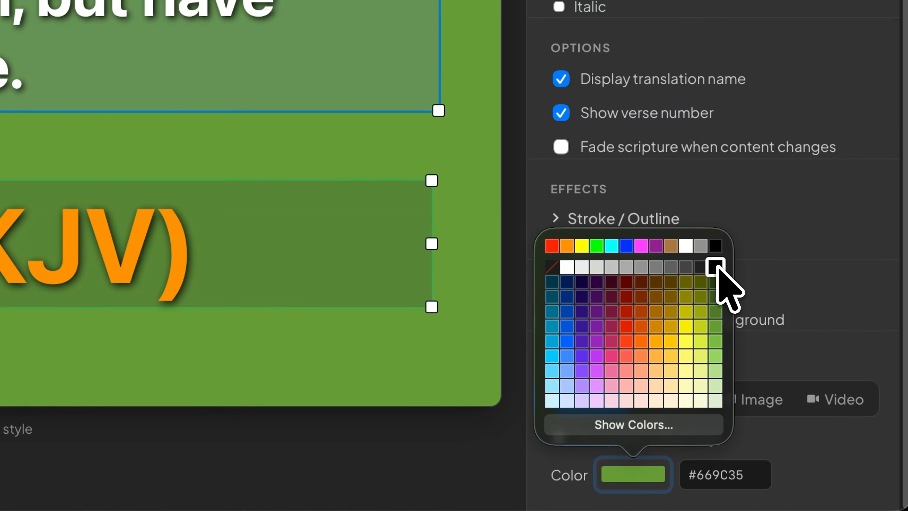
click(715, 266)
- Try a dark red gradient and a video as the scripture background, and switch back to the mountain image
click(670, 399)
scroll(669, 322, down, 5)
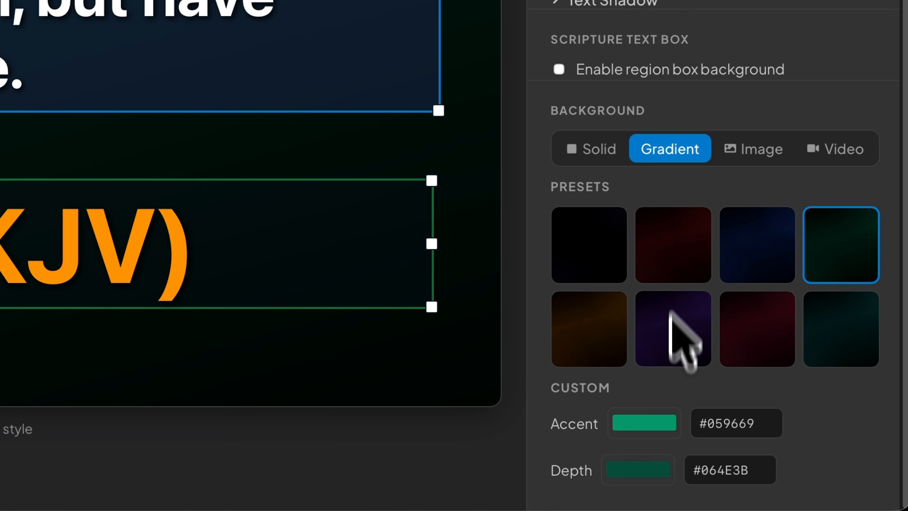
click(670, 246)
click(837, 154)
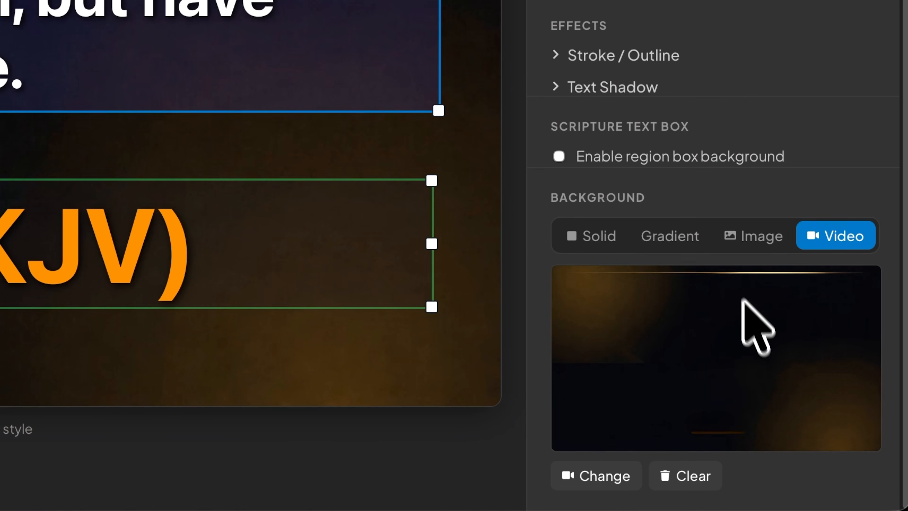
scroll(693, 244, up, 8)
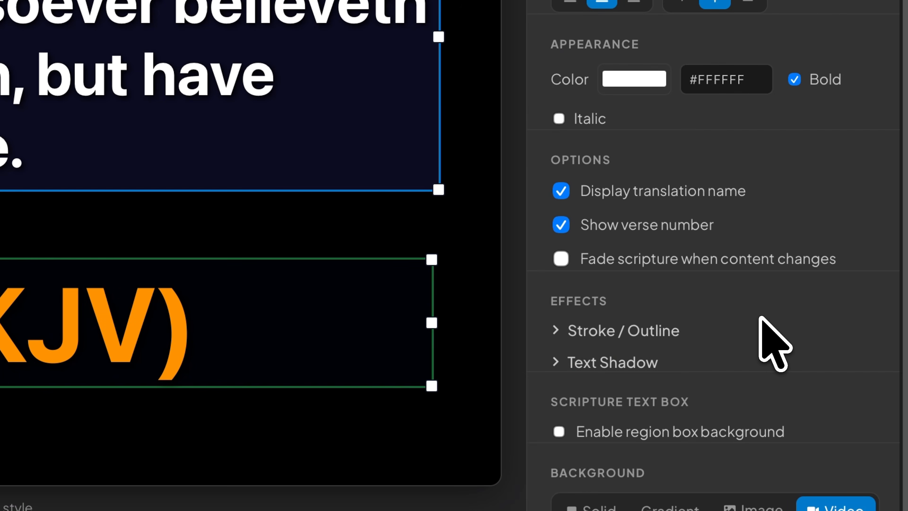
click(754, 505)
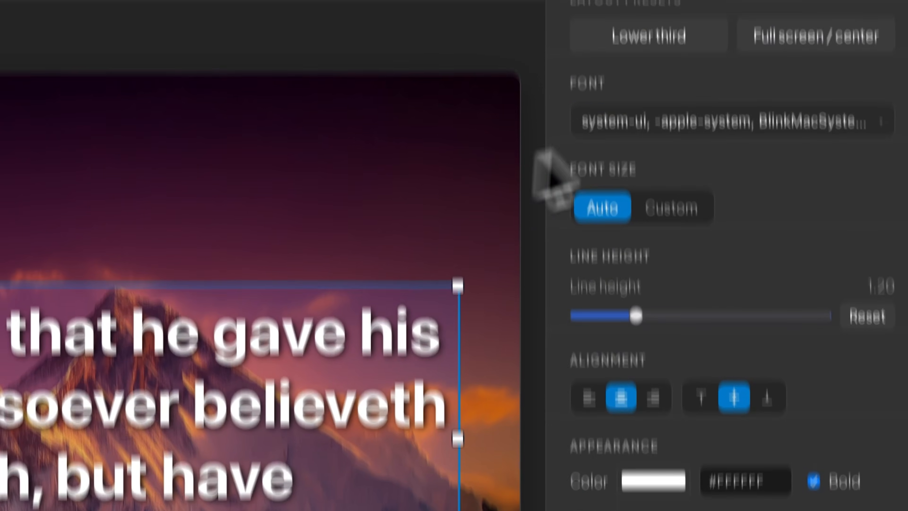
- Move the text box of the Key Point layout higher on the slide and save the layout
scroll(679, 290, up, 8)
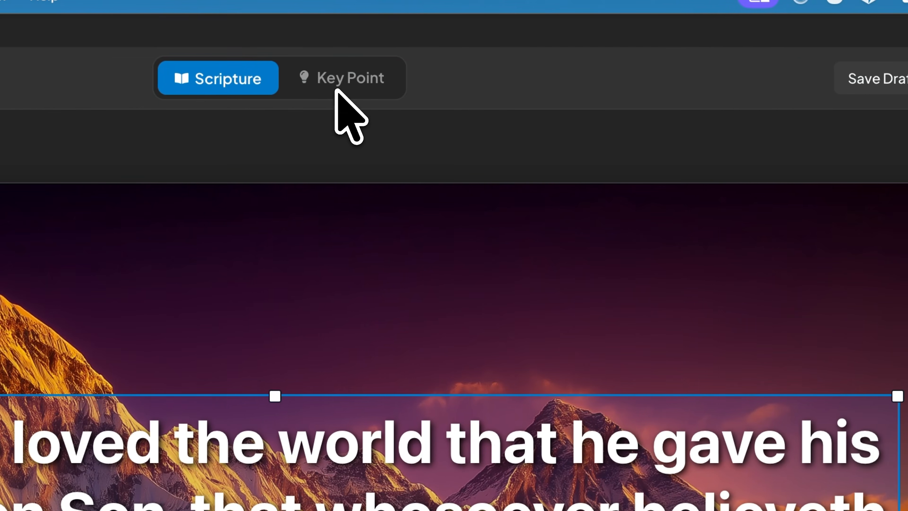
click(336, 90)
drag(395, 435, 464, 171)
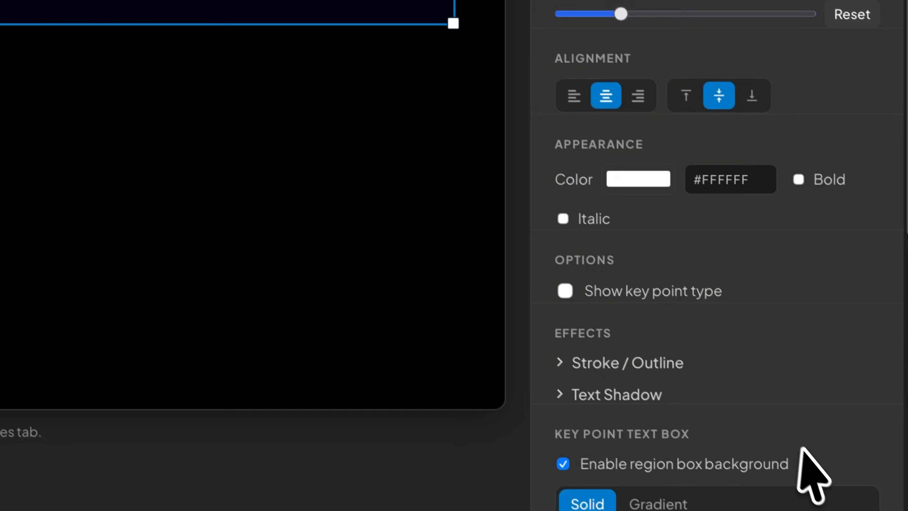
scroll(801, 449, down, 6)
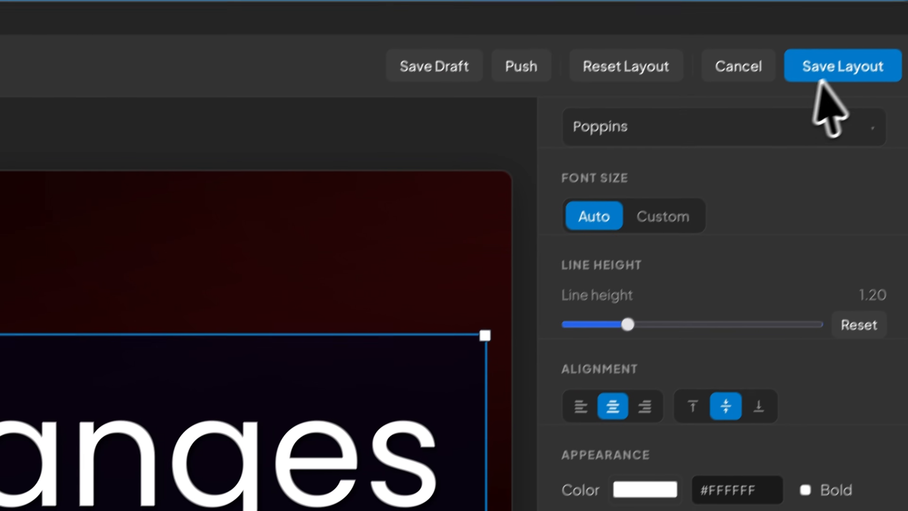
click(819, 74)
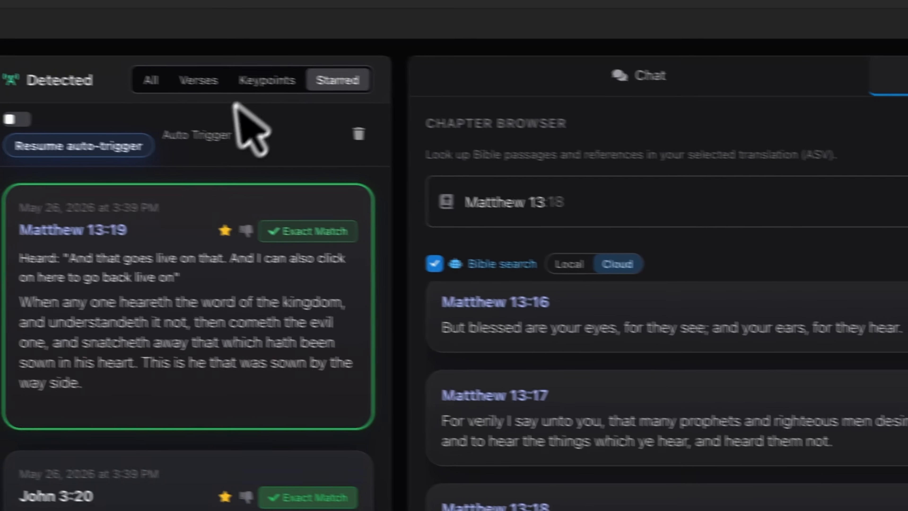
- Present the detected key point "All things work together for good to those who love God" live, and replace it with Romans 8:28
click(265, 85)
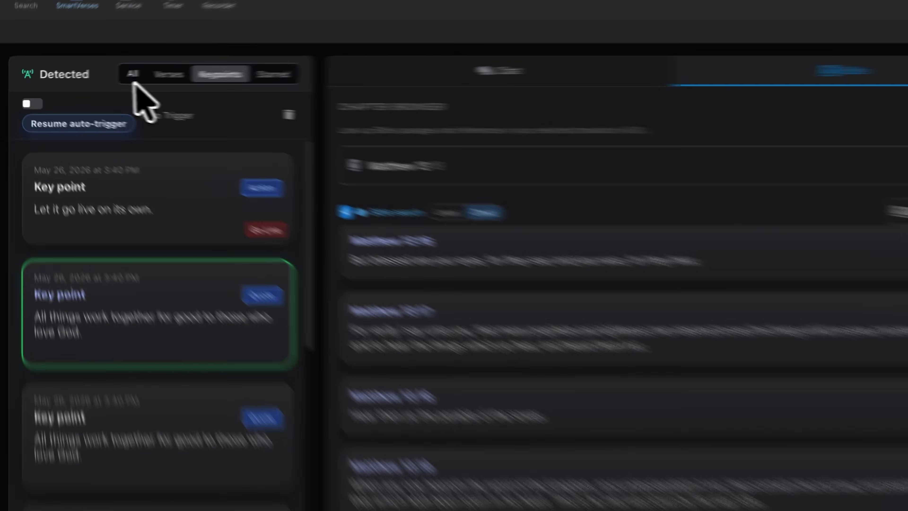
click(87, 78)
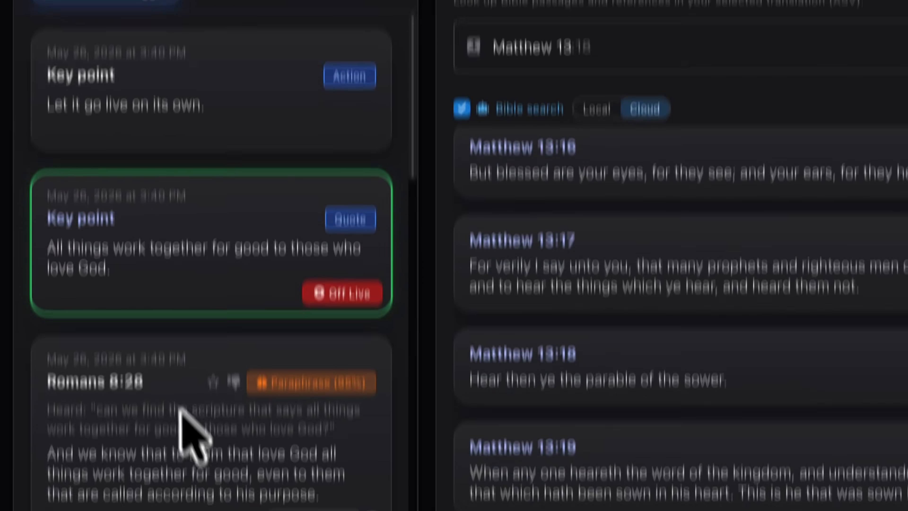
click(181, 410)
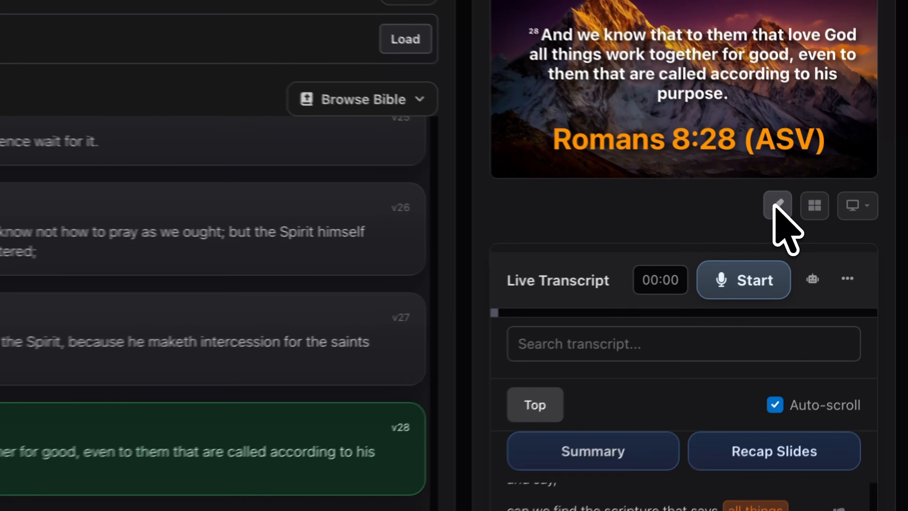
- Highlight the word "purpose." in pink on the live Romans 8:28 slide and save the annotation
click(843, 225)
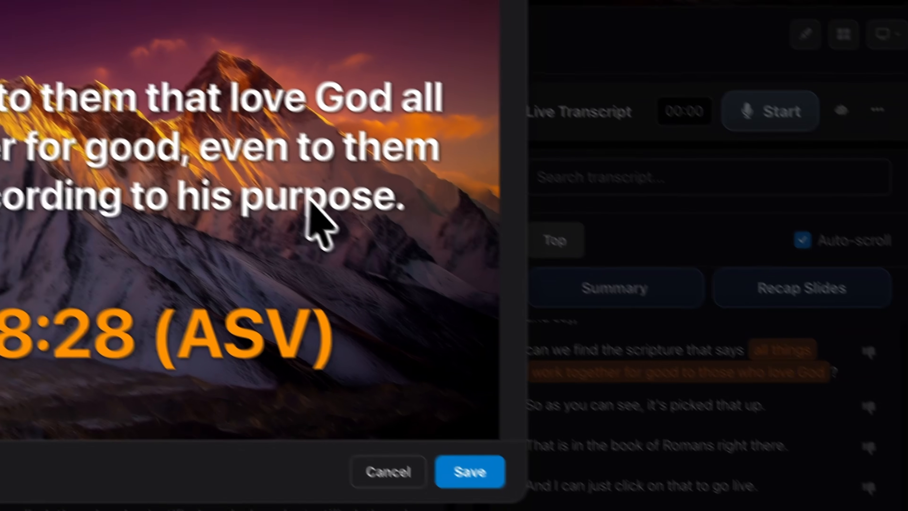
click(701, 486)
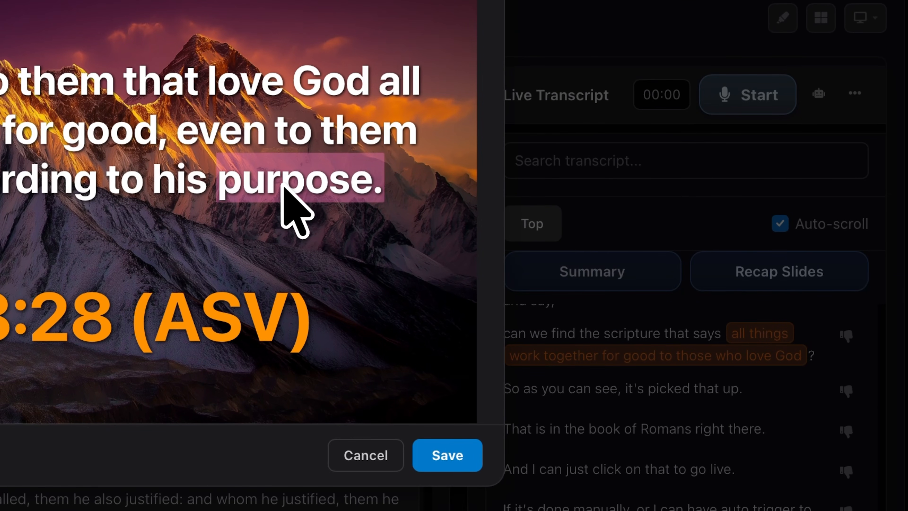
click(446, 459)
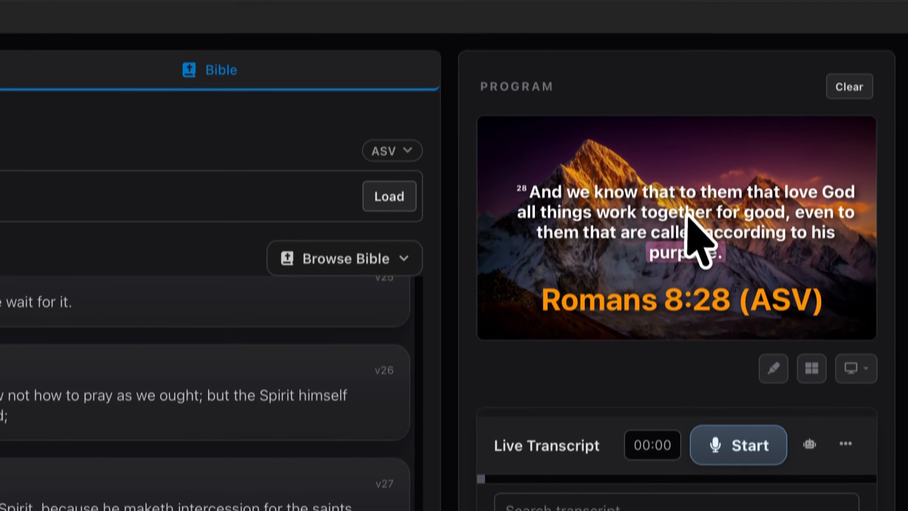
- Draw a yellow circle around "purpose." on the Romans 8:28 slide and underline "we know" and "work together", using the thickest stroke
click(773, 379)
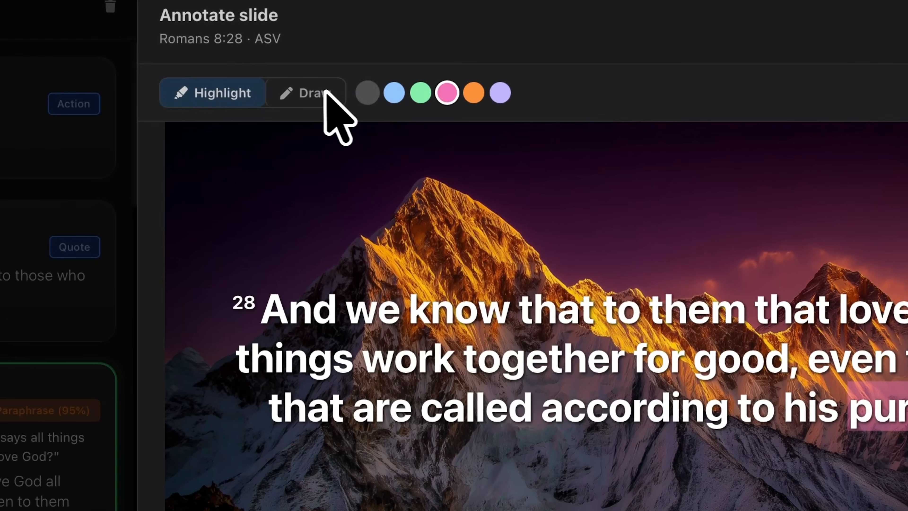
click(315, 93)
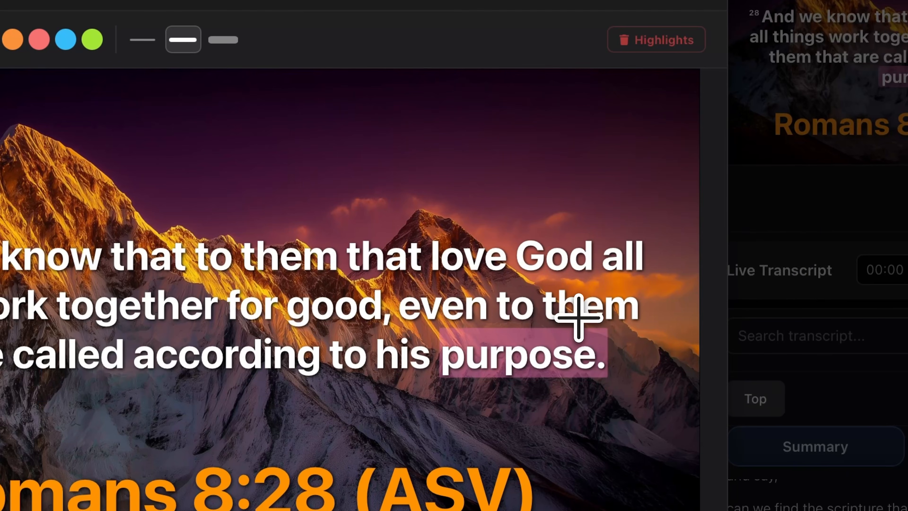
drag(578, 317, 412, 333)
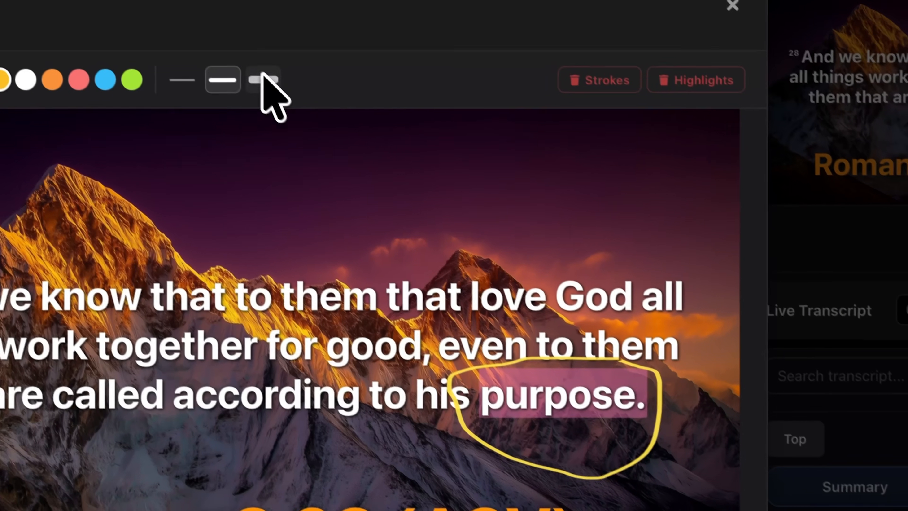
click(223, 40)
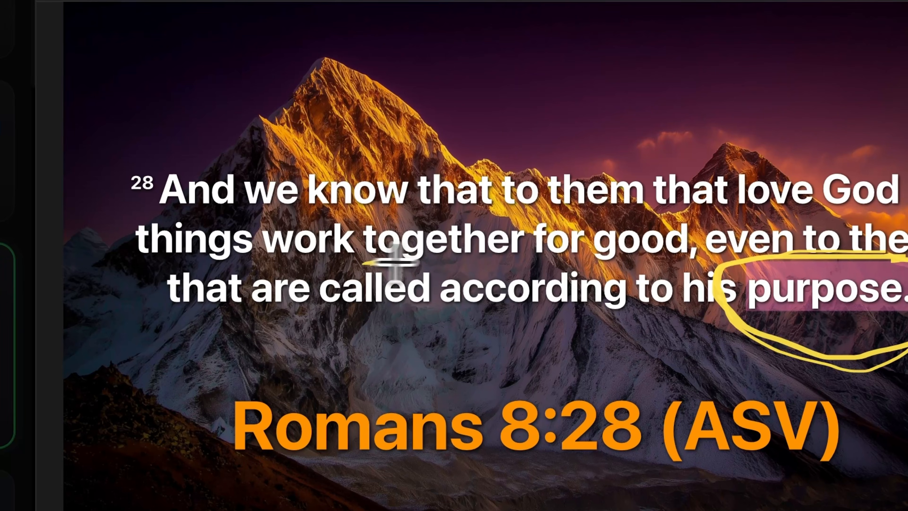
drag(104, 378, 206, 373)
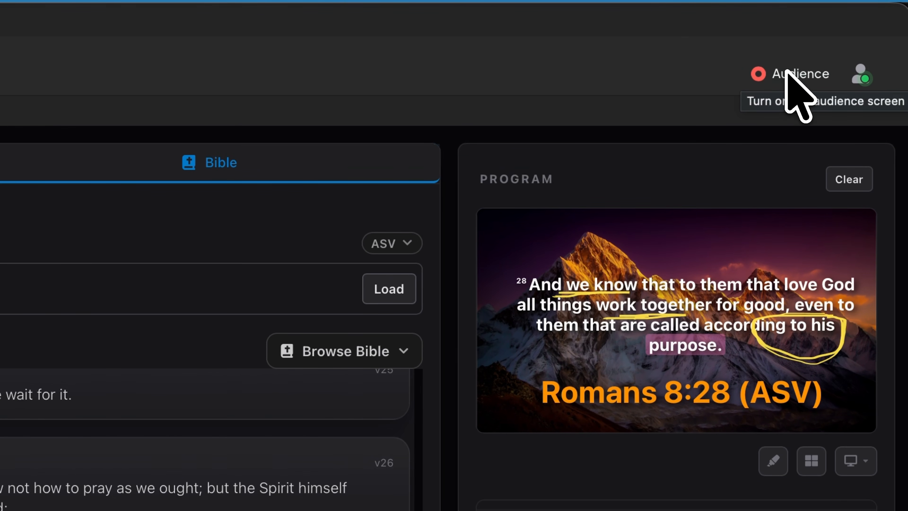
- Open the audience display settings, expand the web display section and copy the web display URL
click(787, 71)
click(750, 94)
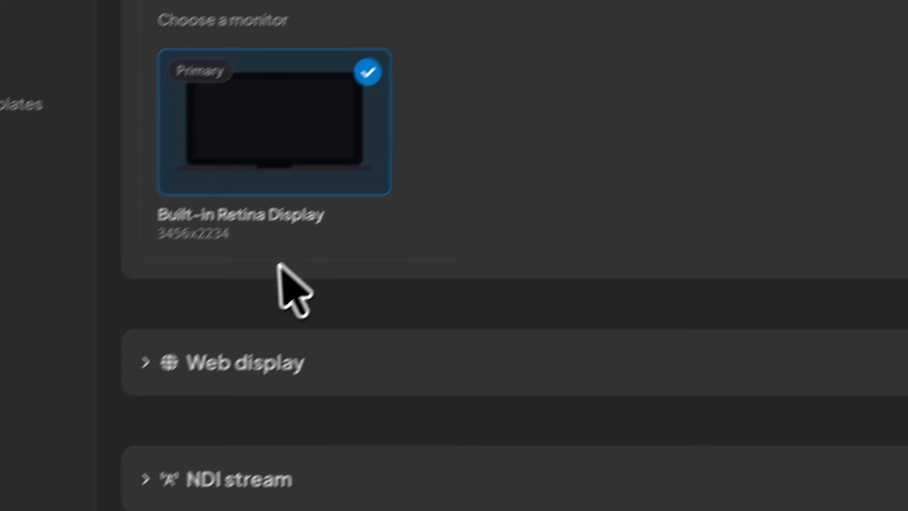
scroll(231, 278, down, 2)
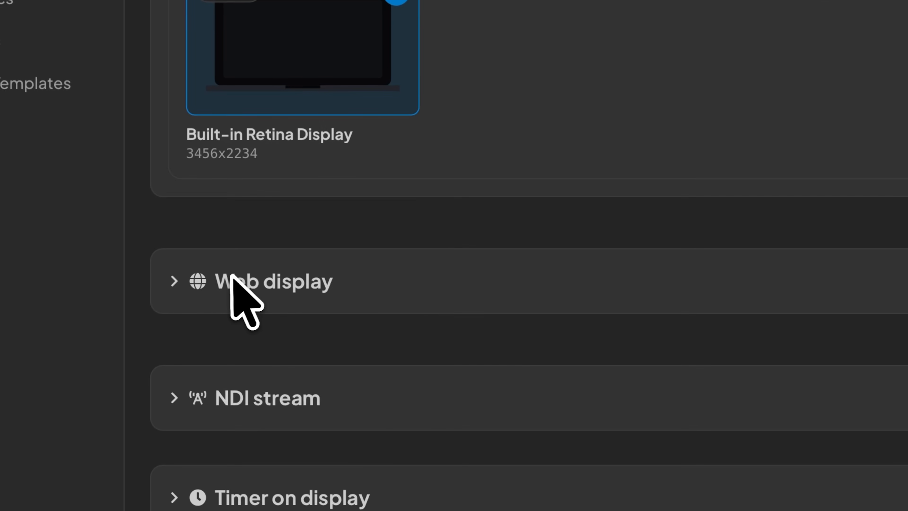
click(231, 280)
scroll(354, 340, down, 3)
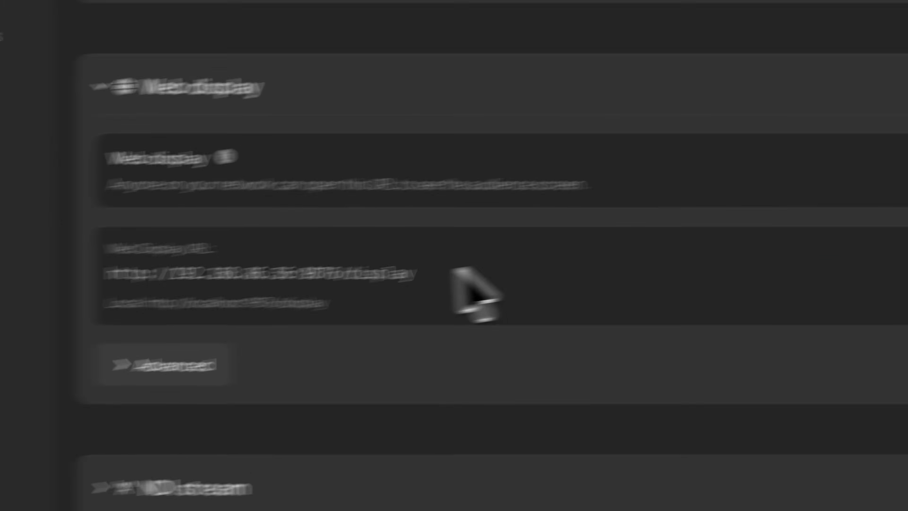
drag(532, 257, 225, 261)
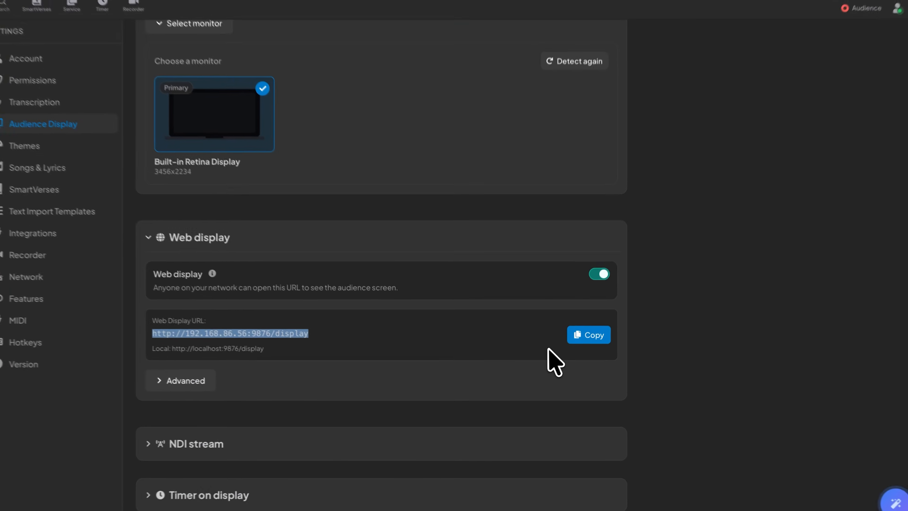
scroll(573, 364, up, 1)
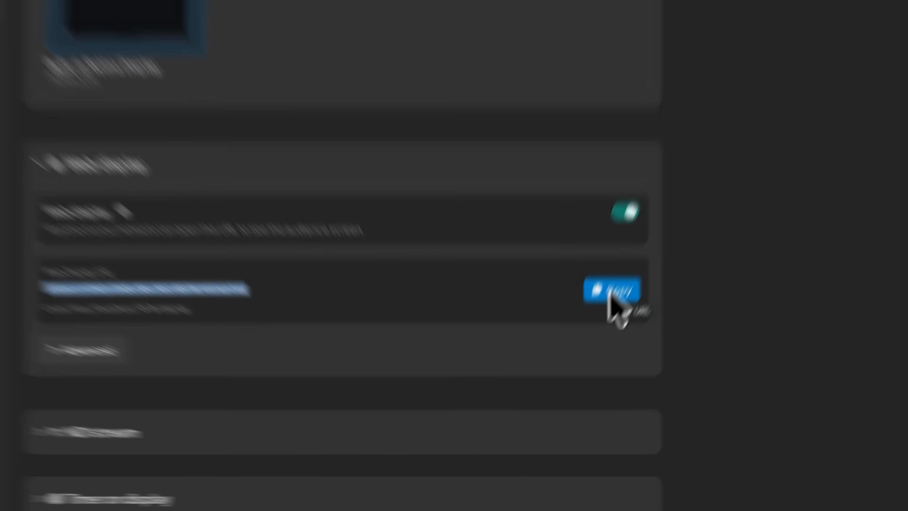
click(587, 349)
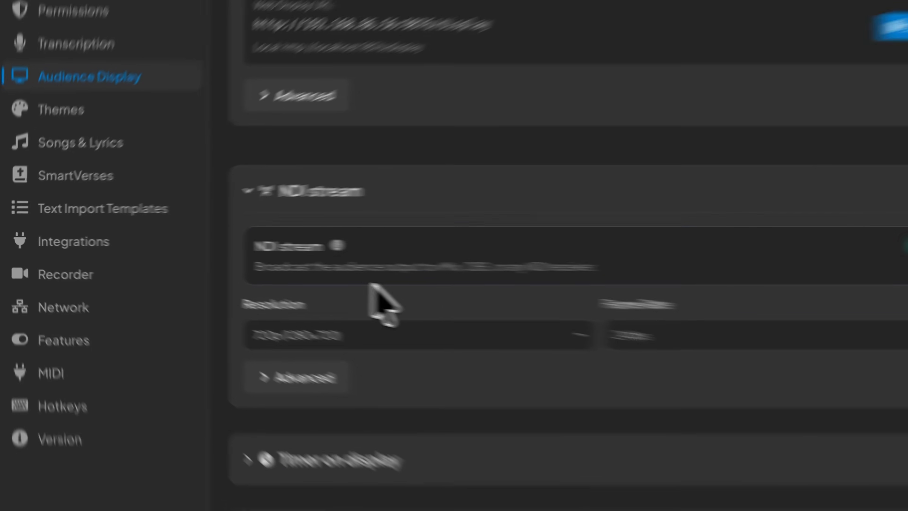
- Examine the NDI stream, web display and main screen settings of the audience display, and return to the SmartVerses workspace
scroll(179, 304, up, 5)
scroll(250, 322, down, 5)
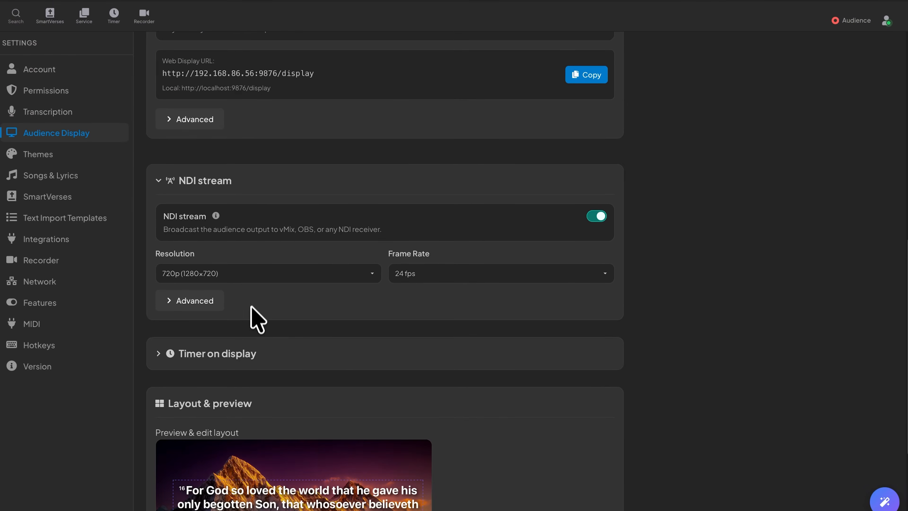
scroll(251, 307, up, 10)
scroll(252, 308, up, 3)
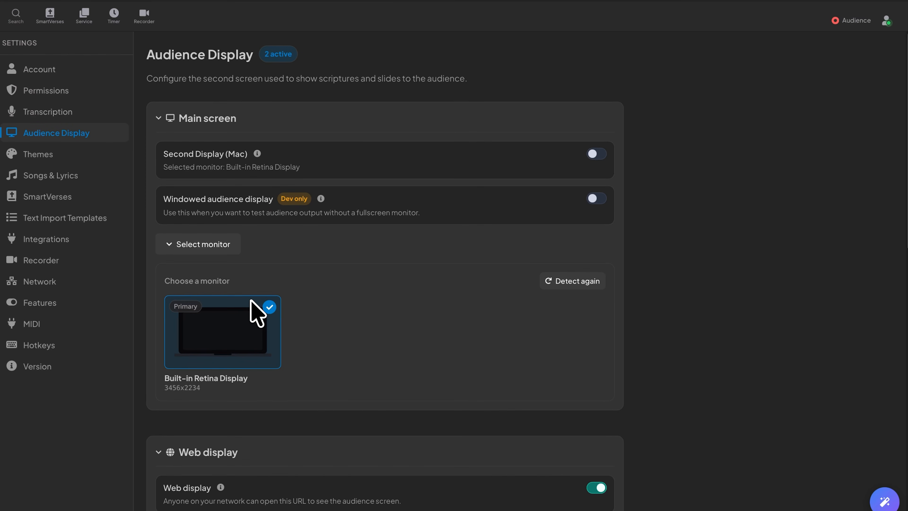
scroll(252, 308, down, 12)
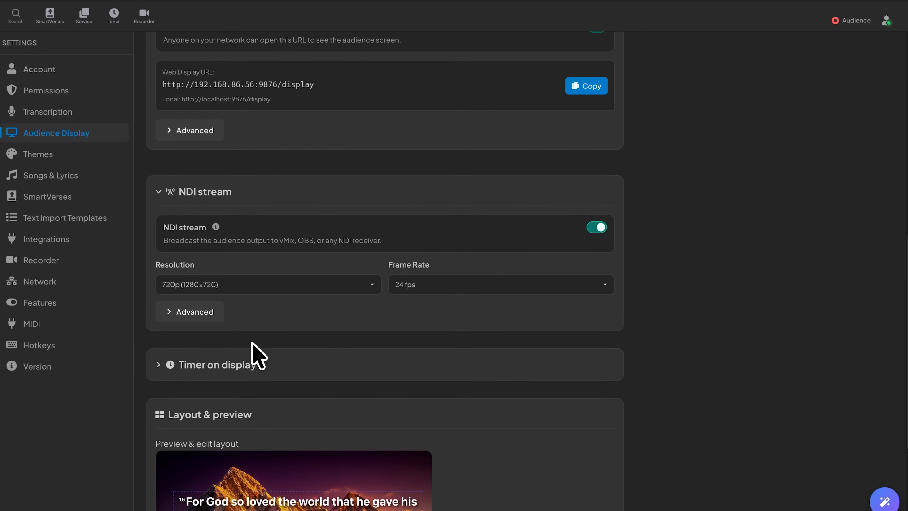
scroll(251, 377, up, 7)
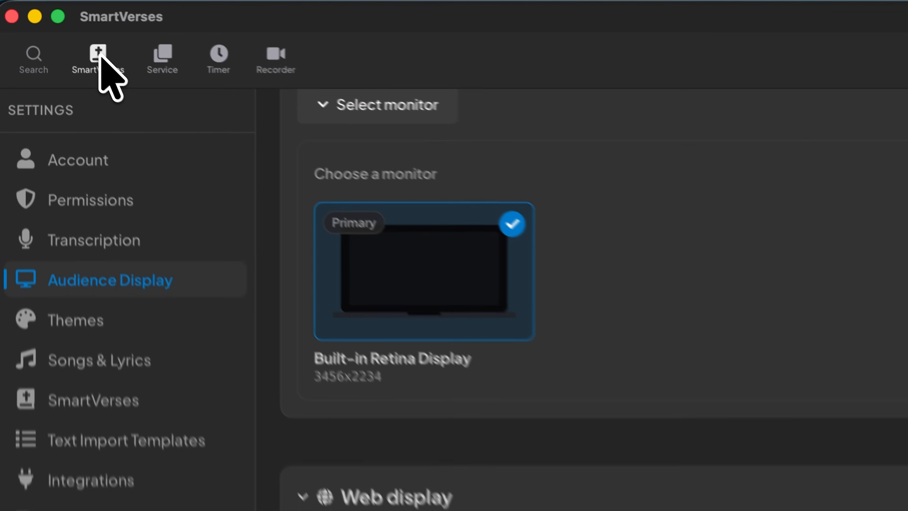
click(49, 14)
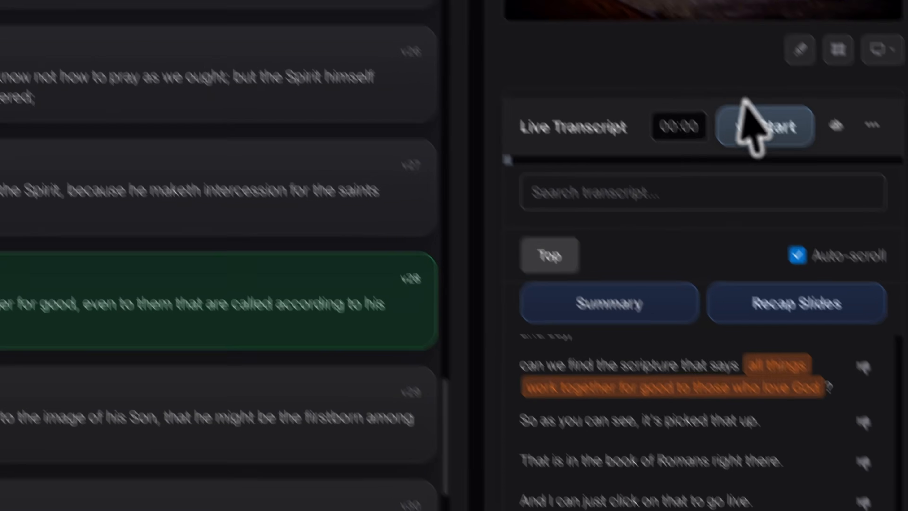
- Check the live transcript's display options and examine the highlighted verses and key points in the transcript
click(872, 125)
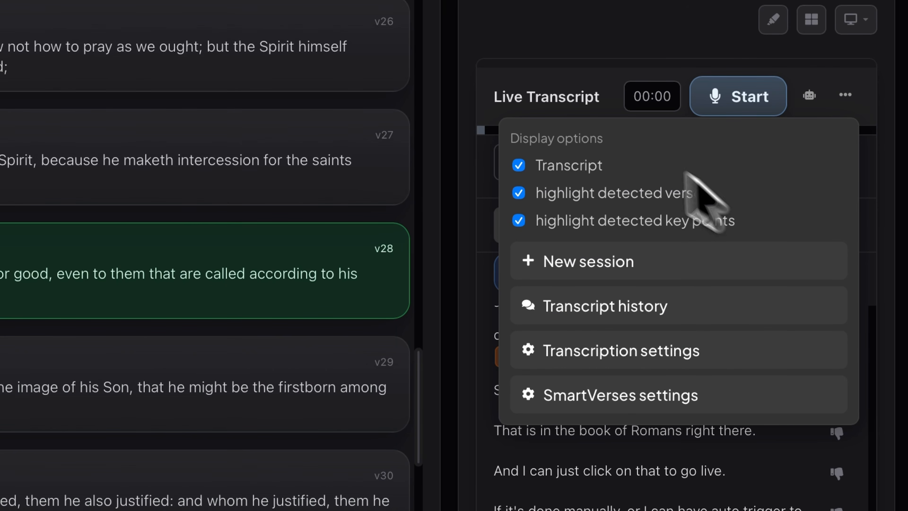
click(556, 73)
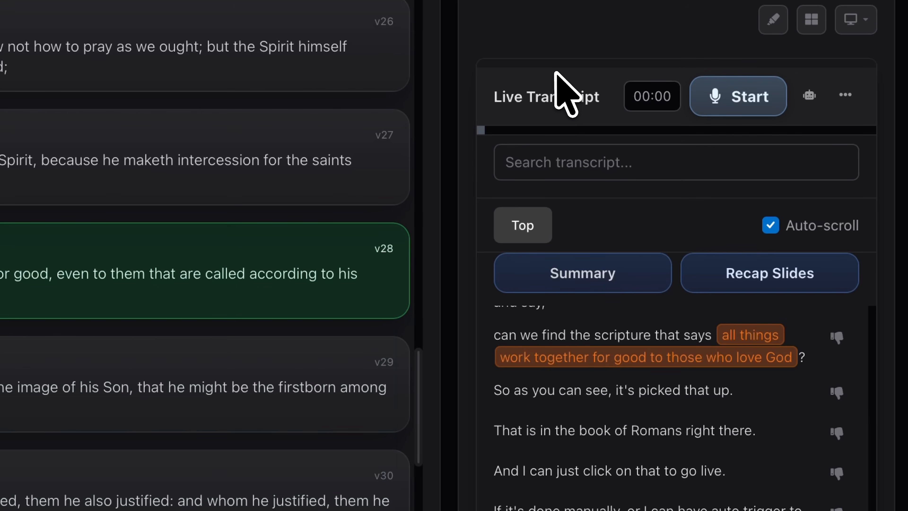
scroll(605, 378, up, 6)
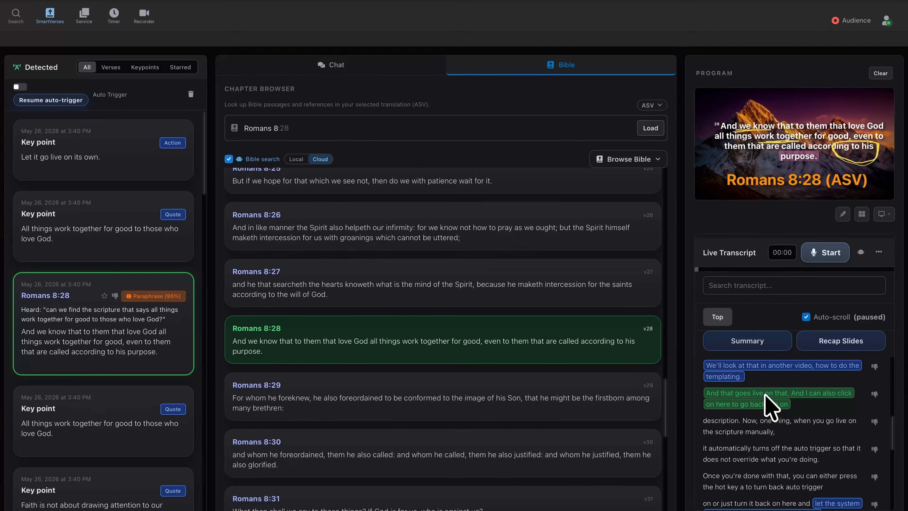
scroll(769, 392, up, 1)
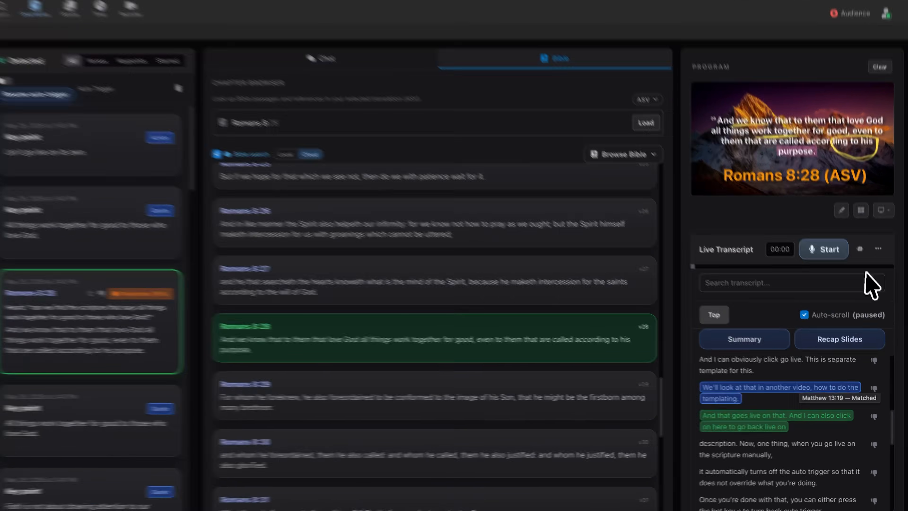
- Turn off the transcript and the highlighting of detected verses and key points, and turn all three display options back on
click(879, 251)
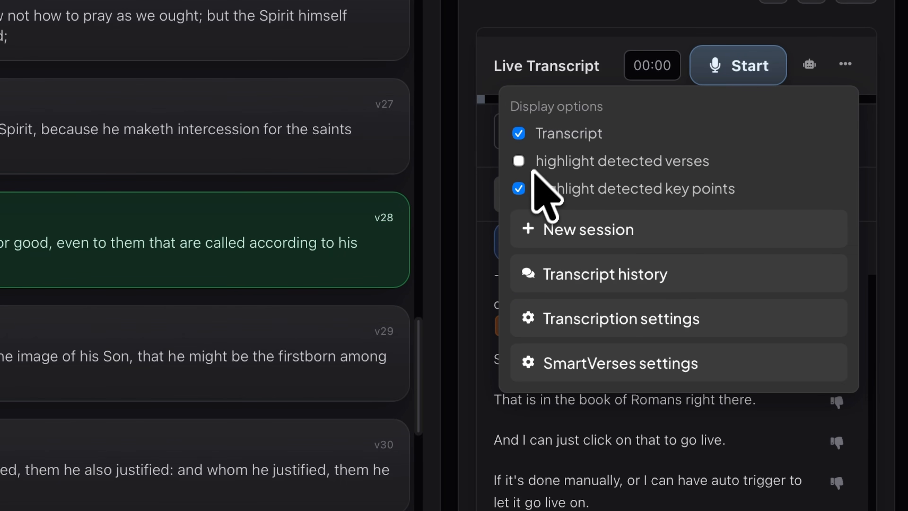
click(519, 134)
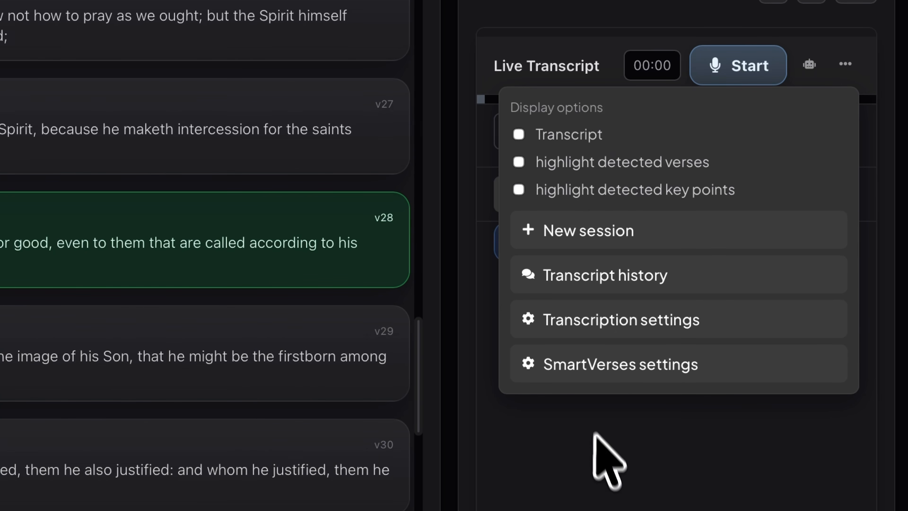
click(600, 456)
click(845, 64)
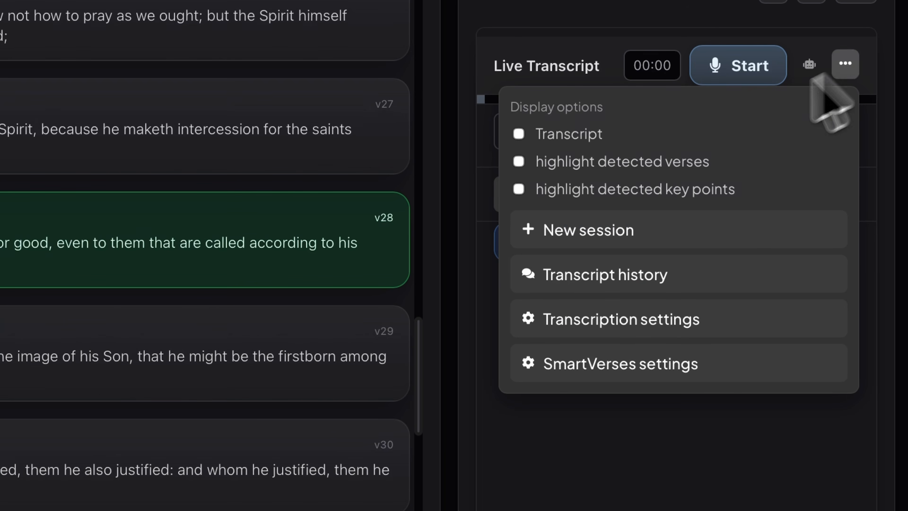
click(665, 460)
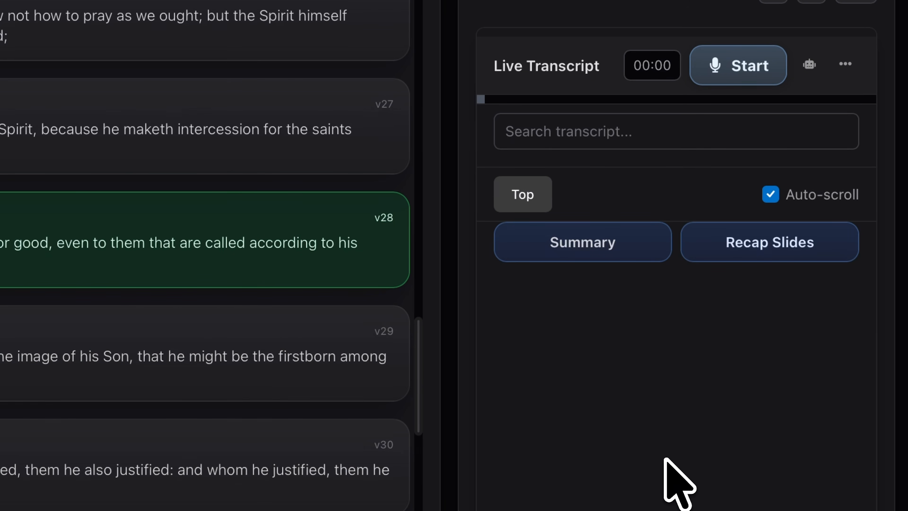
click(846, 65)
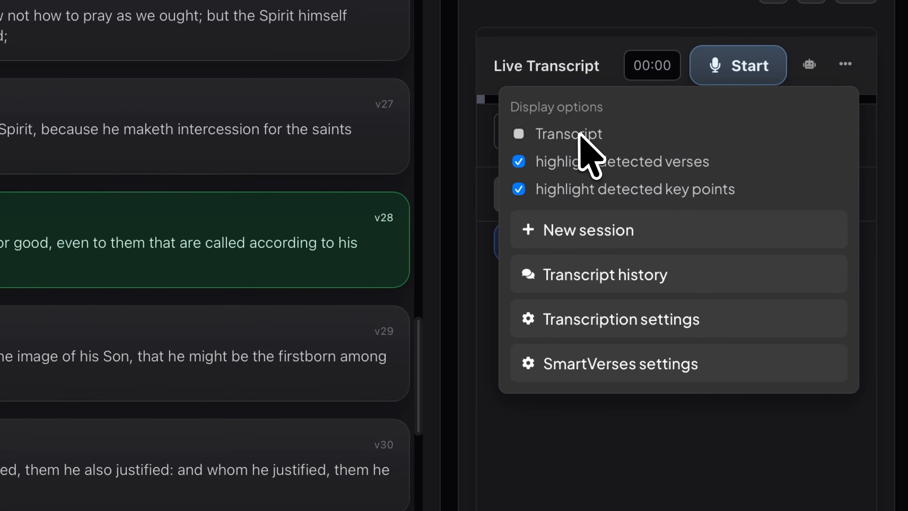
click(580, 136)
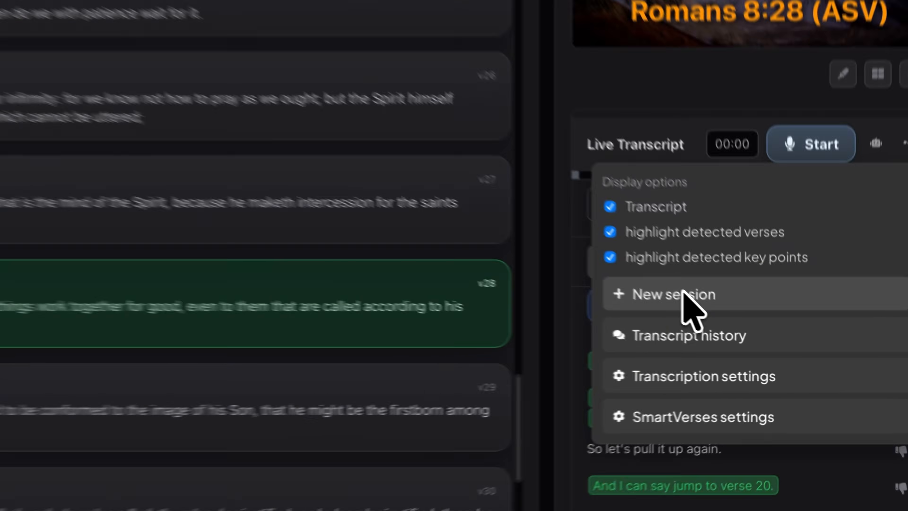
- Start a new transcript session, clearing the current transcript, search and detected verses
click(755, 341)
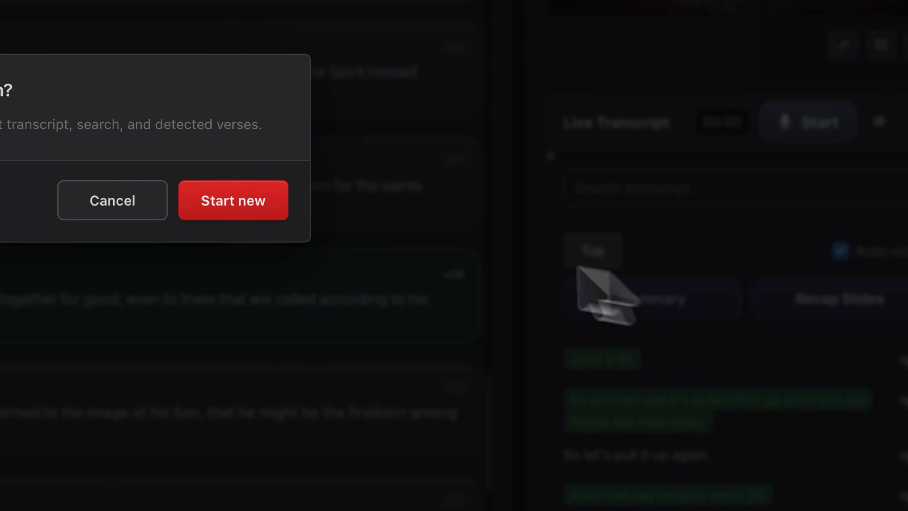
click(235, 209)
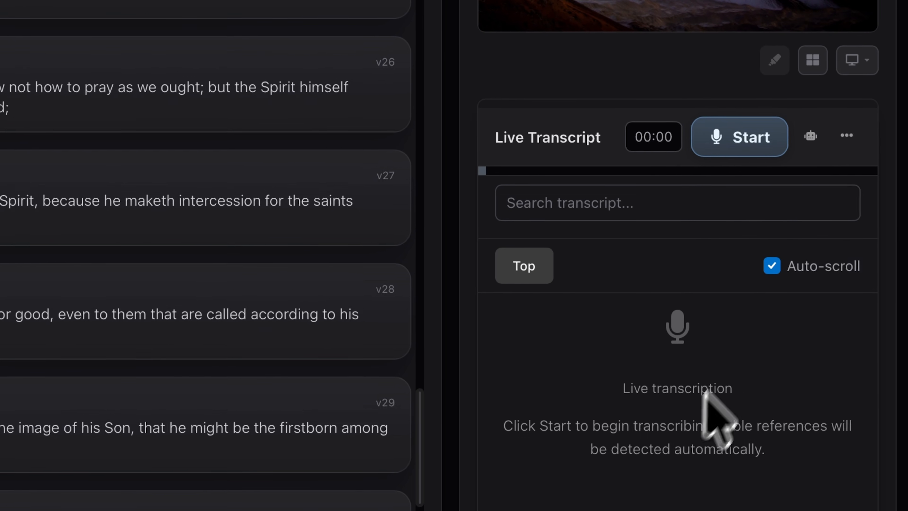
- Look through the saved sessions in the transcript history and return to the SmartVerses workspace
click(845, 136)
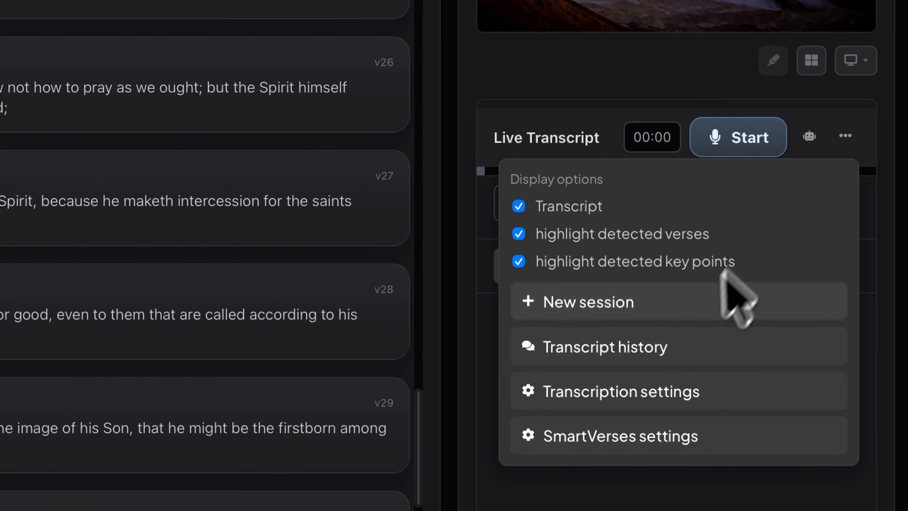
click(660, 359)
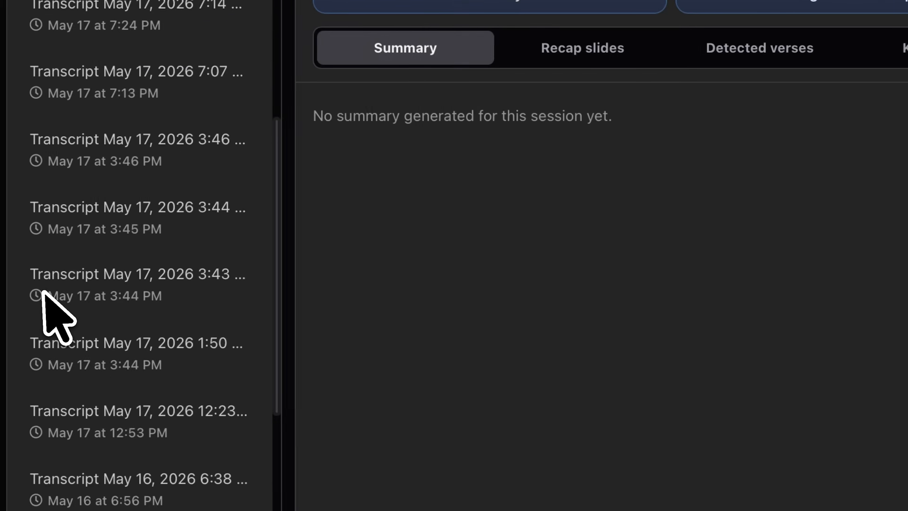
scroll(44, 291, down, 10)
scroll(44, 293, up, 20)
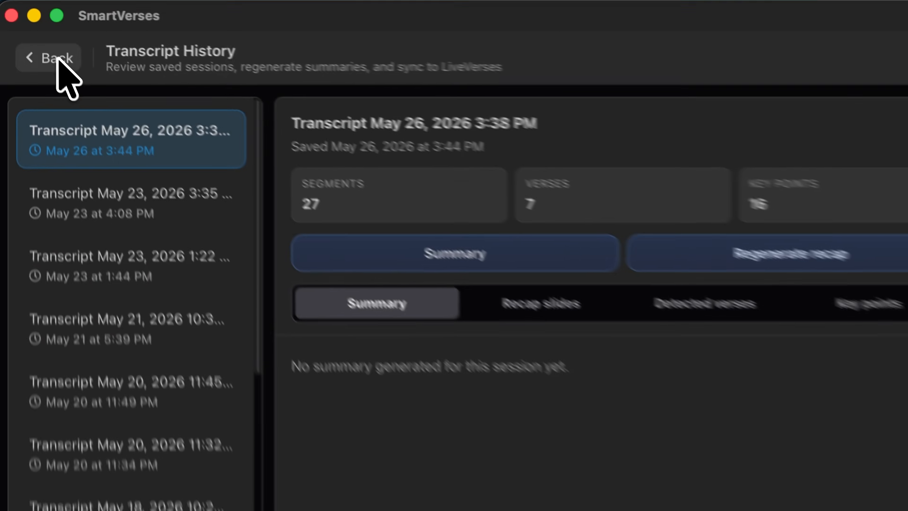
click(24, 16)
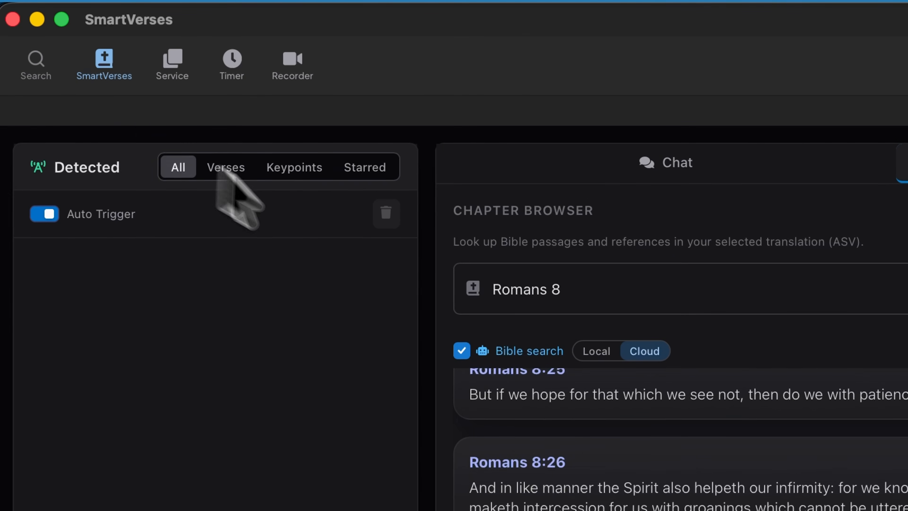